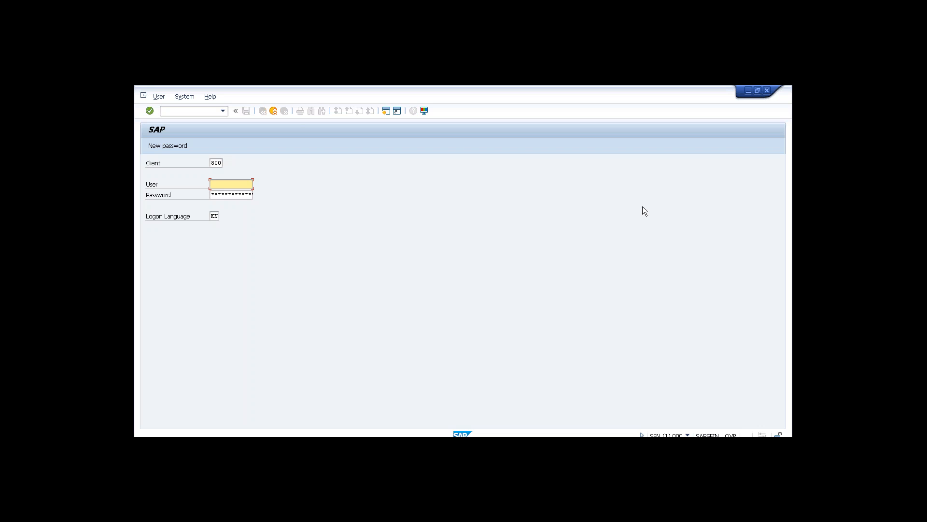
Cancel the pending SFIN logon and log on to the ECC system with the user ID and password.
{"action": "left_click", "coordinate": [273, 111]}
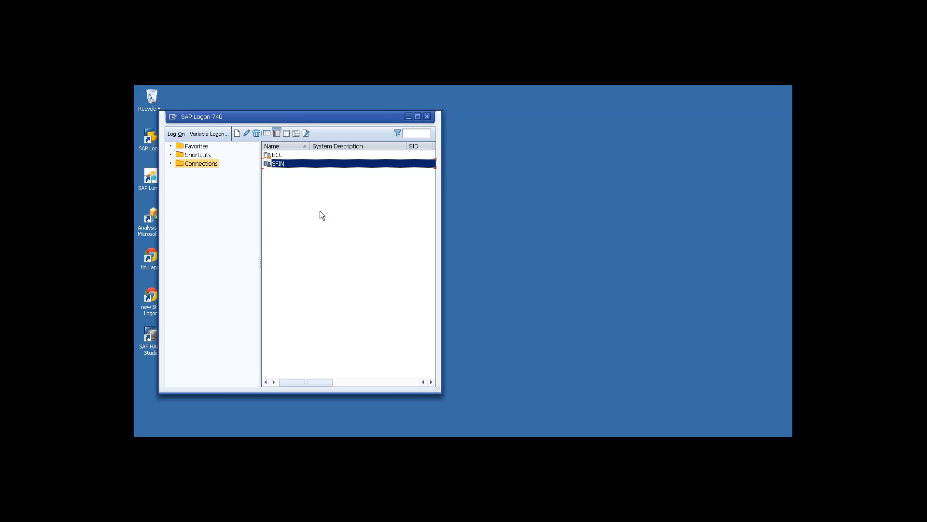
{"action": "left_click", "coordinate": [280, 155]}
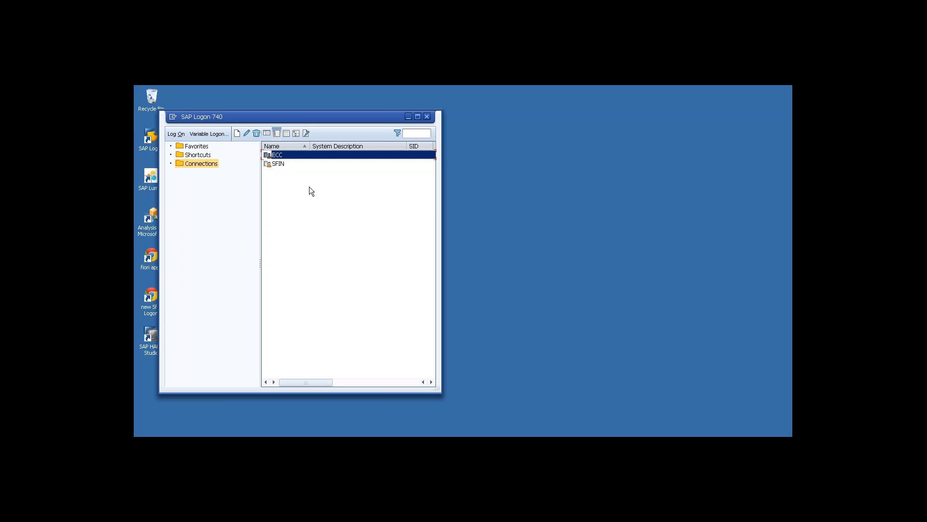
{"action": "key", "text": "Tab"}
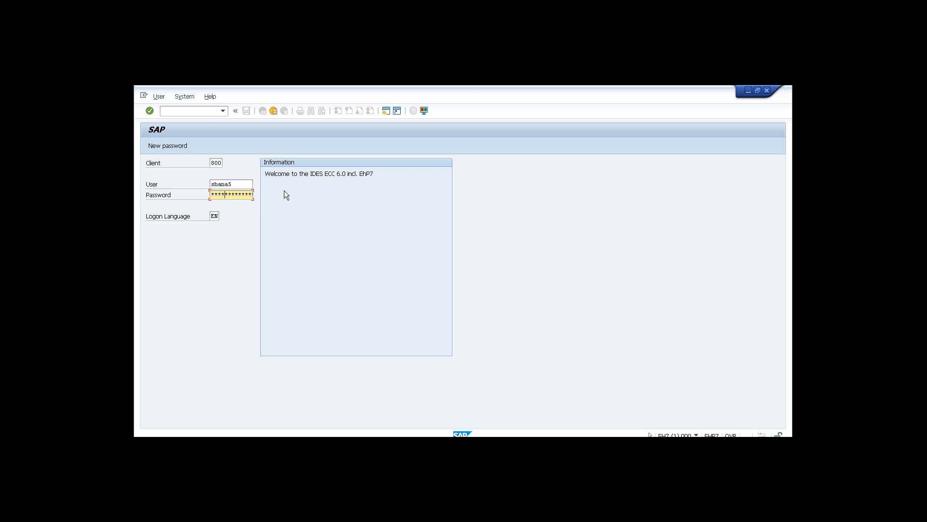
{"action": "key", "text": "Return"}
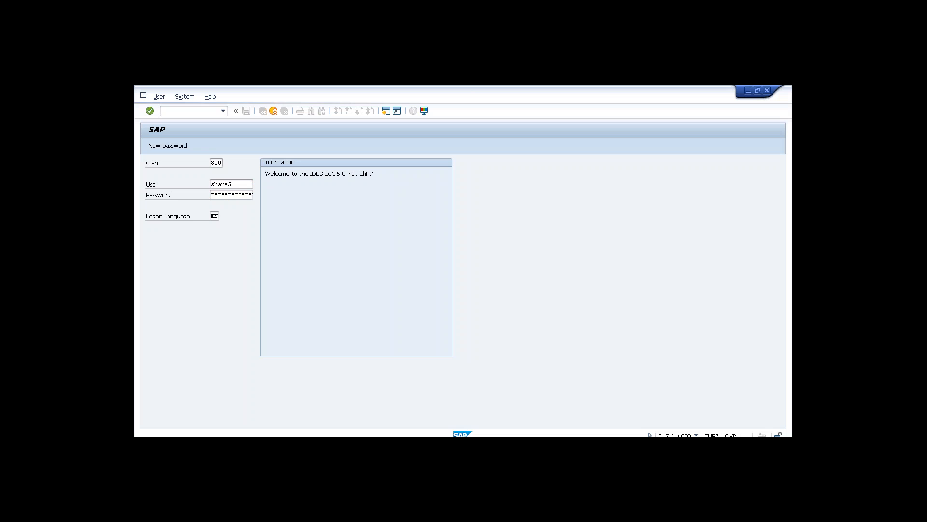
Log on to the SFIN system and acknowledge the licence expiration notice.
{"action": "key", "text": "alt+Tab"}
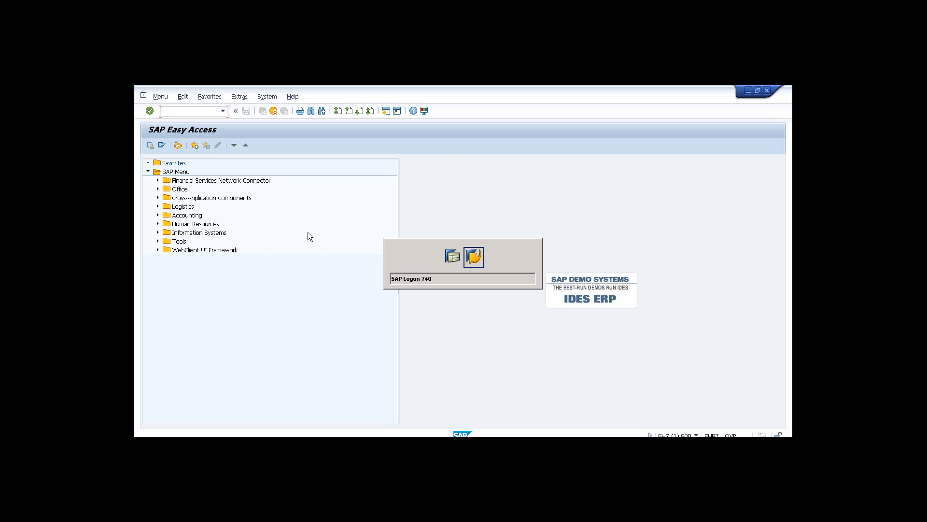
{"action": "double_click", "coordinate": [282, 164]}
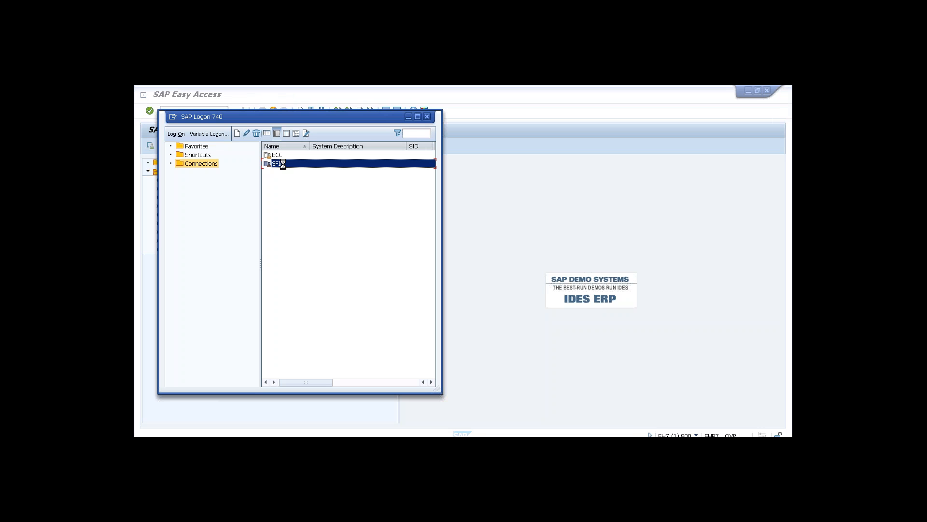
{"action": "key", "text": "Tab"}
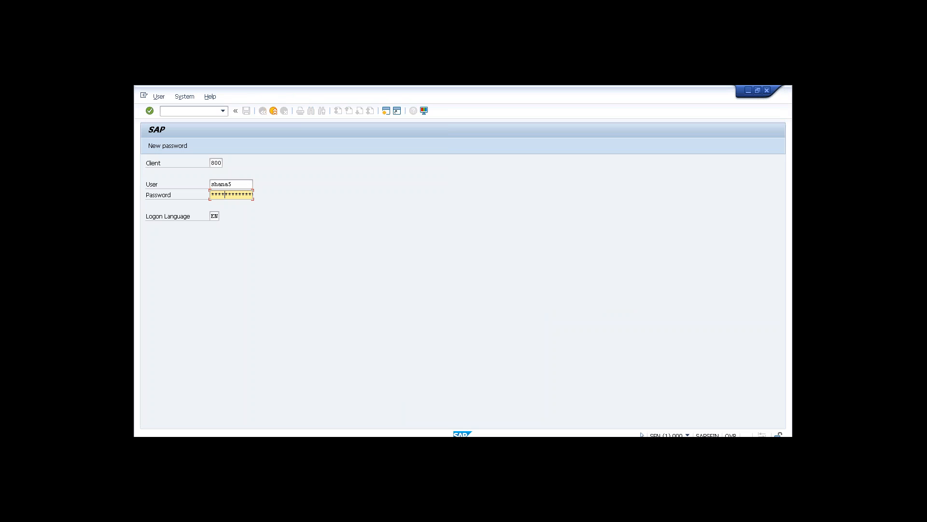
{"action": "key", "text": "Return"}
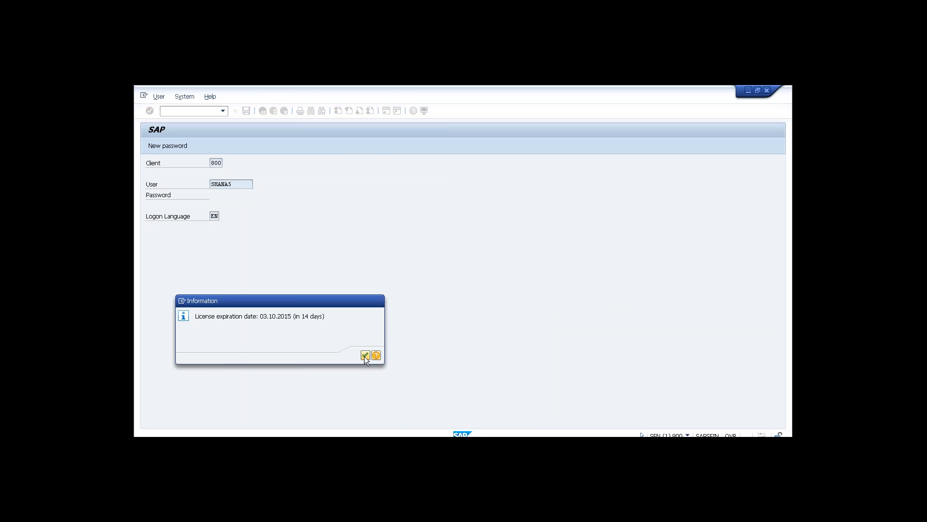
{"action": "left_click", "coordinate": [364, 356]}
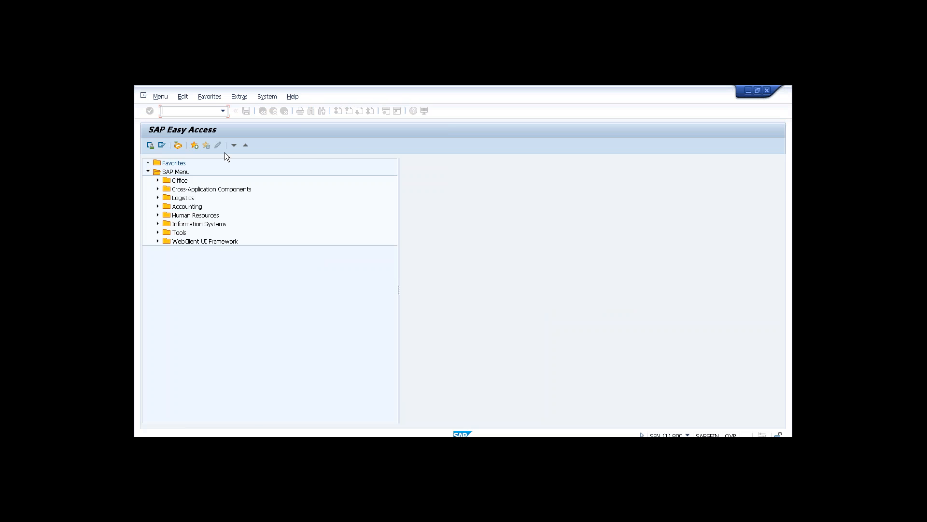
Open table BSIS in the General Table Display (SE16N) in the SFIN session.
{"action": "type", "text": "se16n"}
{"action": "key", "text": "Return"}
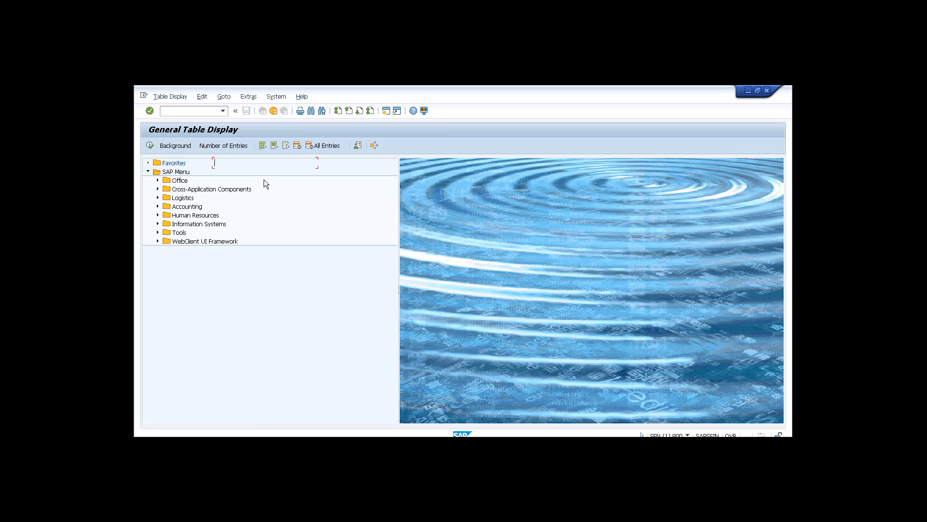
{"action": "type", "text": "bsis"}
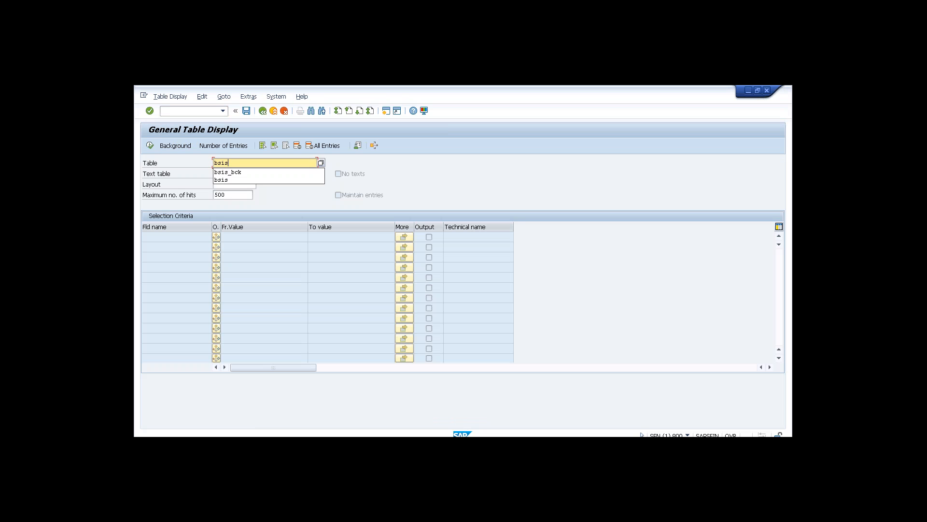
{"action": "key", "text": "Return"}
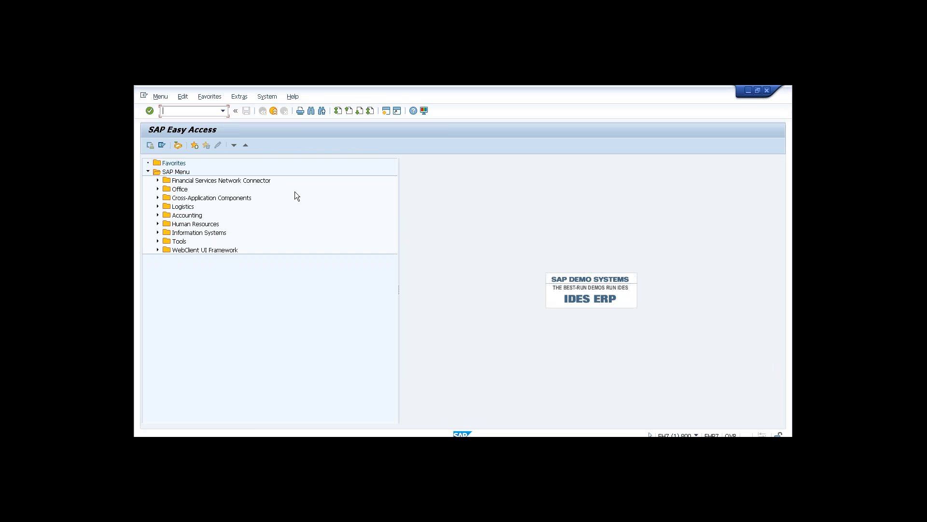
Open table BSIS via SE16 in the ECC session.
{"action": "type", "text": "se16n"}
{"action": "key", "text": "Return"}
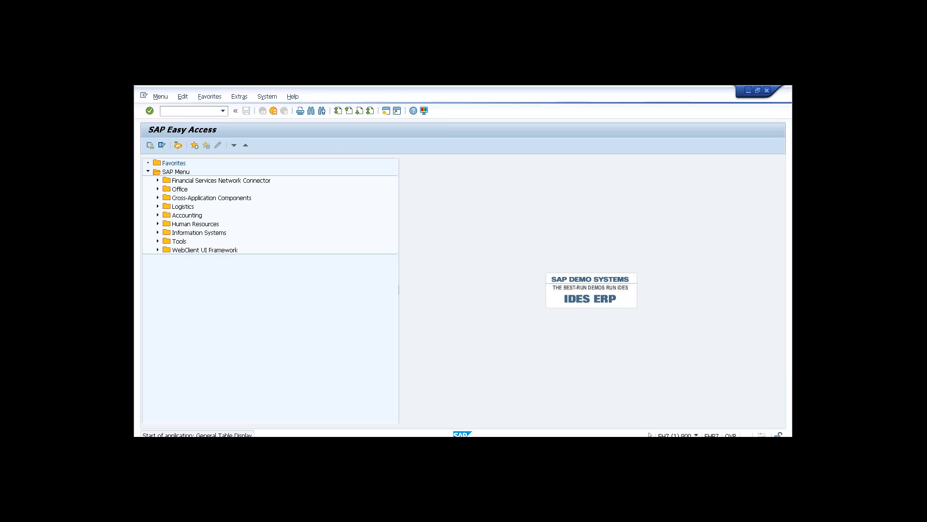
{"action": "type", "text": "bsis"}
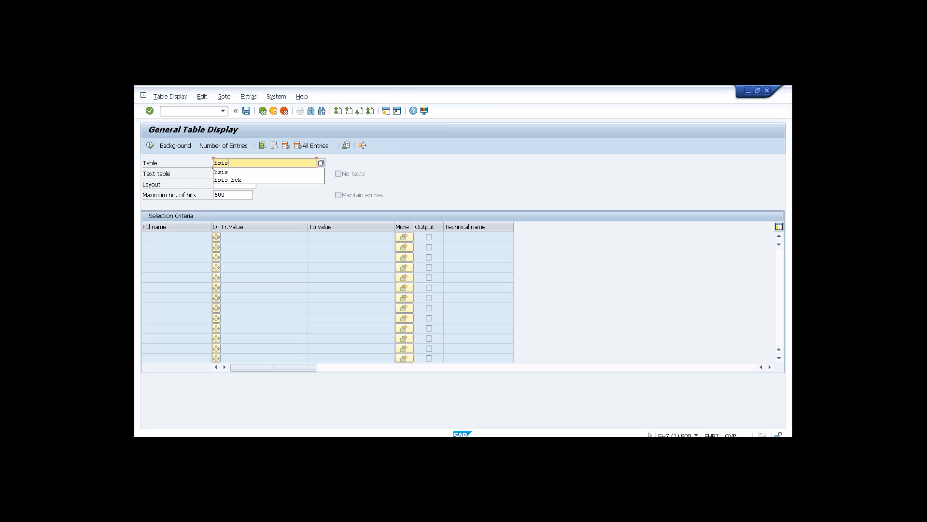
{"action": "key", "text": "Return"}
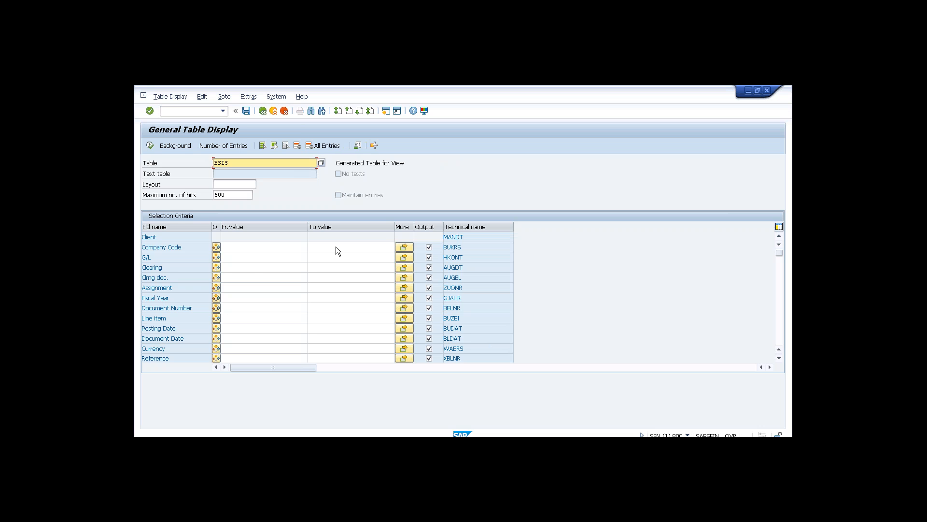
Compare the BSIS selection screens in both sessions and reload BSIS to show its description.
{"action": "left_click", "coordinate": [256, 257]}
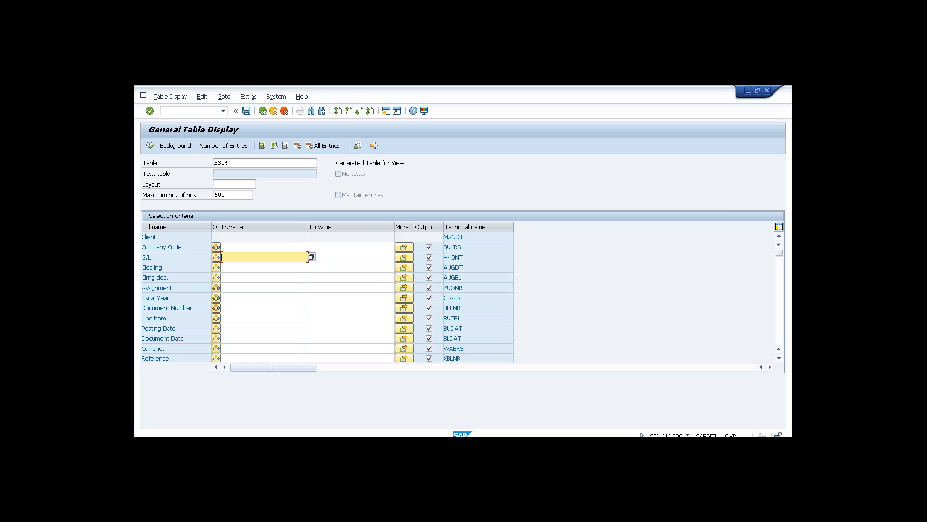
{"action": "key", "text": "alt+Tab"}
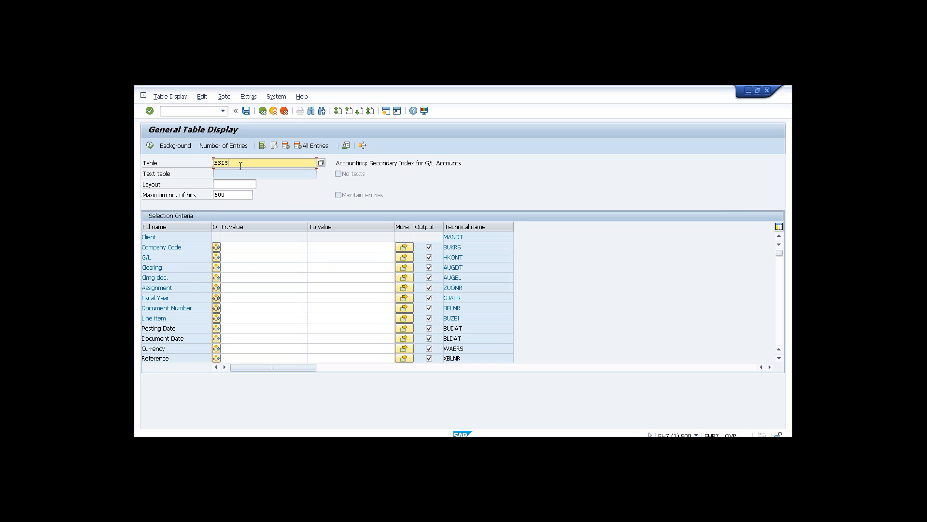
{"action": "key", "text": "alt+Tab"}
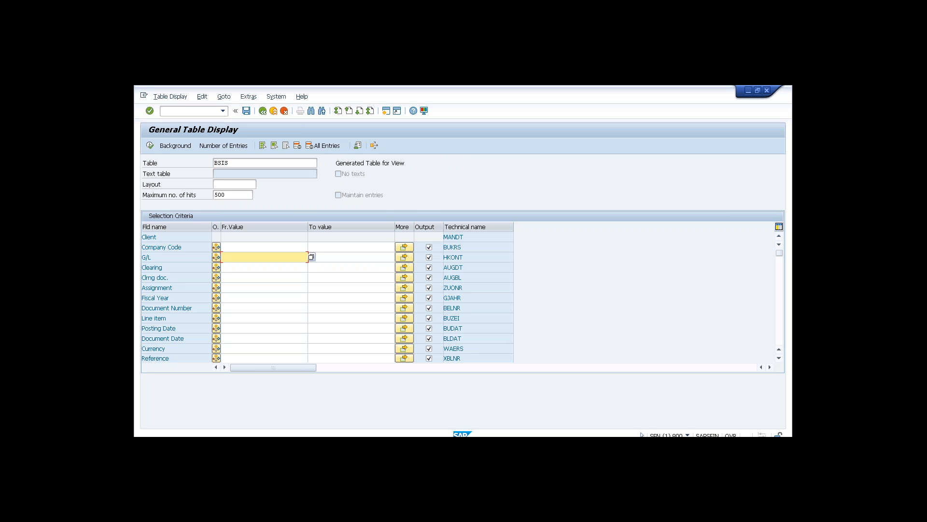
{"action": "left_click", "coordinate": [288, 163]}
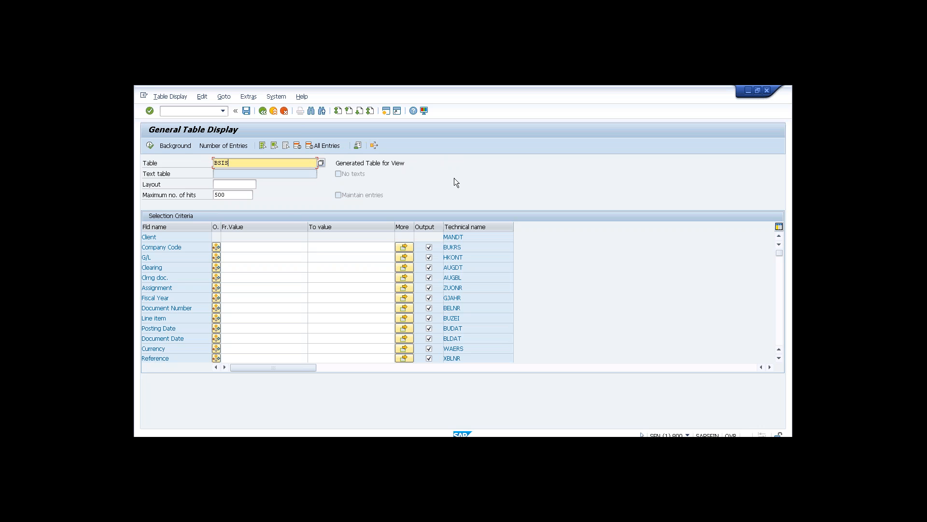
{"action": "key", "text": "Return"}
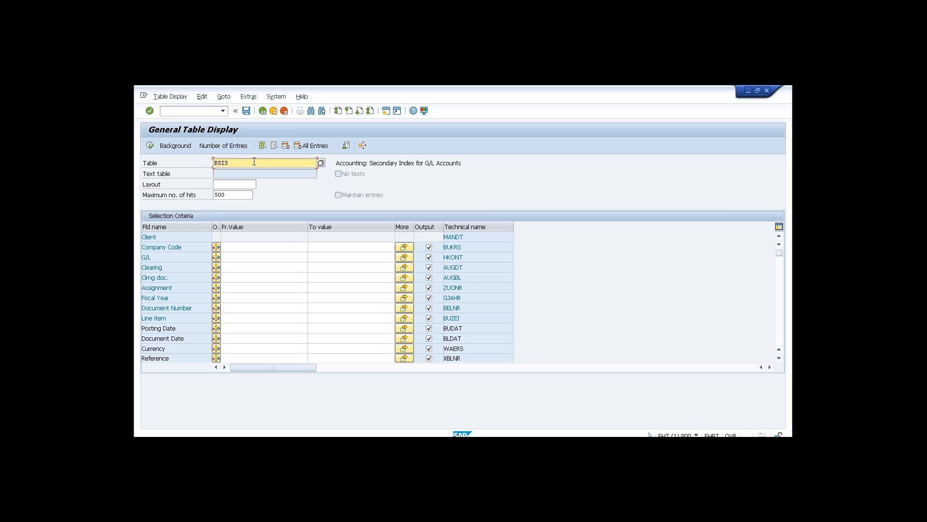
Change the table from BSIS to BSAS in both sessions.
{"action": "key", "text": "BackSpace"}
{"action": "key", "text": "BackSpace"}
{"action": "type", "text": "as"}
{"action": "key", "text": "Return"}
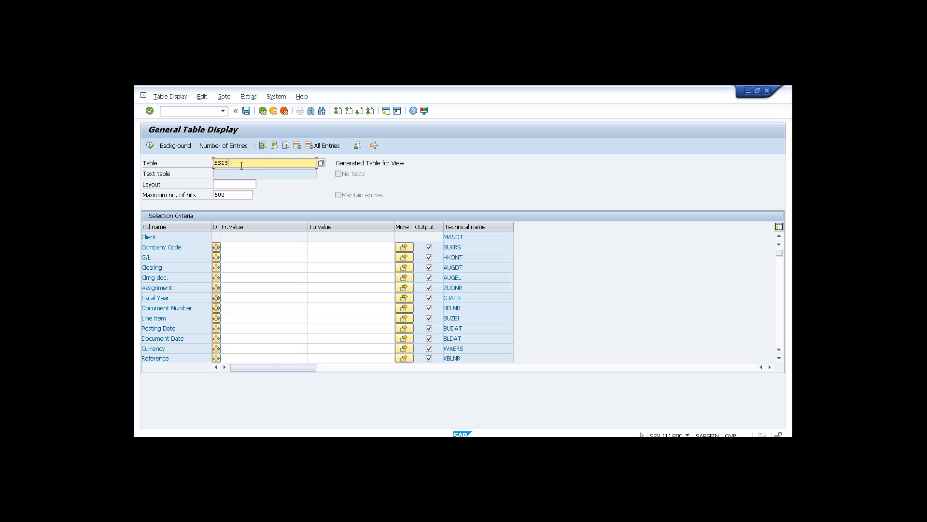
{"action": "key", "text": "BackSpace"}
{"action": "key", "text": "BackSpace"}
{"action": "type", "text": "as"}
{"action": "key", "text": "Return"}
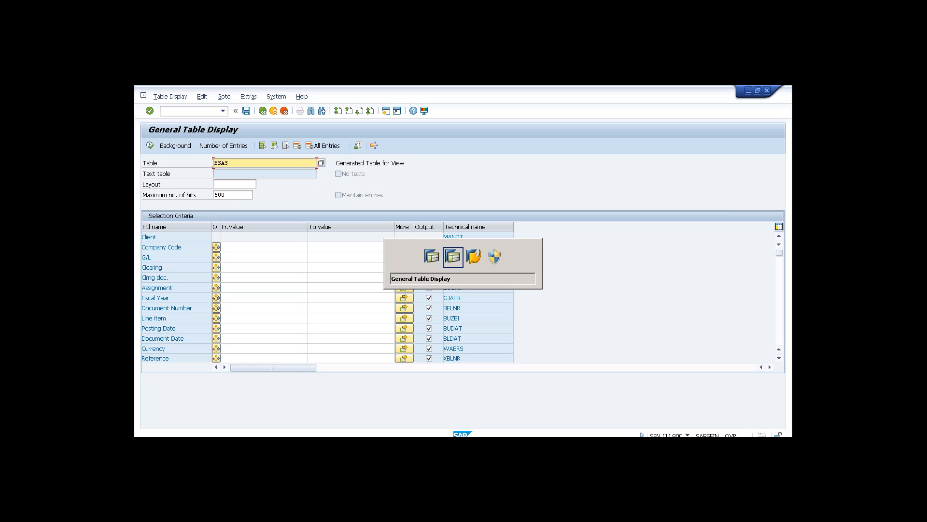
Try loading table ACDOCA in the ECC session, which reports it does not exist.
{"action": "key", "text": "Return"}
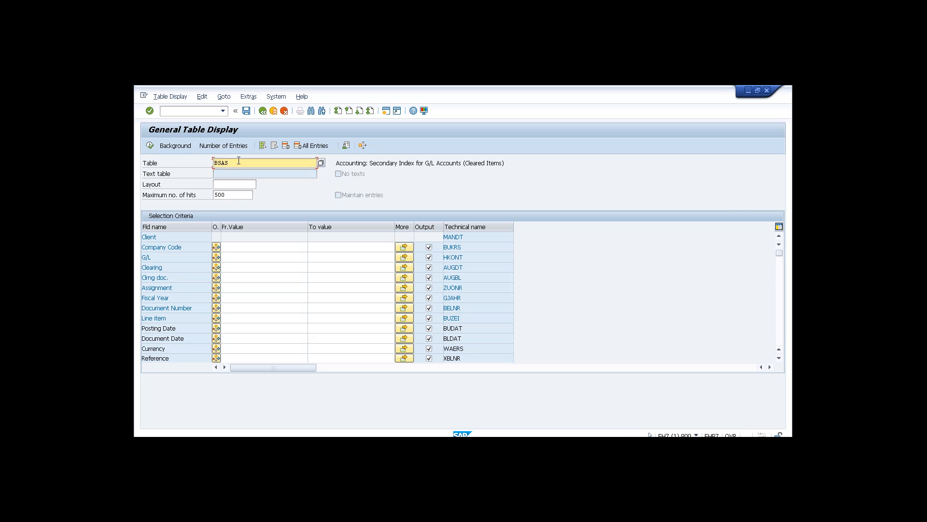
{"action": "double_click", "coordinate": [221, 162]}
{"action": "type", "text": "acdoca"}
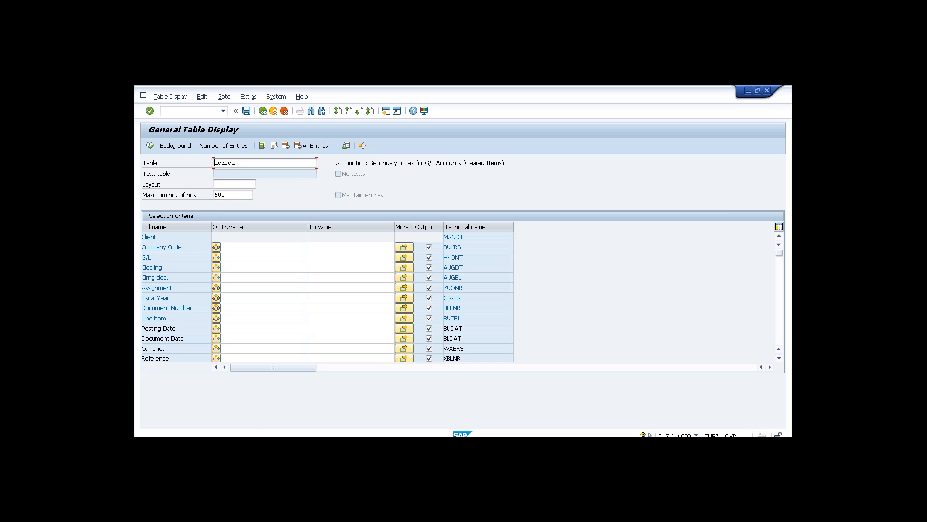
{"action": "key", "text": "Return"}
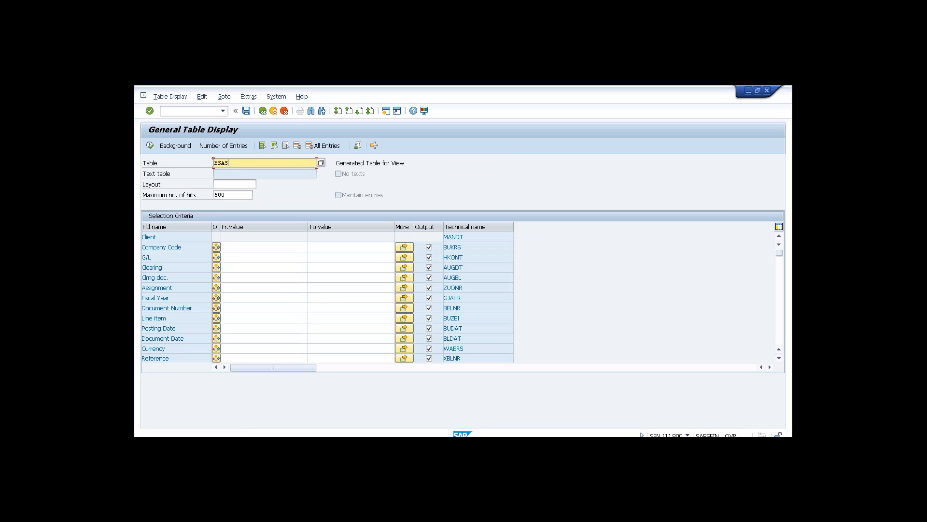
Load table ACDOCA in the SFIN session, correcting a typo in the table name.
{"action": "left_click_drag", "start_coordinate": [228, 163], "coordinate": [211, 163]}
{"action": "type", "text": "acdoa"}
{"action": "key", "text": "BackSpace"}
{"action": "type", "text": "ca"}
{"action": "key", "text": "Return"}
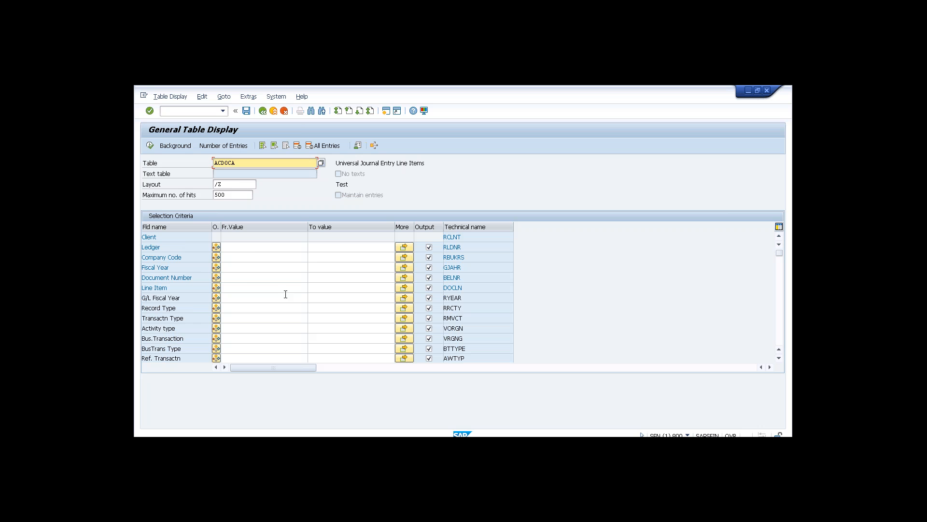
{"action": "left_click", "coordinate": [254, 257]}
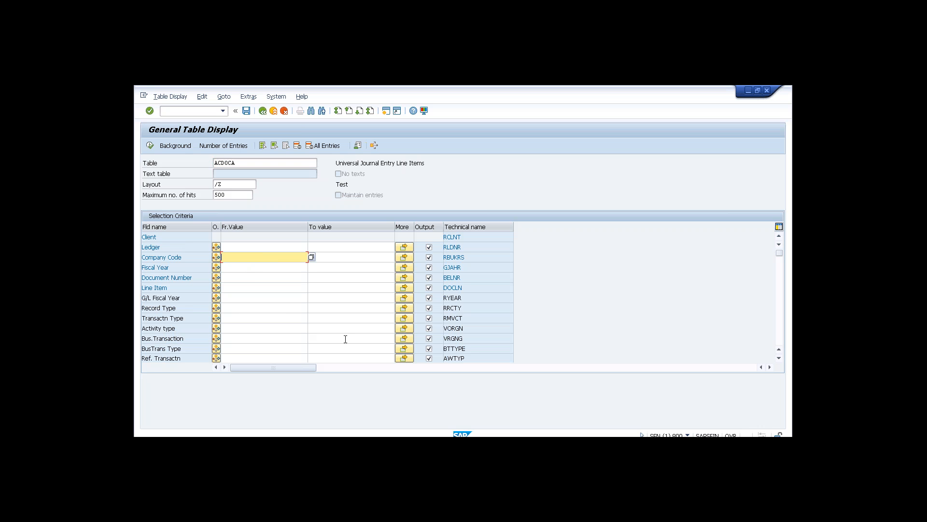
{"action": "left_click", "coordinate": [778, 301]}
{"action": "left_click", "coordinate": [778, 301]}
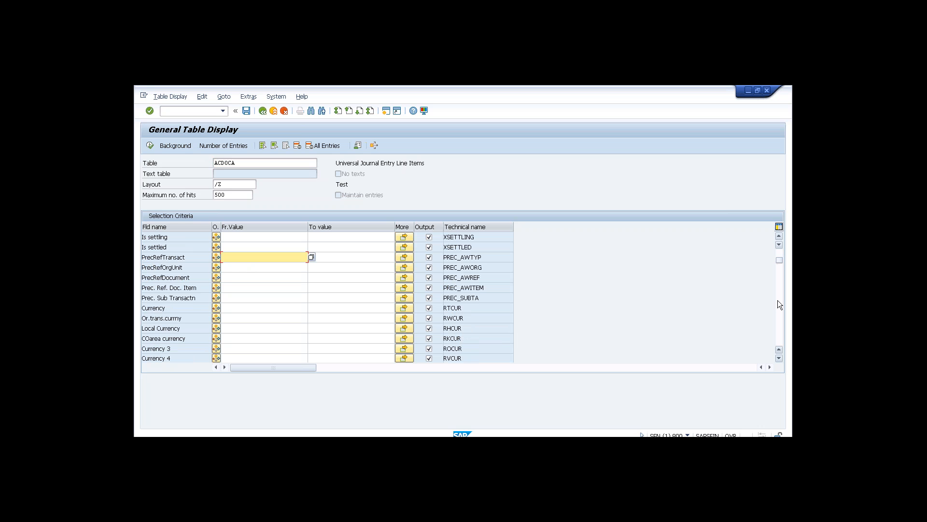
{"action": "left_click", "coordinate": [777, 301]}
{"action": "left_click", "coordinate": [778, 301]}
{"action": "left_click", "coordinate": [780, 256]}
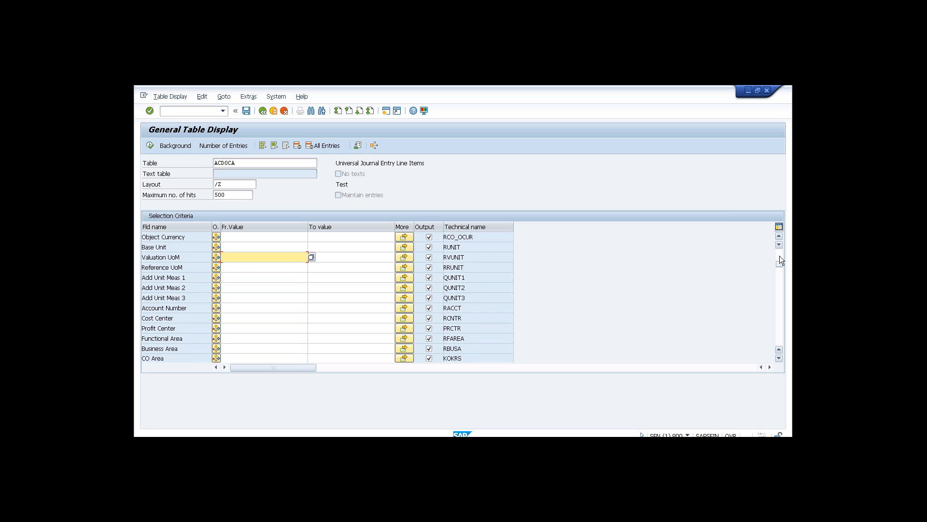
{"action": "left_click", "coordinate": [780, 290]}
{"action": "left_click", "coordinate": [779, 289]}
{"action": "left_click", "coordinate": [780, 288]}
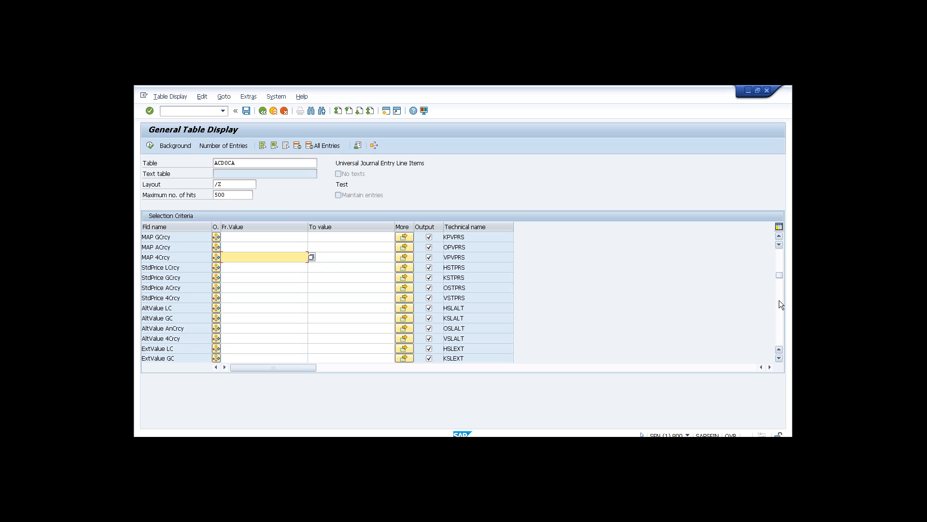
{"action": "left_click", "coordinate": [780, 297]}
{"action": "left_click", "coordinate": [779, 302]}
{"action": "left_click", "coordinate": [779, 312]}
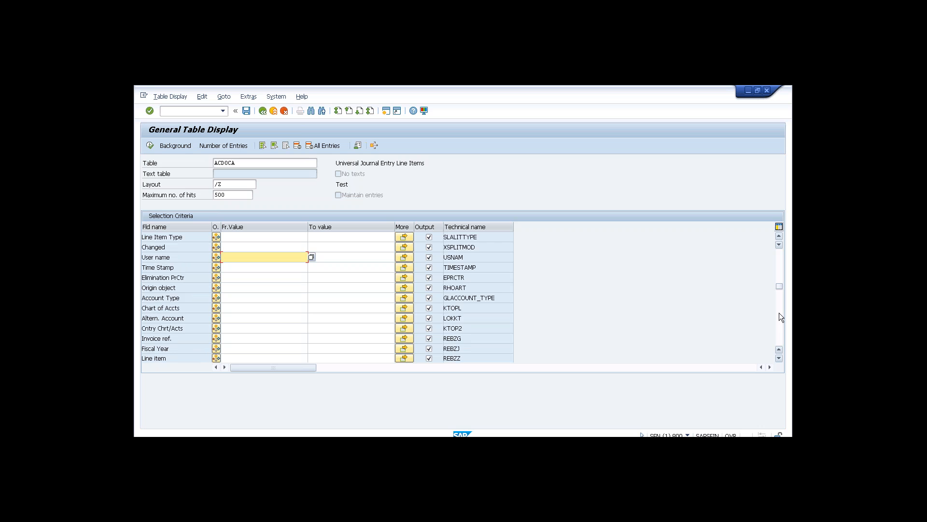
{"action": "left_click", "coordinate": [779, 313]}
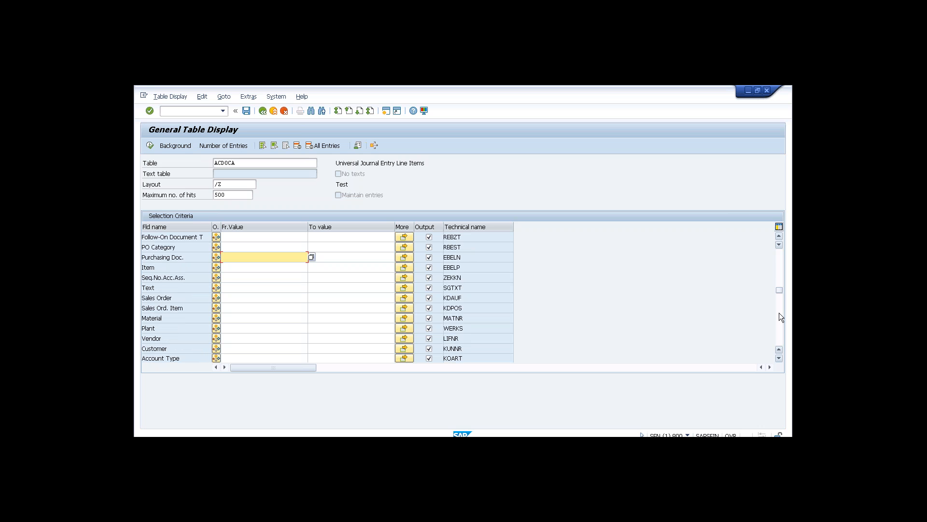
{"action": "left_click", "coordinate": [779, 322]}
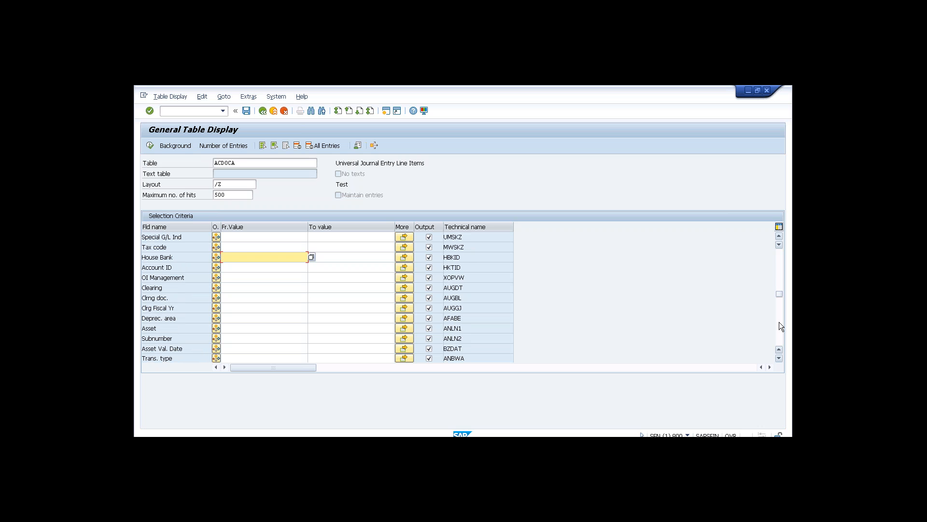
{"action": "left_click", "coordinate": [779, 322]}
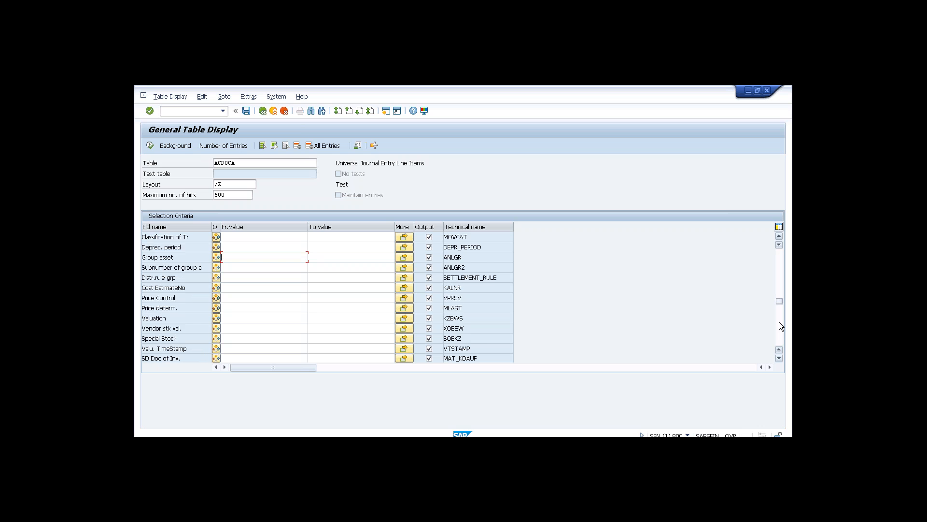
{"action": "left_click", "coordinate": [779, 322]}
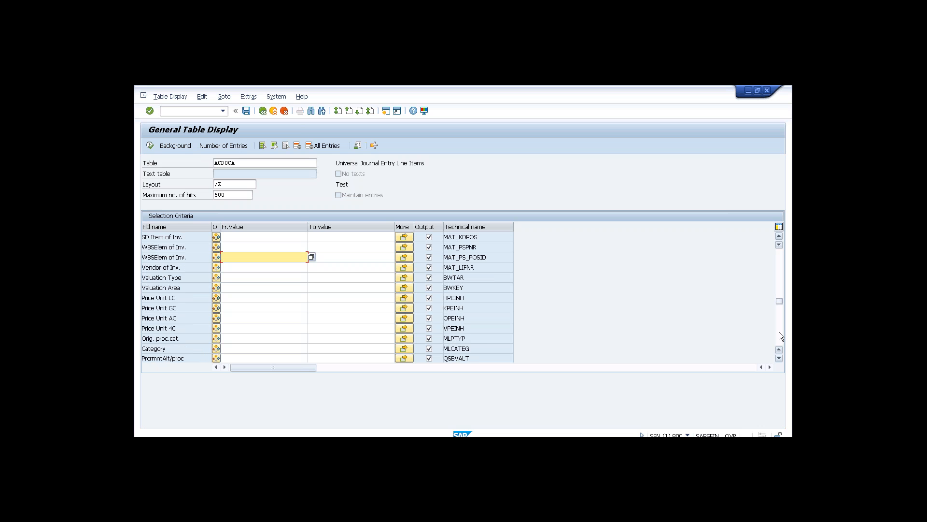
{"action": "left_click", "coordinate": [780, 331]}
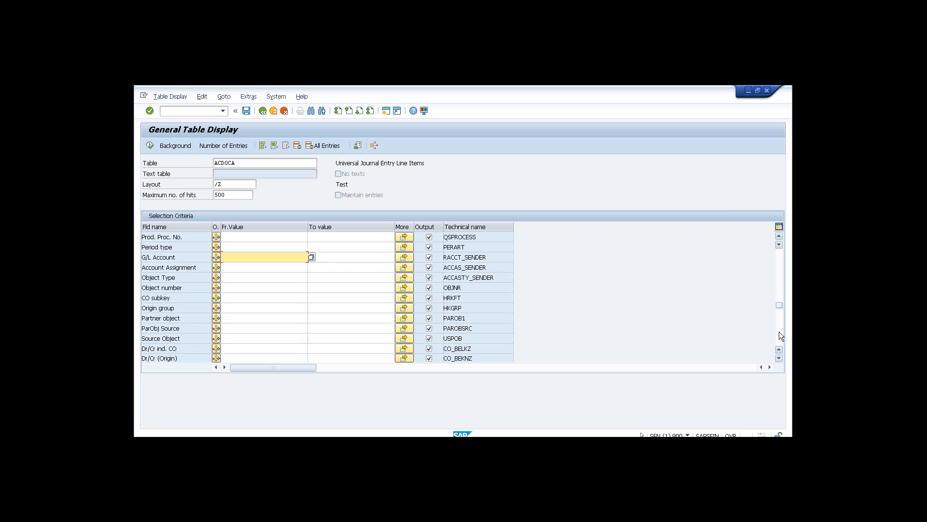
{"action": "left_click", "coordinate": [779, 331]}
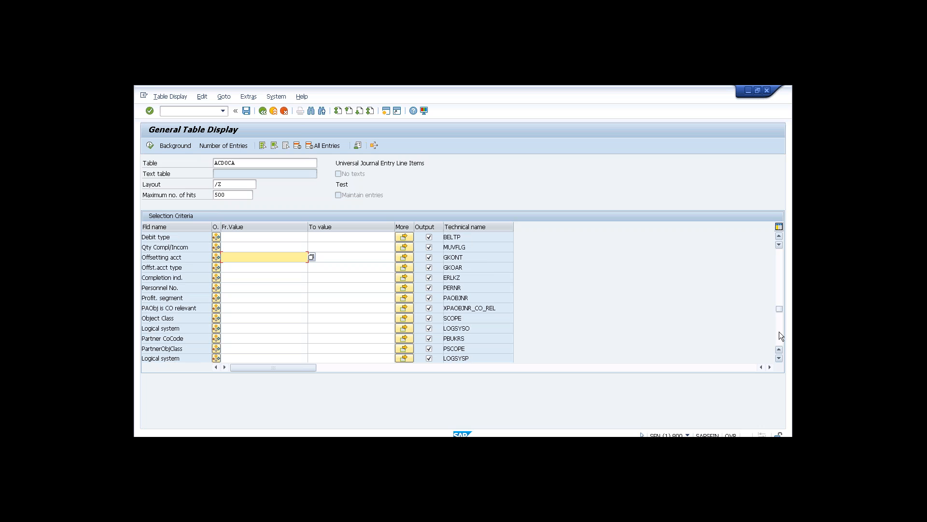
{"action": "left_click", "coordinate": [779, 331]}
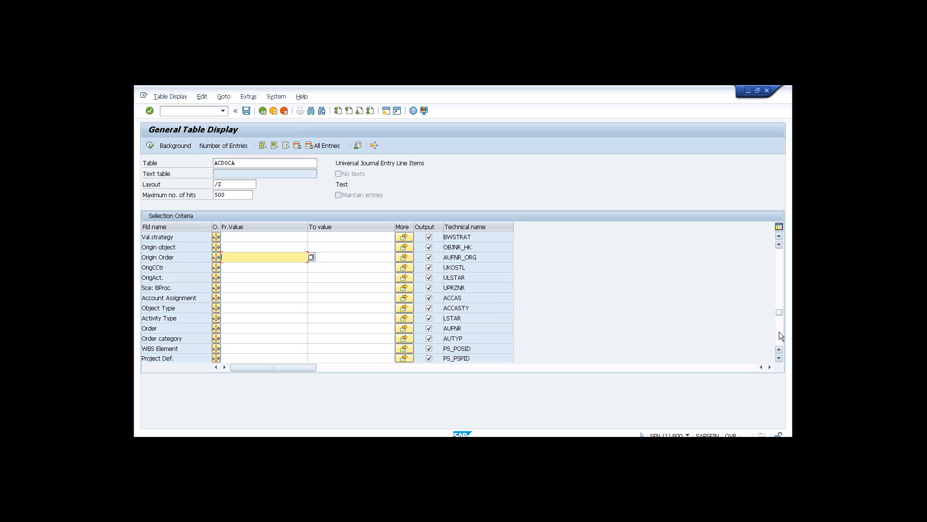
{"action": "left_click", "coordinate": [779, 332]}
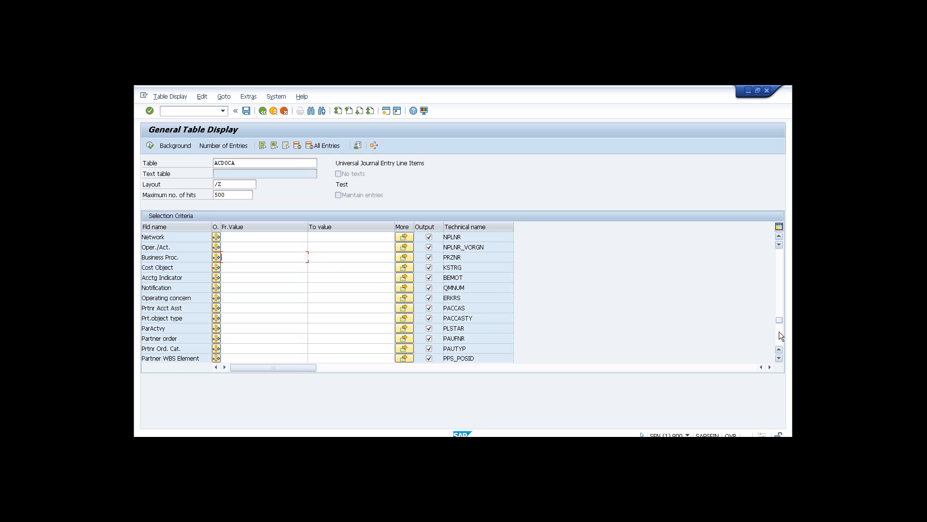
{"action": "left_click", "coordinate": [778, 331]}
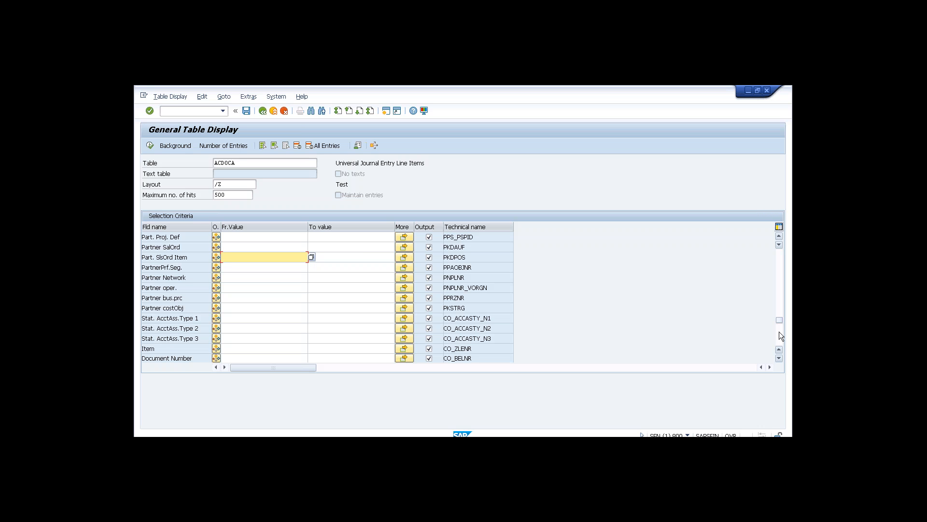
{"action": "left_click", "coordinate": [779, 331]}
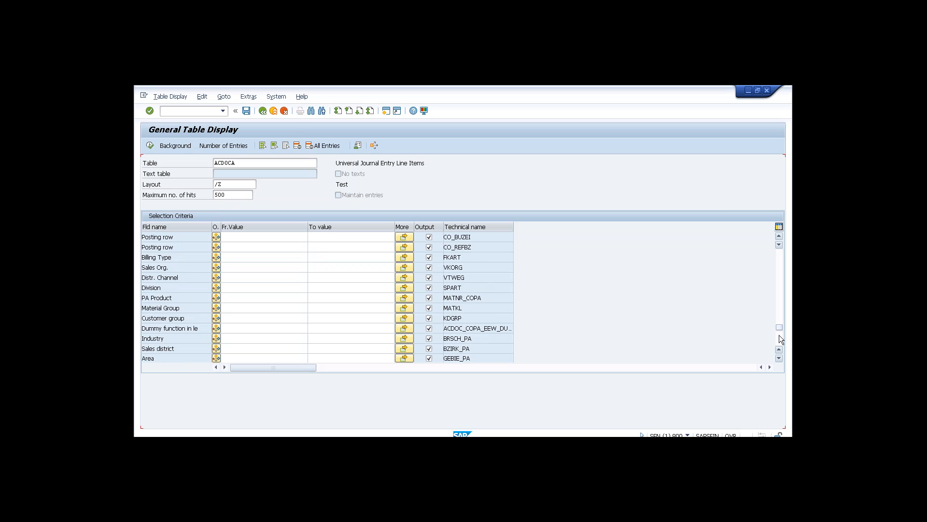
{"action": "left_click", "coordinate": [779, 335]}
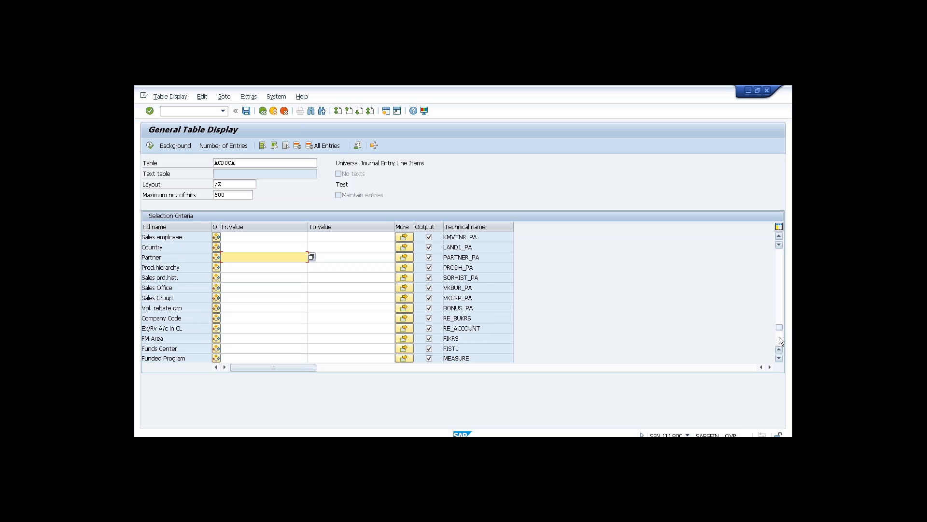
{"action": "left_click", "coordinate": [779, 337]}
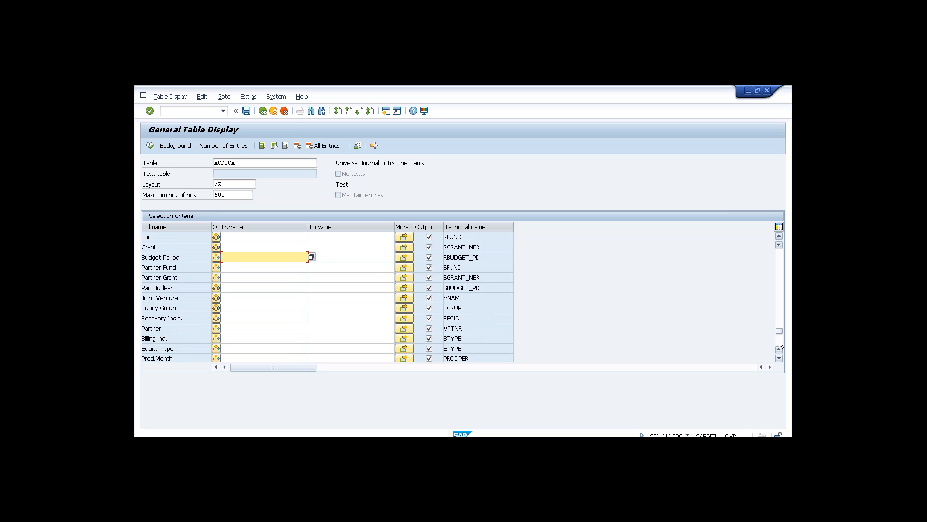
{"action": "left_click", "coordinate": [778, 339]}
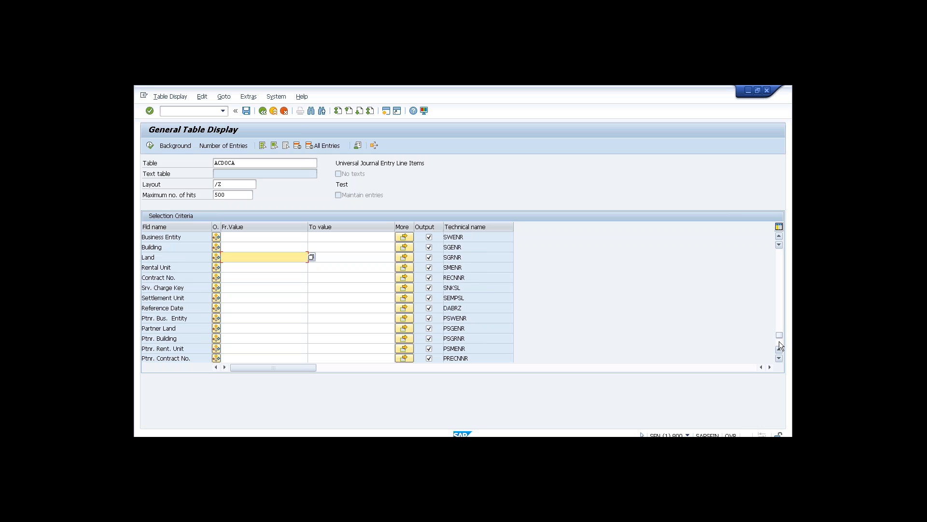
{"action": "left_click", "coordinate": [778, 341]}
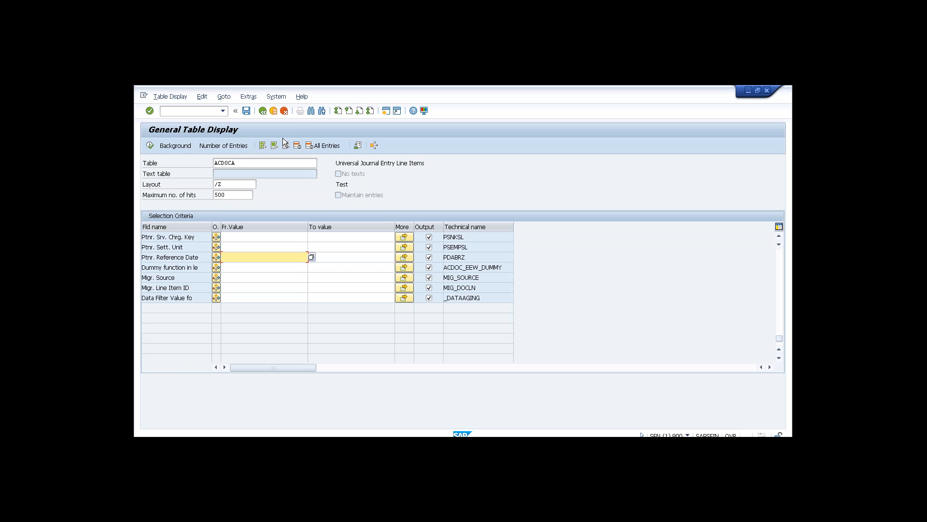
Return to the main menu, run SPRO and open the SAP Reference IMG.
{"action": "left_click", "coordinate": [265, 115]}
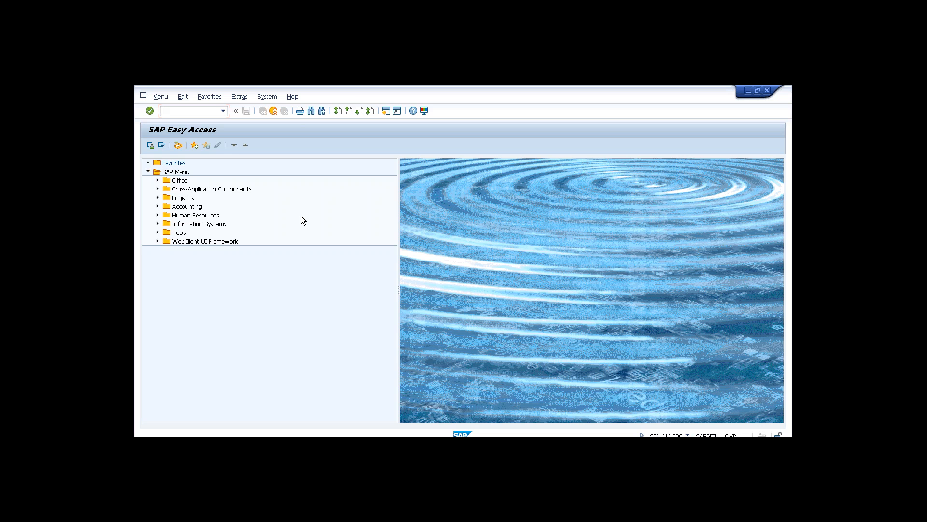
{"action": "type", "text": "pro"}
{"action": "key", "text": "Return"}
{"action": "left_click", "coordinate": [196, 150]}
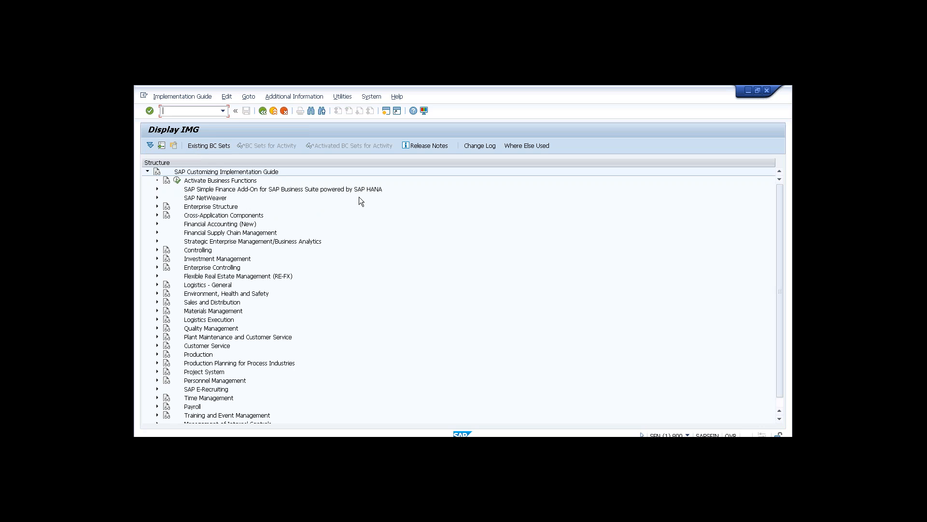
{"action": "left_click", "coordinate": [157, 189]}
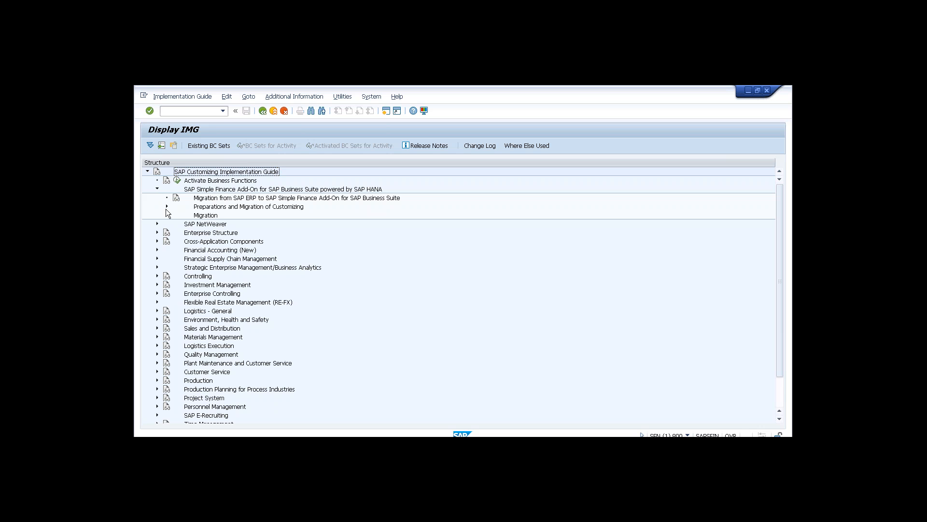
{"action": "left_click", "coordinate": [166, 208]}
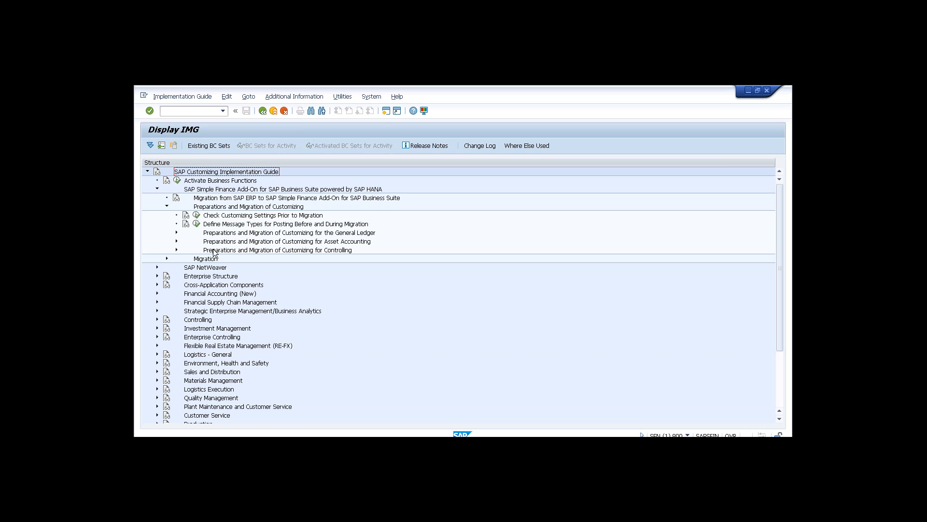
{"action": "left_click", "coordinate": [157, 189]}
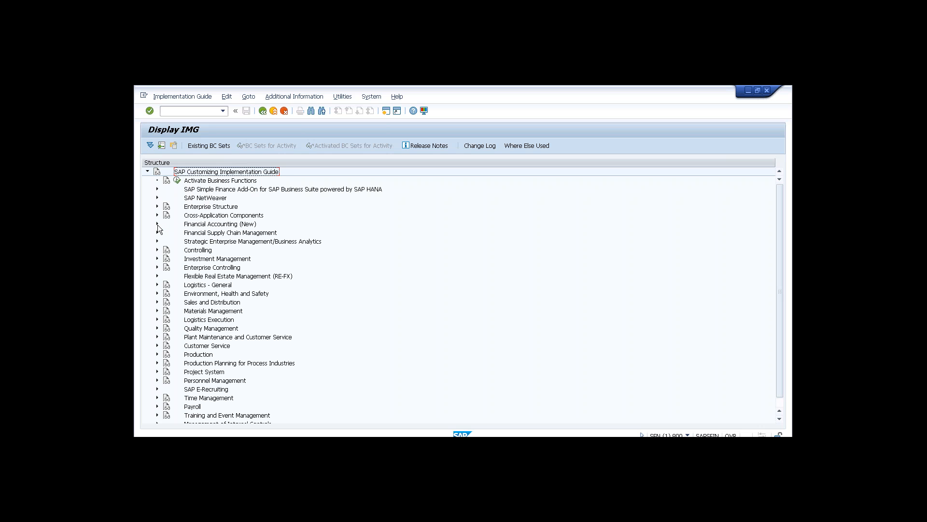
Expand Financial Accounting (New) > Global Settings (New) > Ledgers > Ledger in the IMG tree.
{"action": "left_click", "coordinate": [157, 224]}
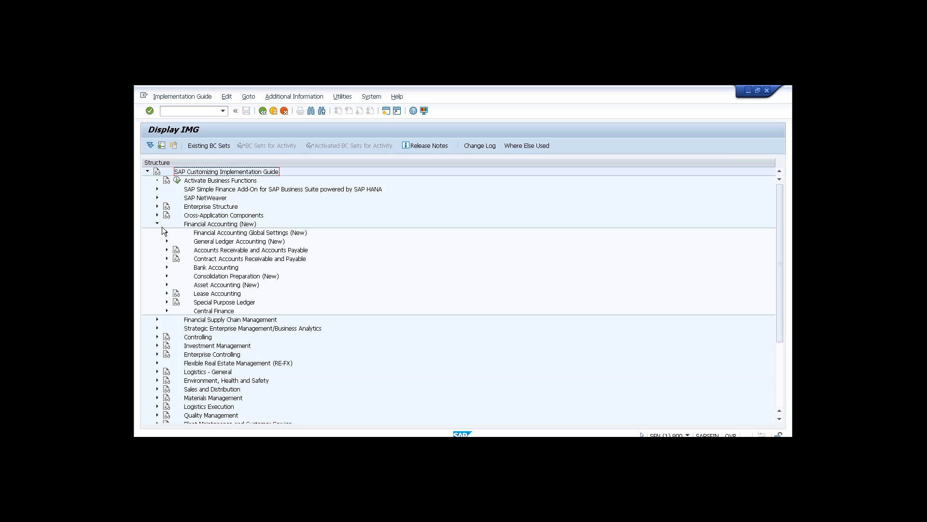
{"action": "left_click", "coordinate": [167, 232]}
{"action": "left_click", "coordinate": [177, 250]}
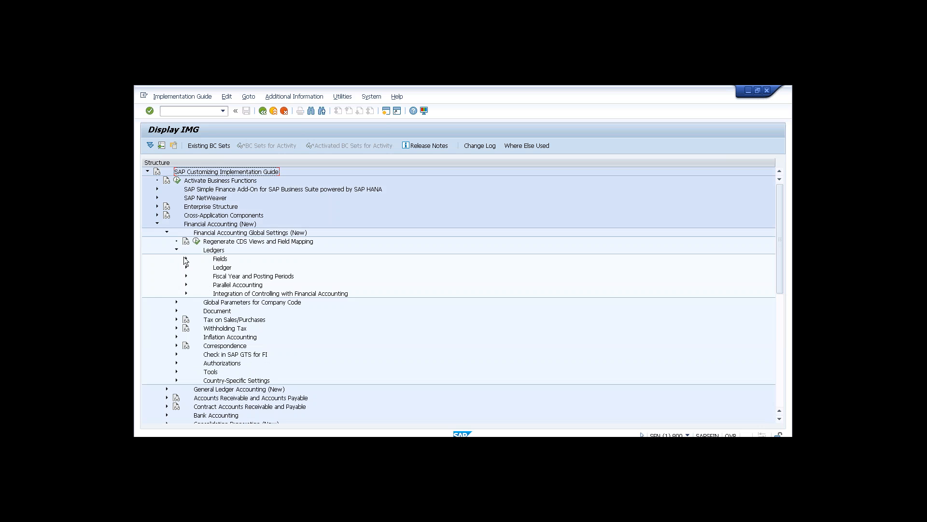
{"action": "left_click", "coordinate": [186, 266]}
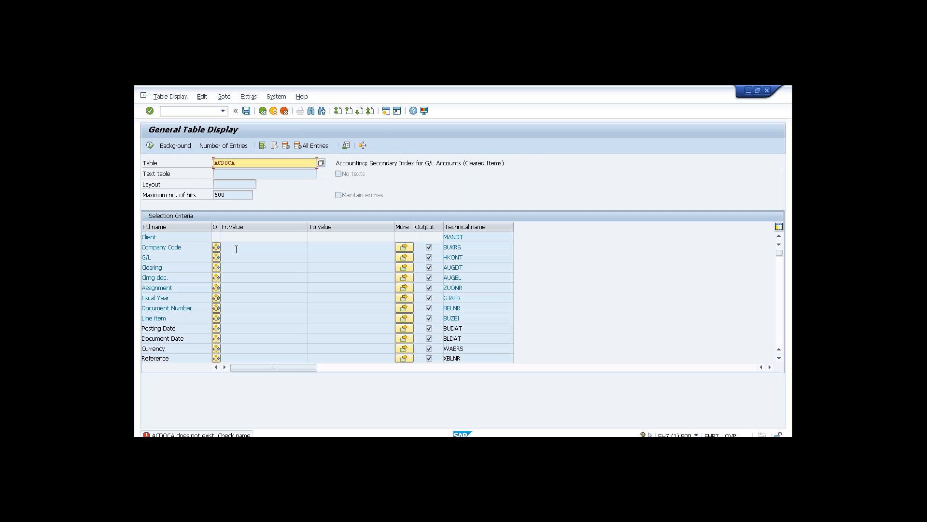
Run /nspro from the table display and open the SAP Reference IMG.
{"action": "left_click", "coordinate": [199, 108]}
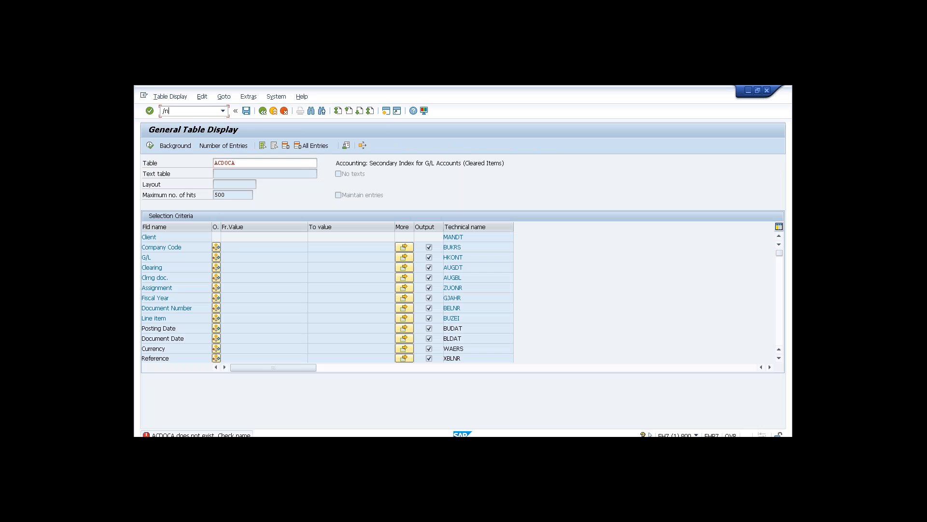
{"action": "type", "text": "/nspro"}
{"action": "key", "text": "Return"}
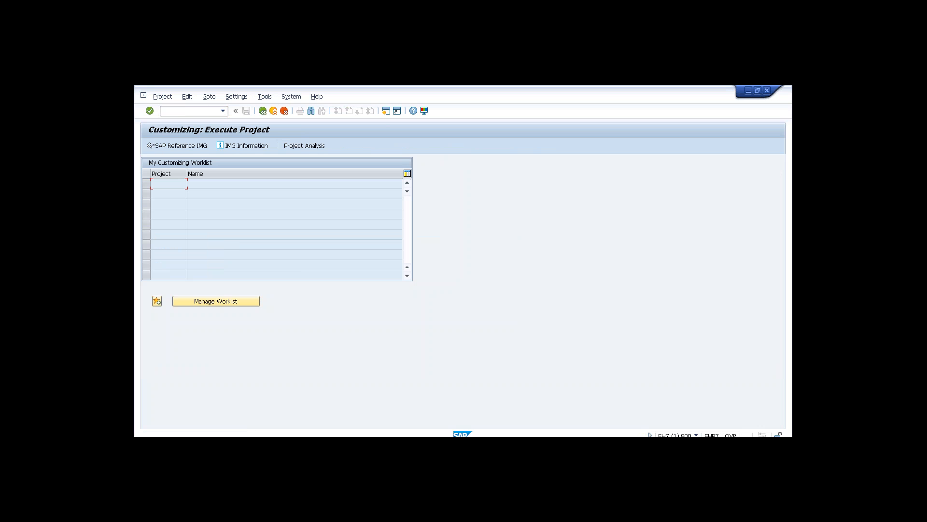
{"action": "left_click", "coordinate": [180, 148]}
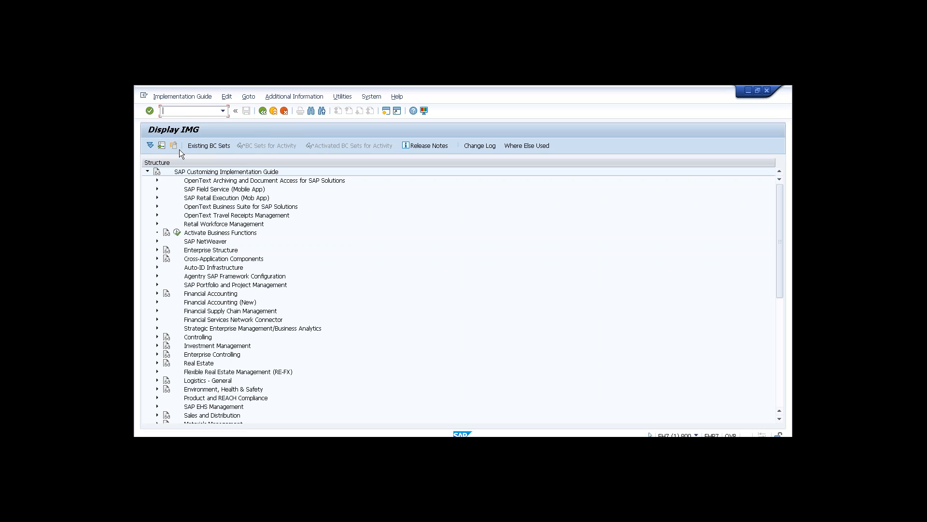
Expand Financial Accounting (New) > Global Settings (New) > Ledgers > Ledger to show its activities.
{"action": "left_click", "coordinate": [157, 302]}
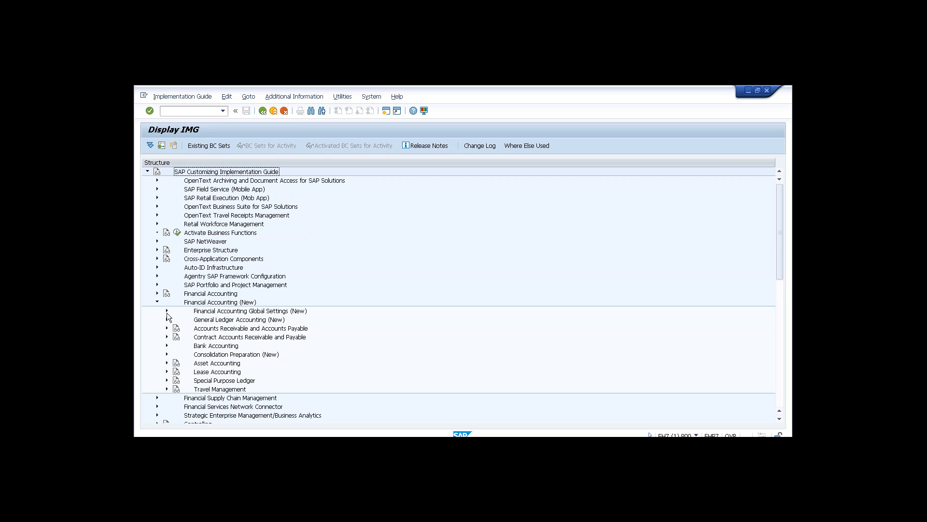
{"action": "left_click", "coordinate": [167, 312]}
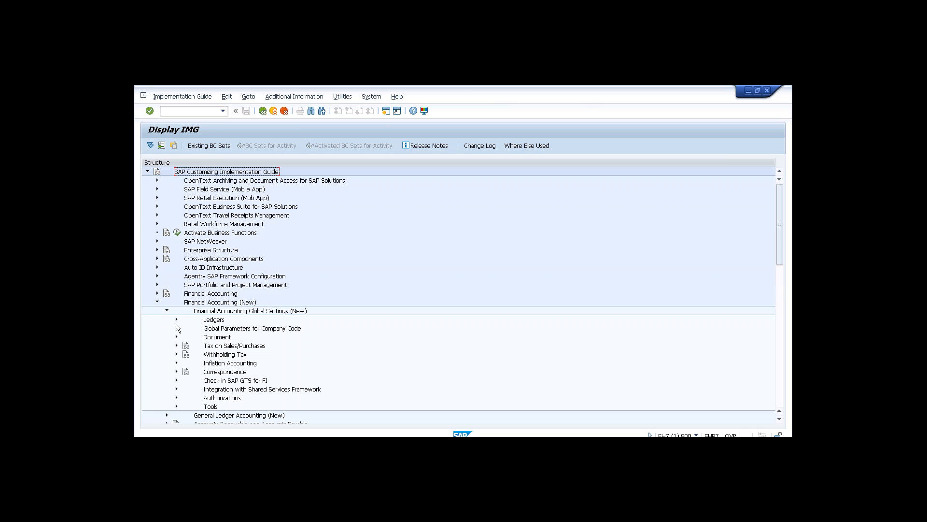
{"action": "left_click", "coordinate": [177, 319]}
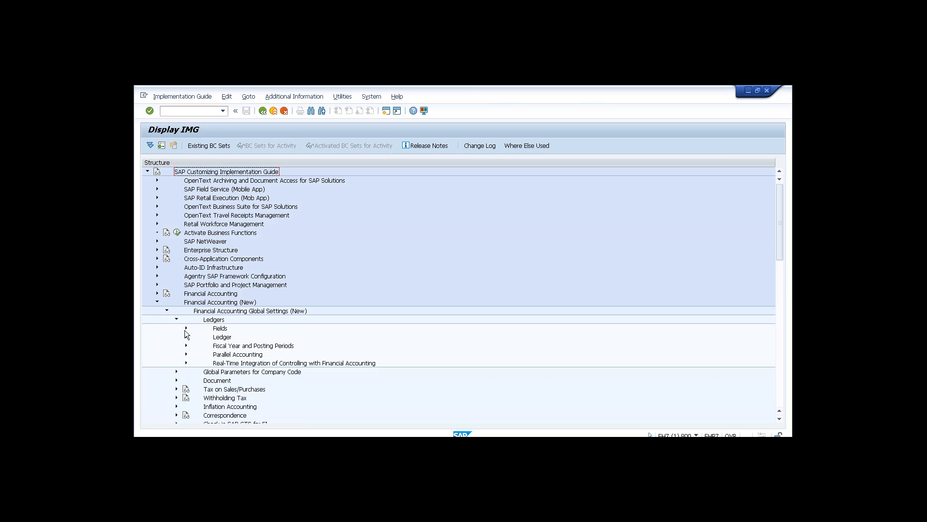
{"action": "left_click", "coordinate": [186, 337]}
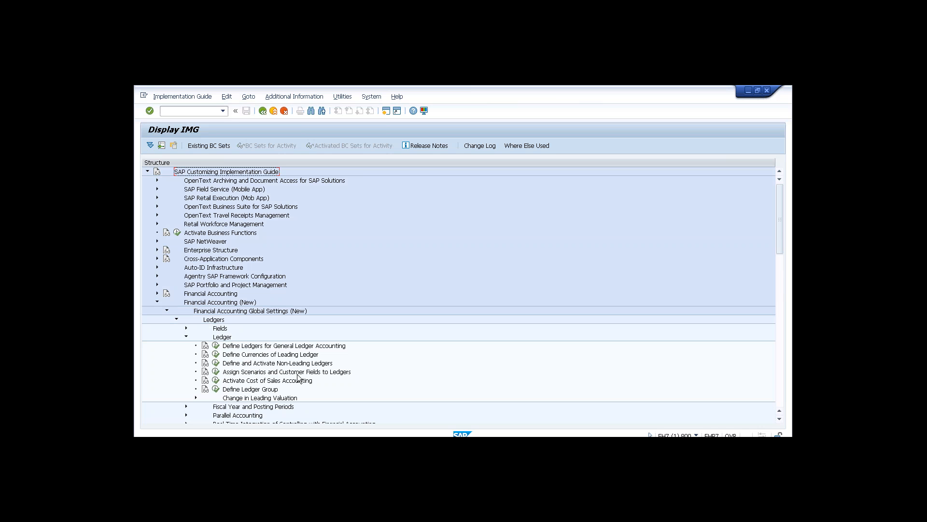
{"action": "left_click", "coordinate": [216, 348]}
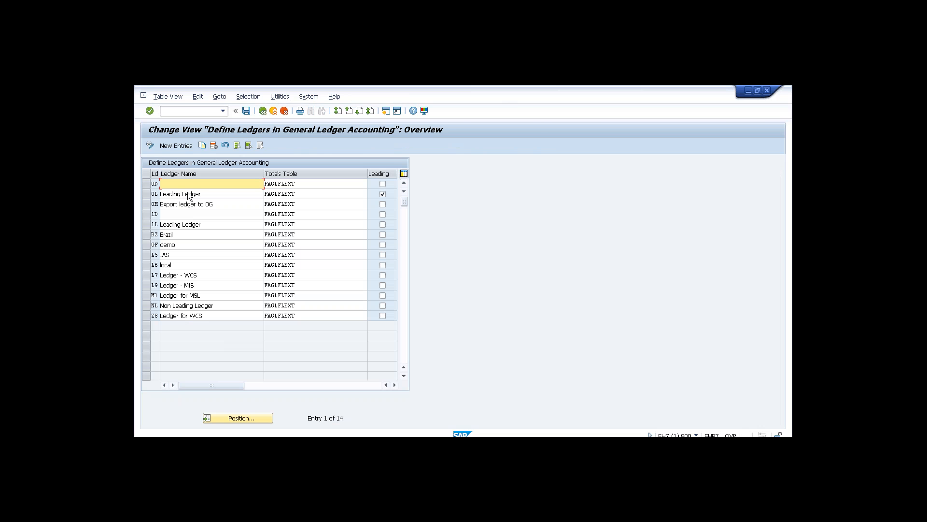
{"action": "left_click", "coordinate": [200, 194]}
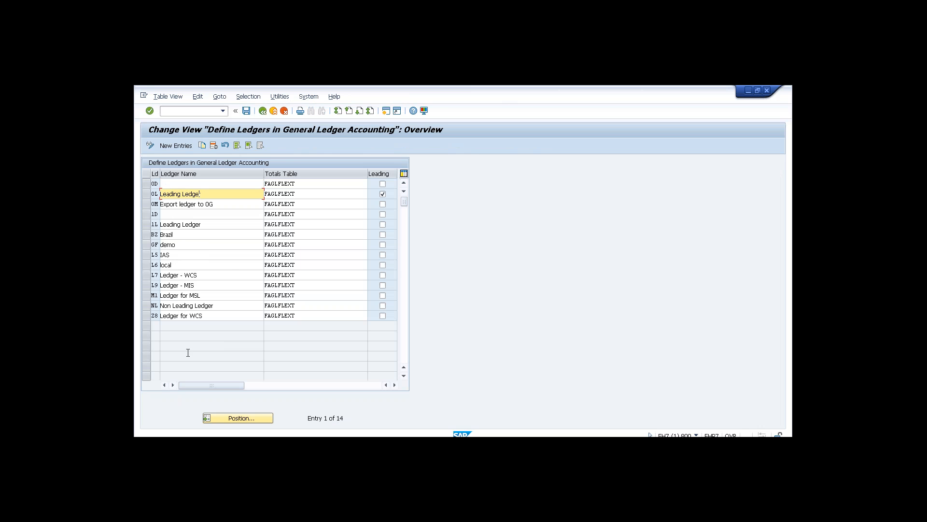
{"action": "left_click", "coordinate": [264, 112]}
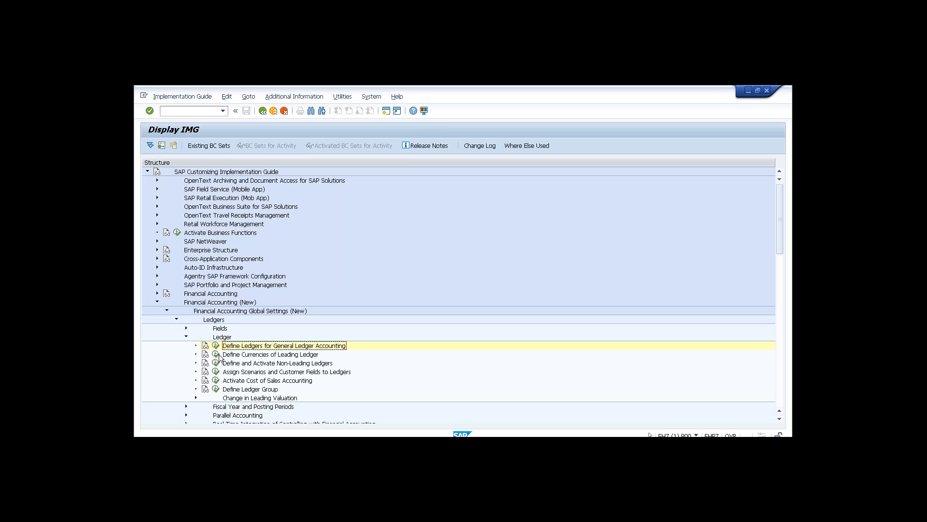
{"action": "left_click", "coordinate": [216, 355]}
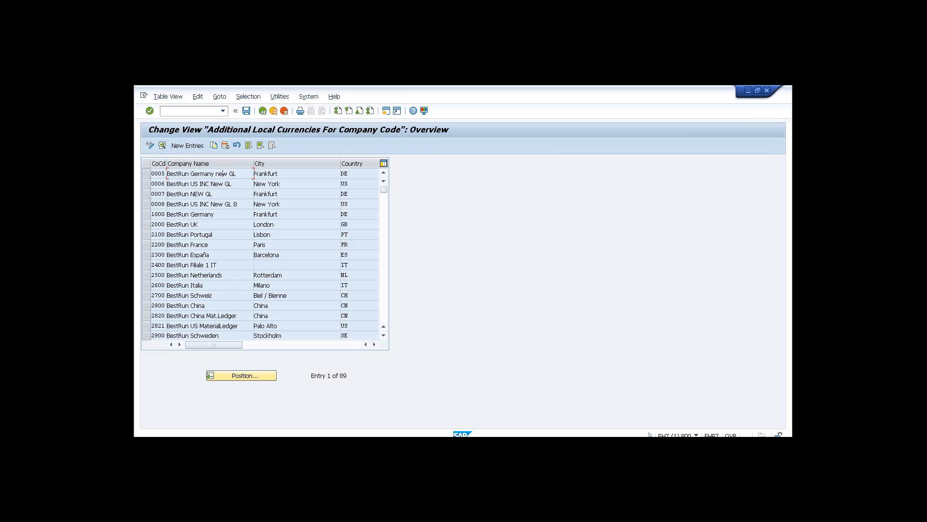
{"action": "double_click", "coordinate": [251, 246]}
{"action": "left_click", "coordinate": [259, 271]}
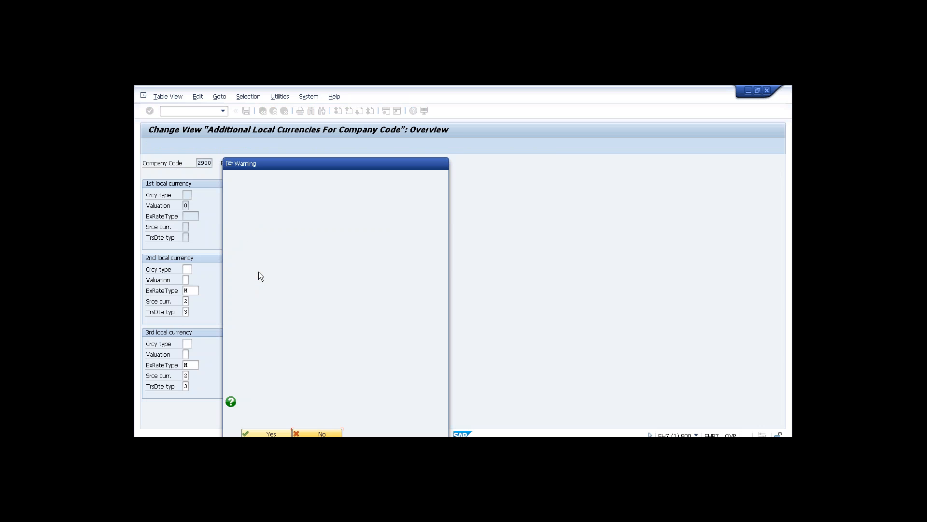
{"action": "left_click", "coordinate": [271, 433]}
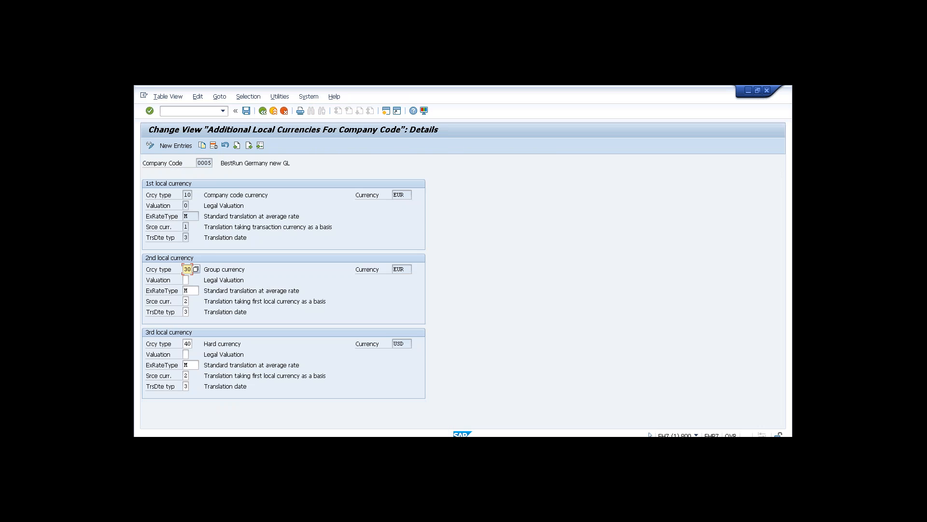
{"action": "left_click", "coordinate": [262, 111]}
{"action": "left_click", "coordinate": [263, 111]}
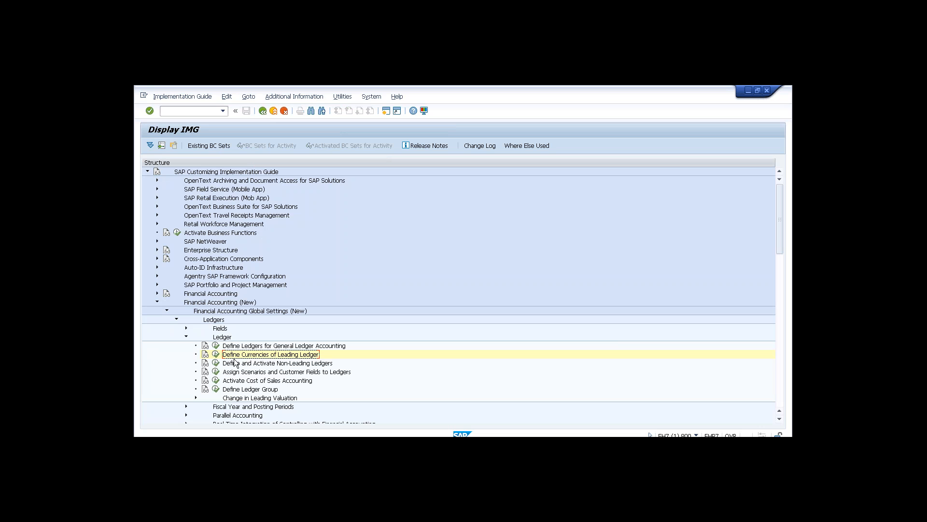
Abandon Define and Activate Non-Leading Ledgers and open Define Settings for Journal Entry Ledger.
{"action": "left_click", "coordinate": [216, 363]}
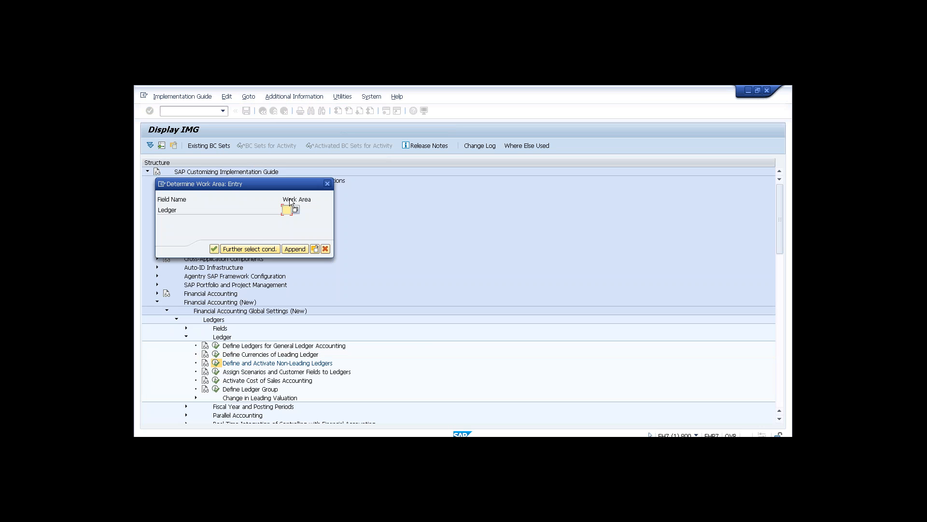
{"action": "left_click", "coordinate": [326, 184]}
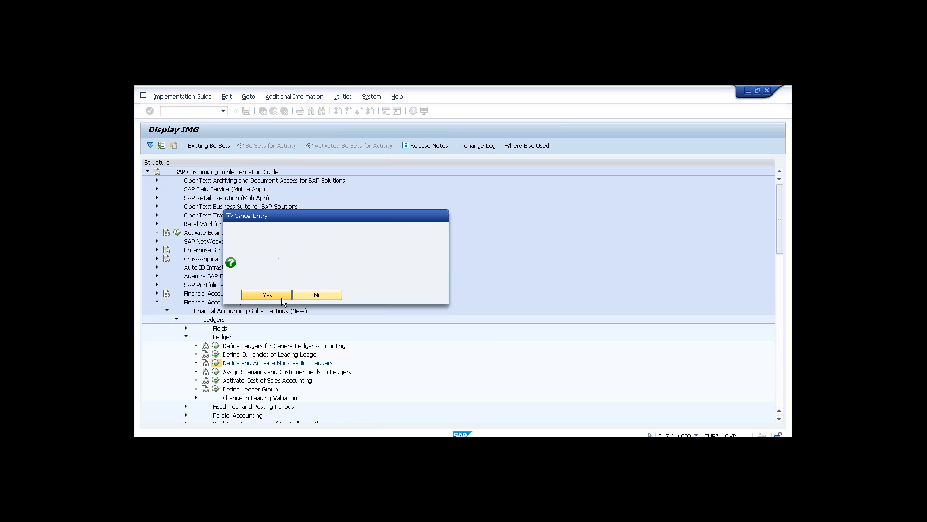
{"action": "left_click", "coordinate": [282, 298]}
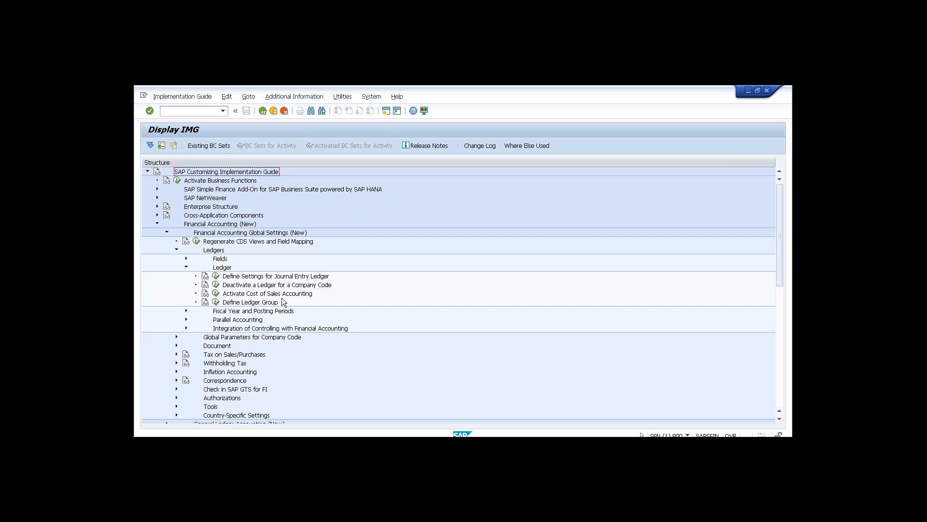
{"action": "left_click", "coordinate": [216, 276]}
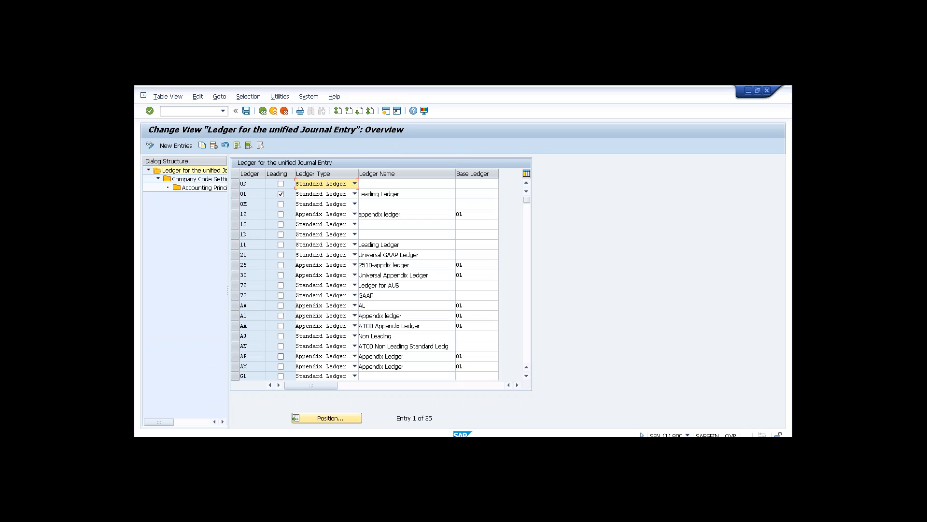
{"action": "left_click", "coordinate": [262, 111]}
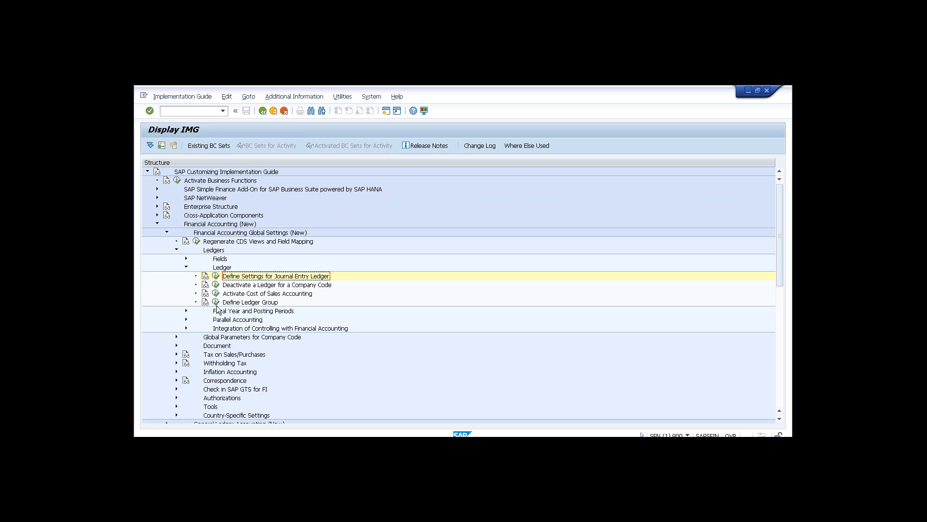
Collapse and re-expand the Ledgers branch, then run Define Settings for Journal Entry Ledger.
{"action": "left_click", "coordinate": [176, 250]}
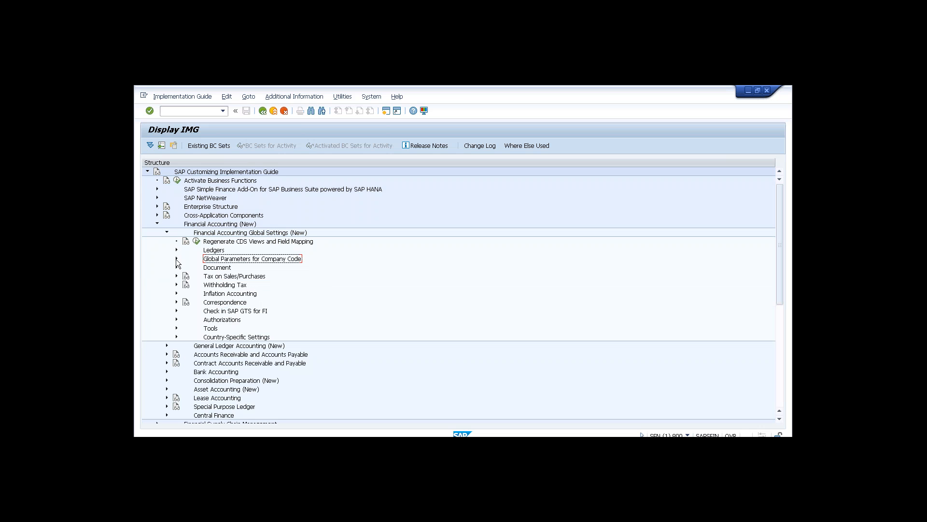
{"action": "left_click", "coordinate": [167, 233]}
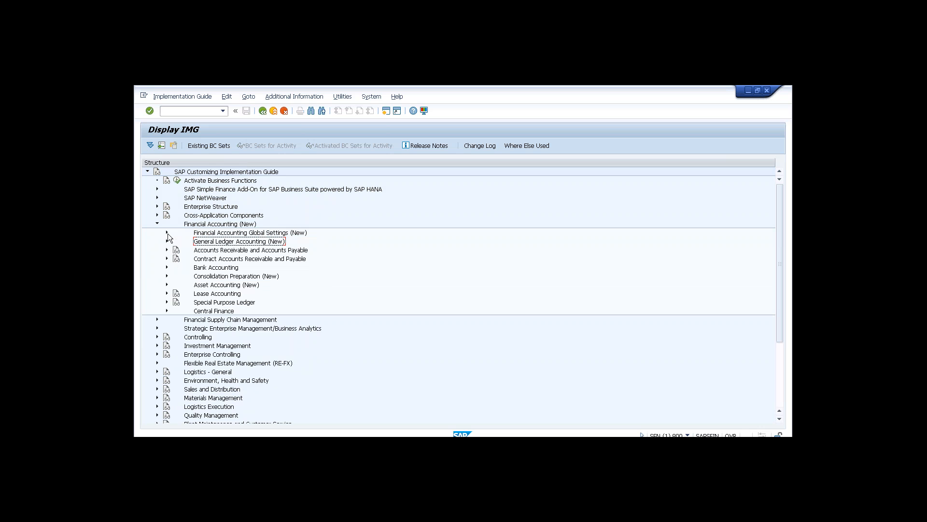
{"action": "left_click", "coordinate": [167, 232]}
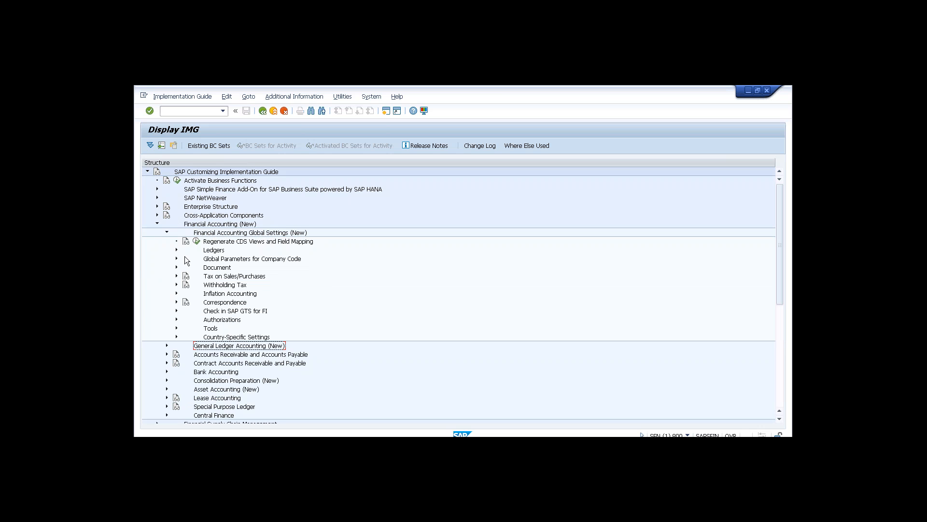
{"action": "left_click", "coordinate": [176, 251]}
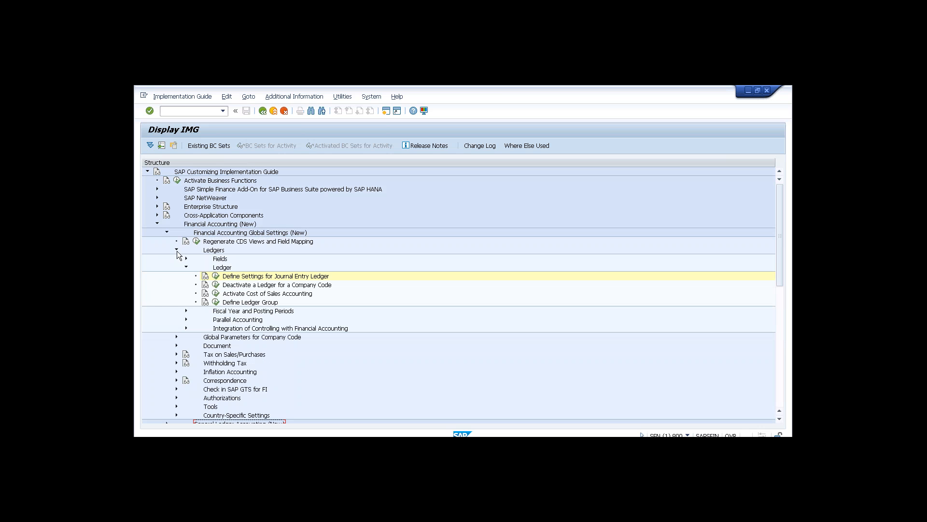
{"action": "left_click", "coordinate": [216, 276]}
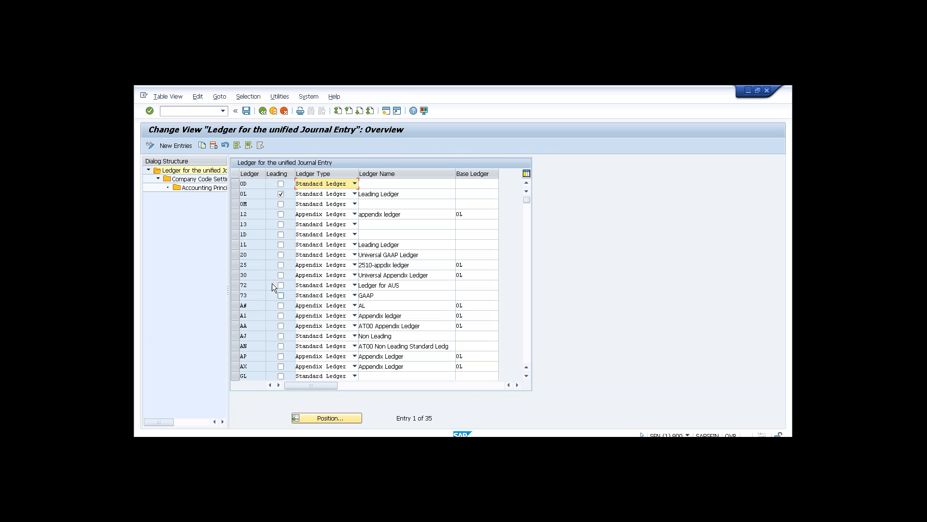
Inspect ledger 0L's company code 0001 settings and local currency type, then open Accounting Principles.
{"action": "left_click", "coordinate": [236, 194]}
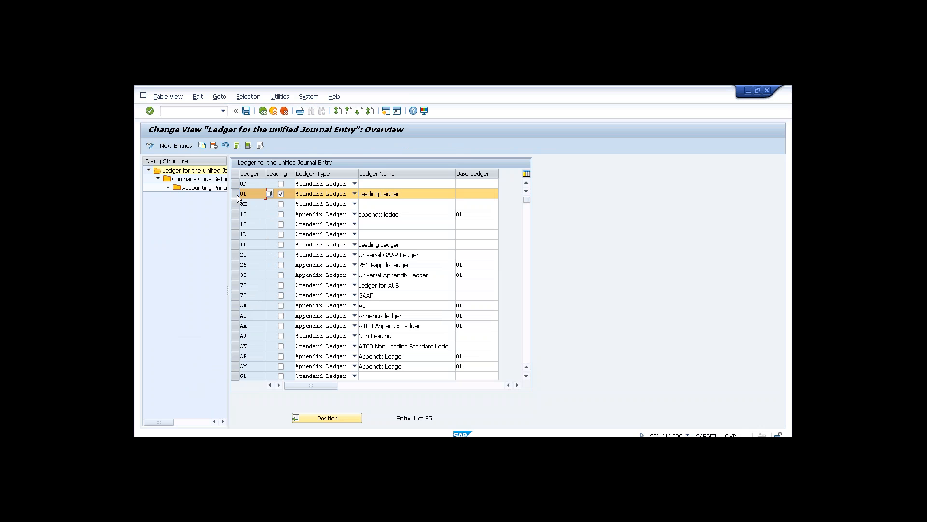
{"action": "double_click", "coordinate": [221, 180]}
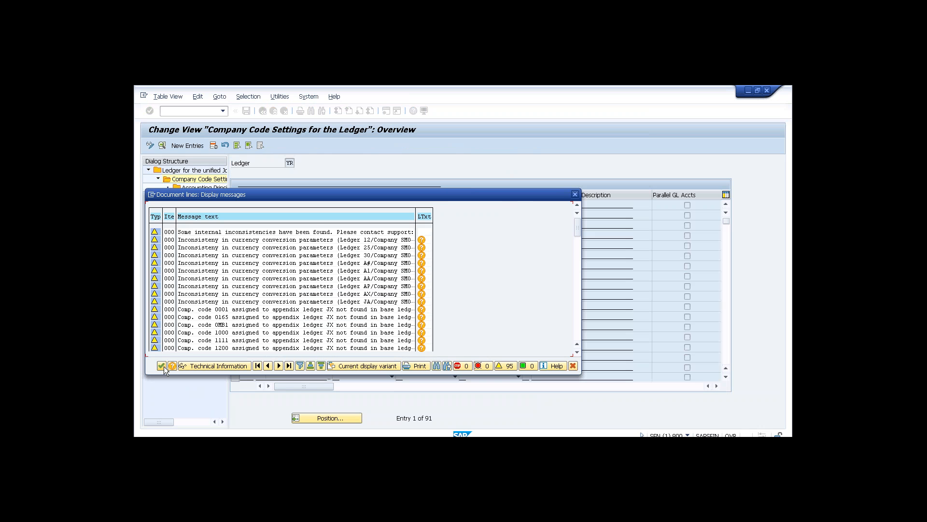
{"action": "left_click", "coordinate": [163, 366]}
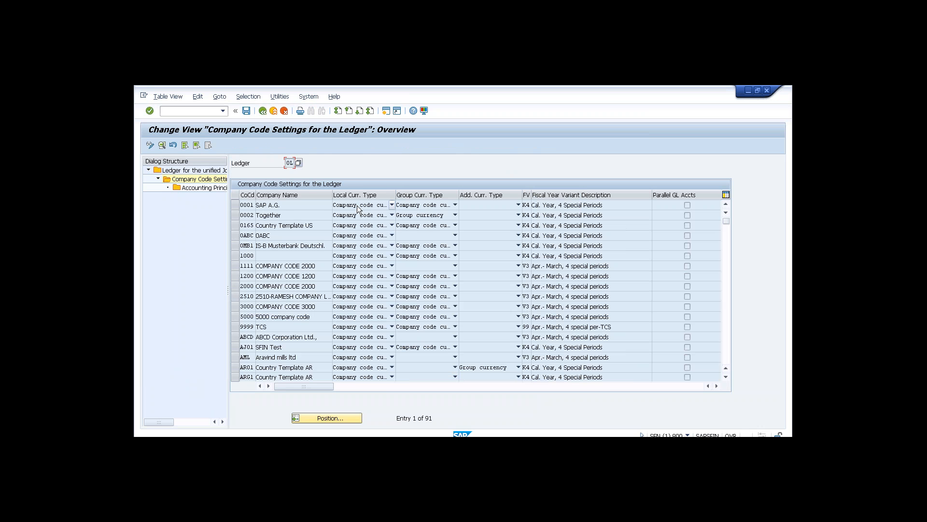
{"action": "left_click", "coordinate": [392, 205]}
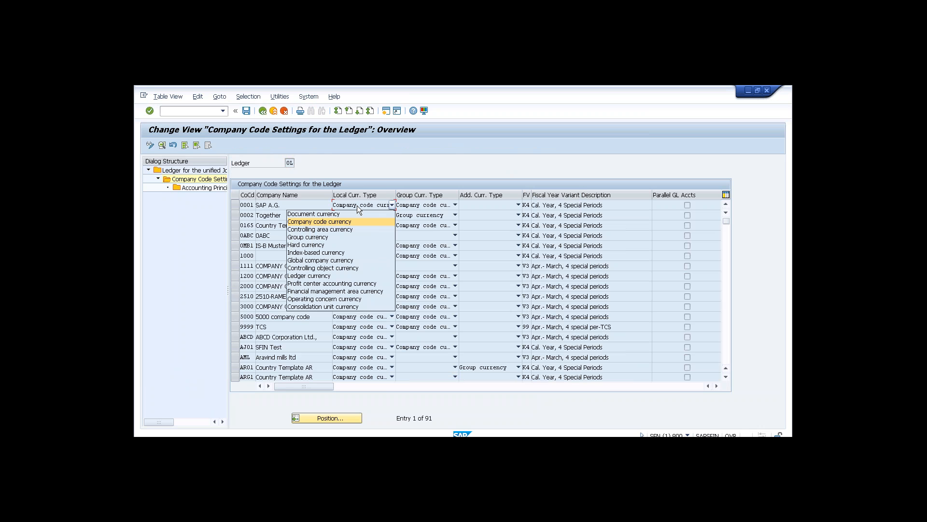
{"action": "left_click", "coordinate": [328, 206]}
{"action": "double_click", "coordinate": [327, 207]}
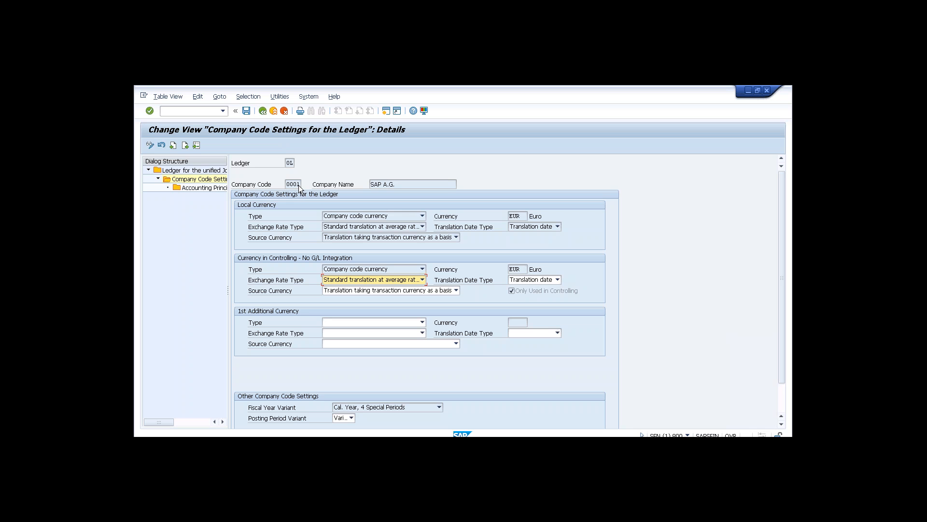
{"action": "double_click", "coordinate": [219, 187]}
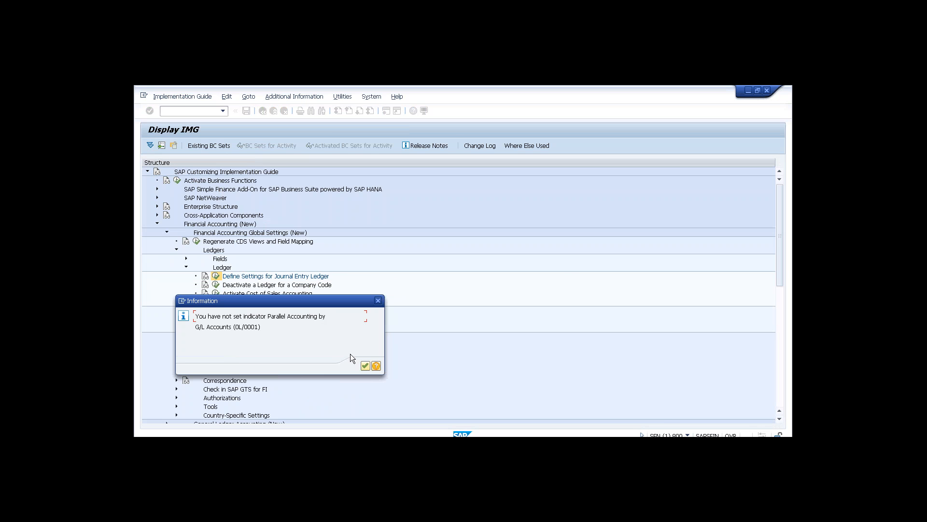
Dismiss the parallel accounting notice and review ledger 0L's three accounting principles, including GAAP and IAS.
{"action": "left_click", "coordinate": [365, 366]}
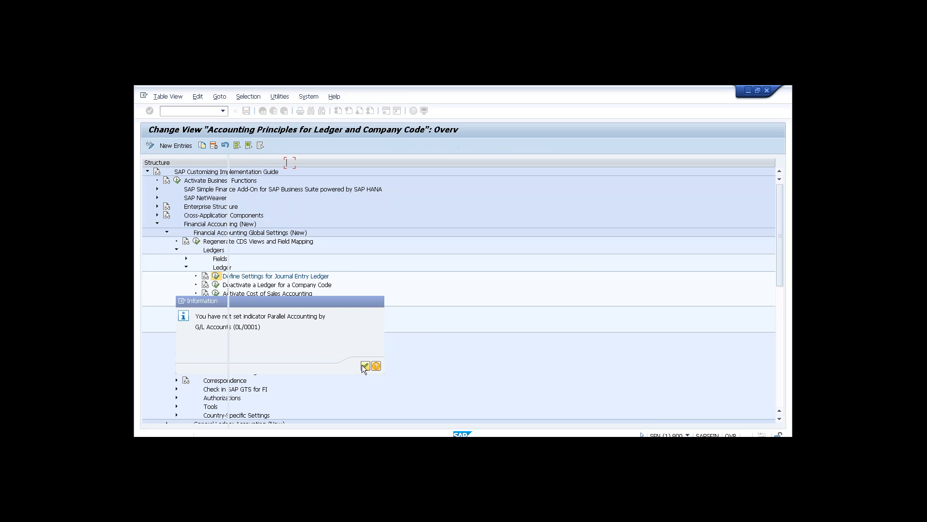
{"action": "left_click", "coordinate": [298, 239]}
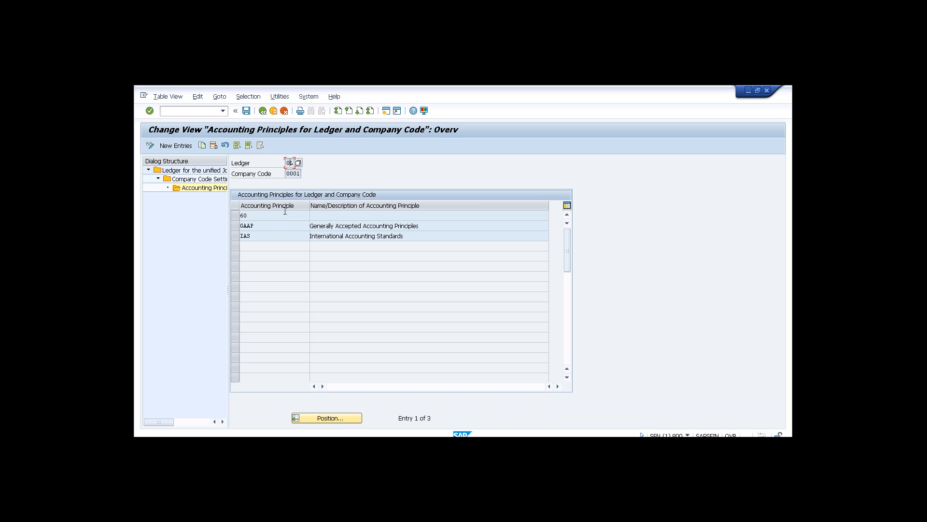
Check the accounting principle rows, then leave ledger 0L's settings for the implementation guide tree.
{"action": "left_click", "coordinate": [285, 217]}
{"action": "left_click", "coordinate": [281, 238]}
{"action": "left_click", "coordinate": [264, 111]}
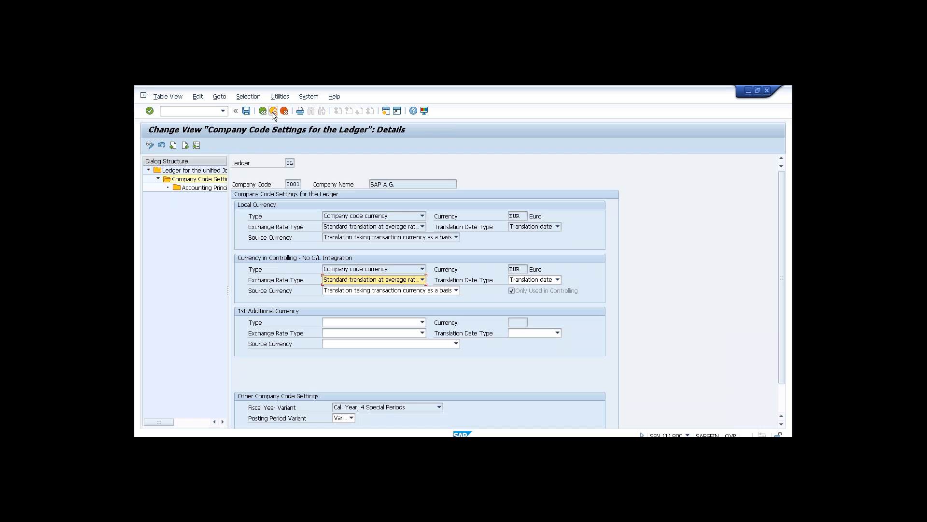
{"action": "left_click", "coordinate": [273, 111]}
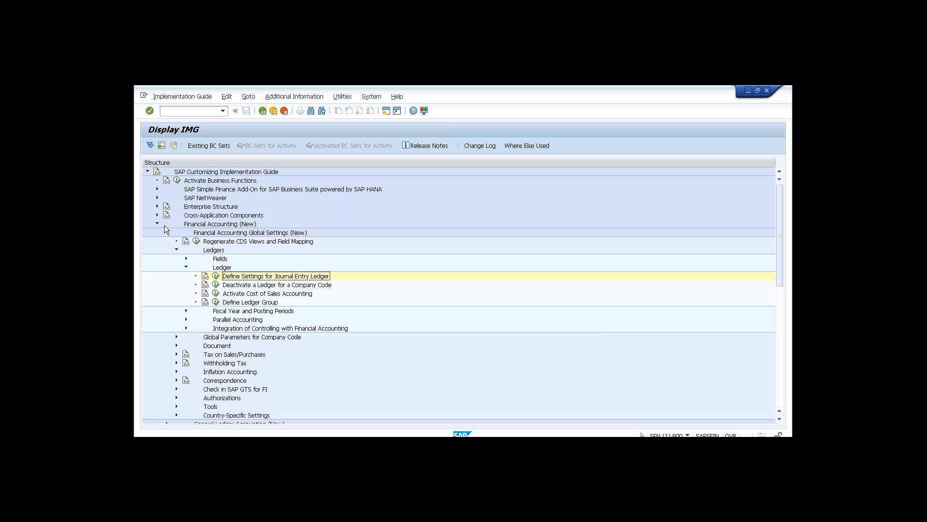
Go to Enterprise Structure > Definition > Financial Accounting and run Edit, Copy, Delete, Check Company Code.
{"action": "left_click", "coordinate": [158, 223]}
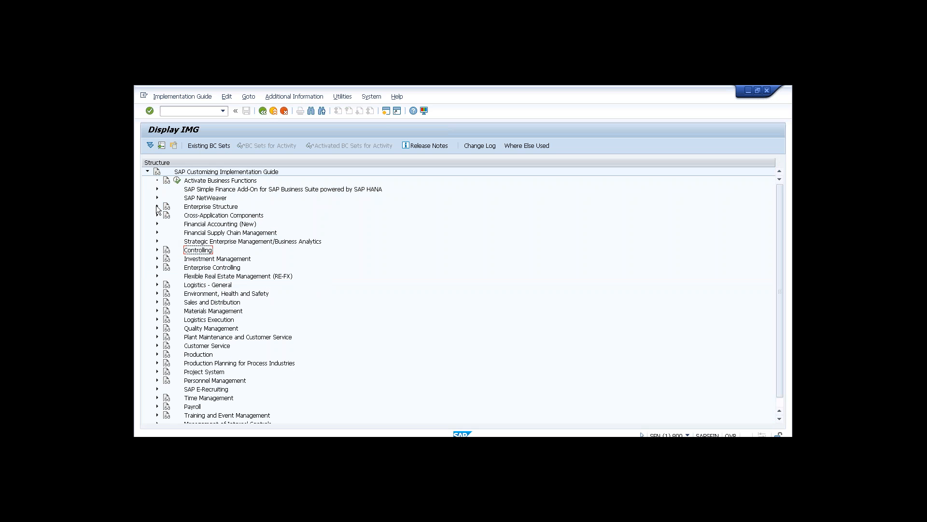
{"action": "left_click", "coordinate": [157, 206]}
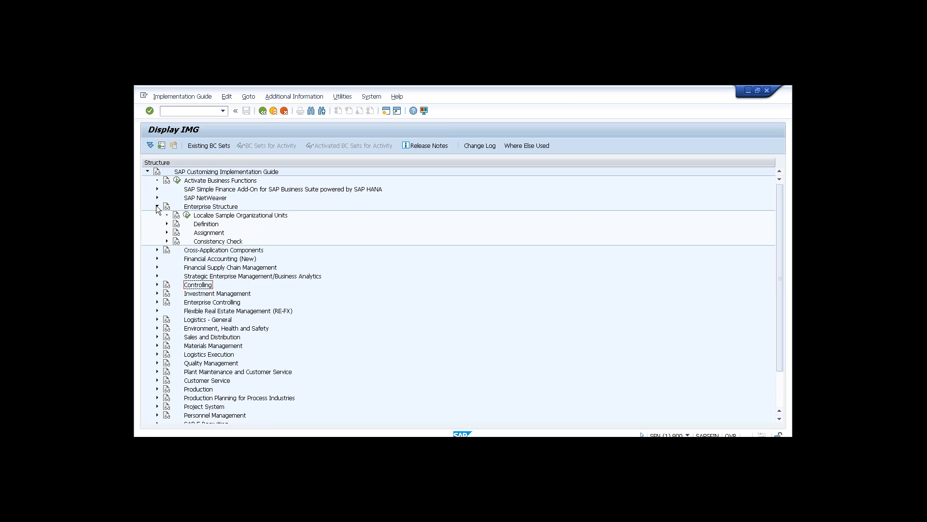
{"action": "left_click", "coordinate": [167, 225]}
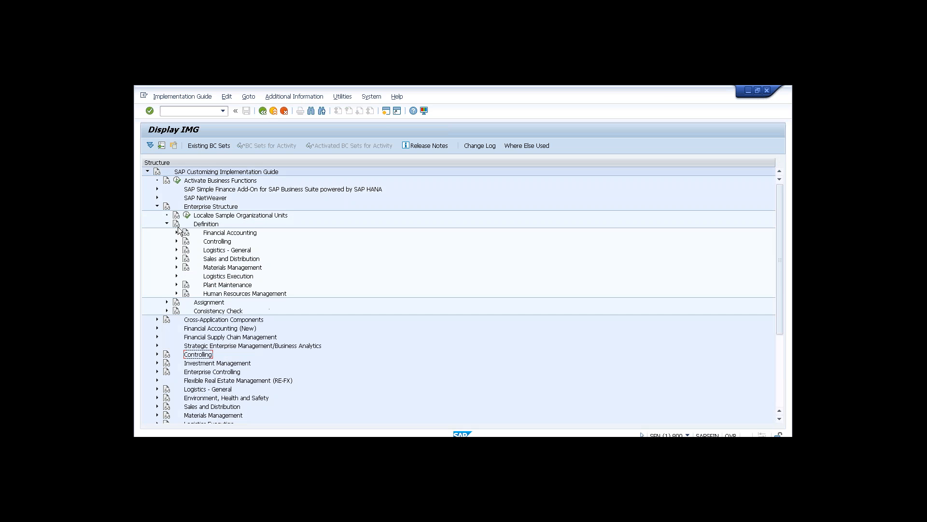
{"action": "left_click", "coordinate": [177, 233]}
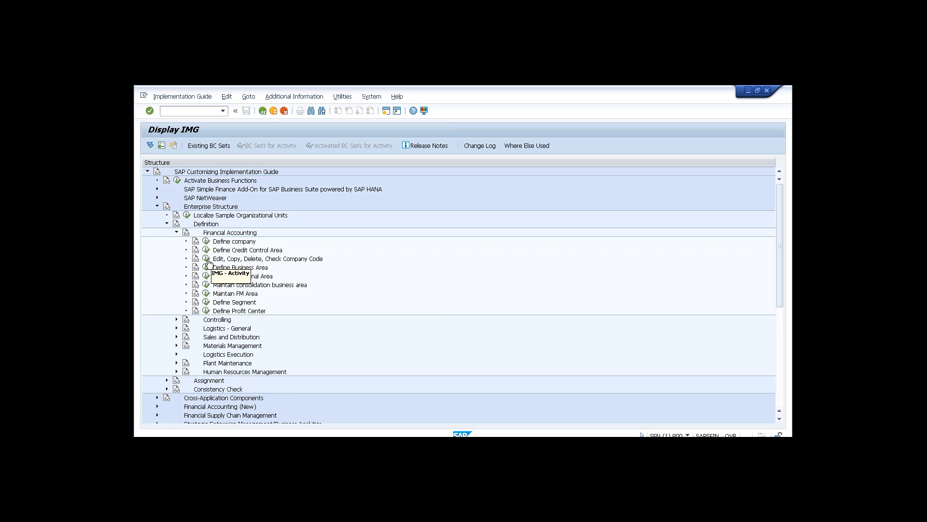
{"action": "left_click", "coordinate": [208, 261]}
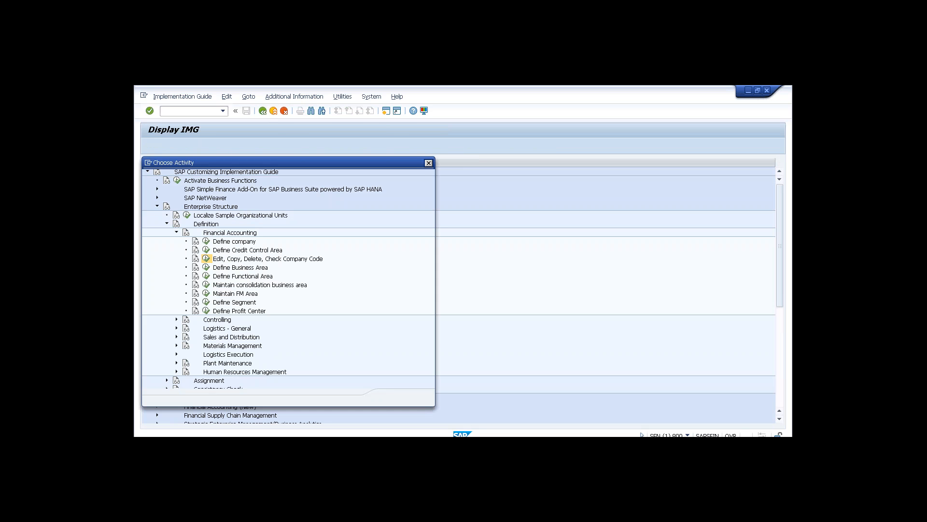
Open the company code overview table and start a new entry with code T002.
{"action": "double_click", "coordinate": [222, 201]}
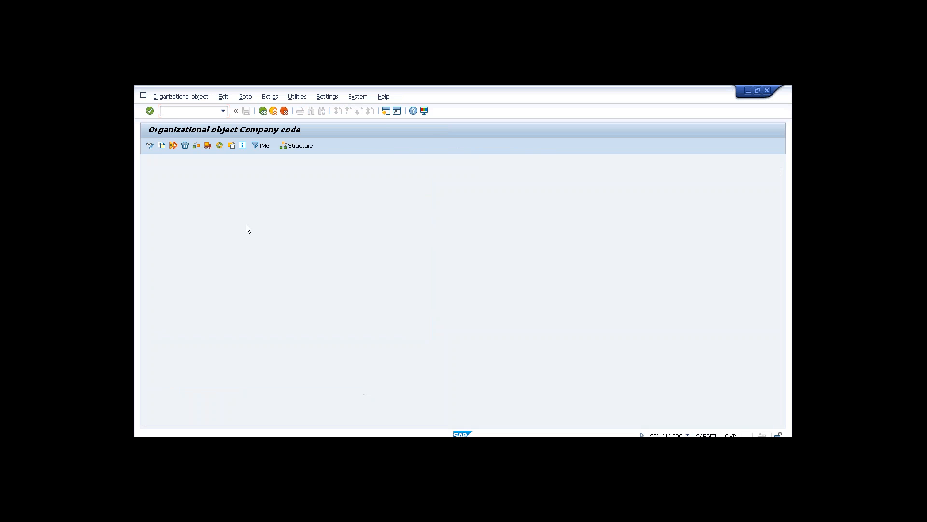
{"action": "left_click", "coordinate": [264, 146]}
{"action": "double_click", "coordinate": [211, 209]}
{"action": "left_click", "coordinate": [194, 146]}
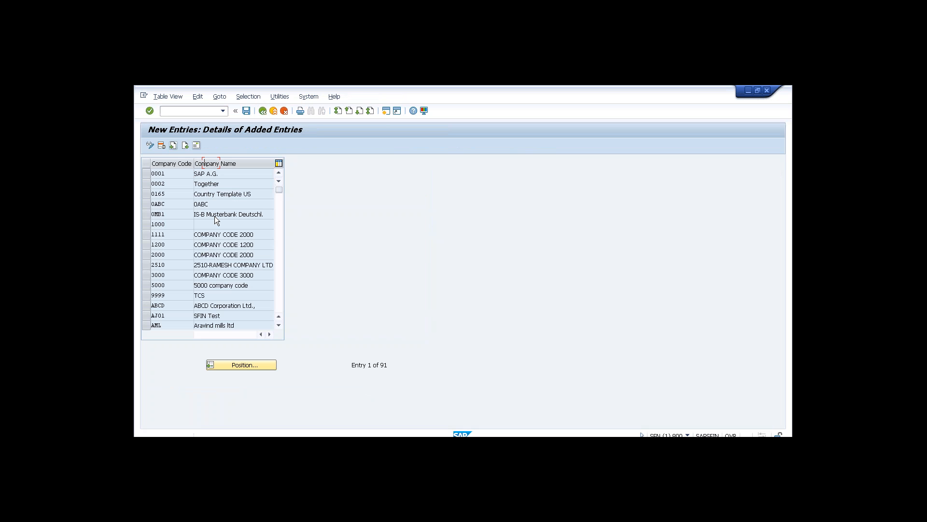
{"action": "type", "text": "Te"}
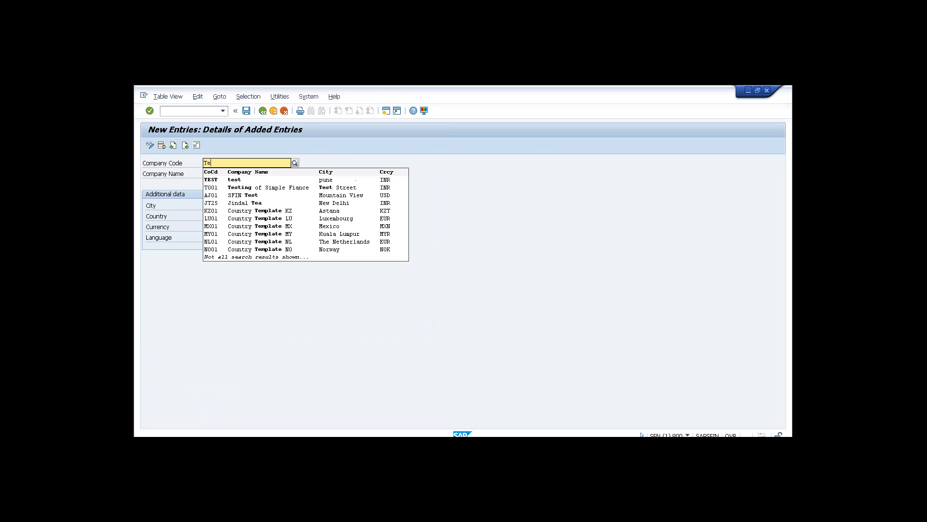
{"action": "key", "text": "BackSpace"}
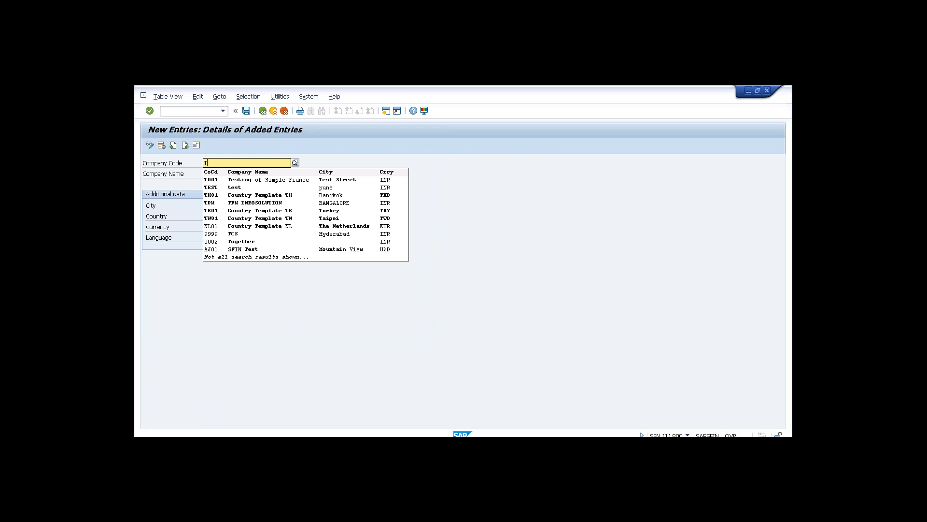
{"action": "type", "text": "002"}
{"action": "key", "text": "Return"}
Enter name Test Company, city Bangalore, country IN, currency INR and language EN, then open the address.
{"action": "type", "text": "Test"}
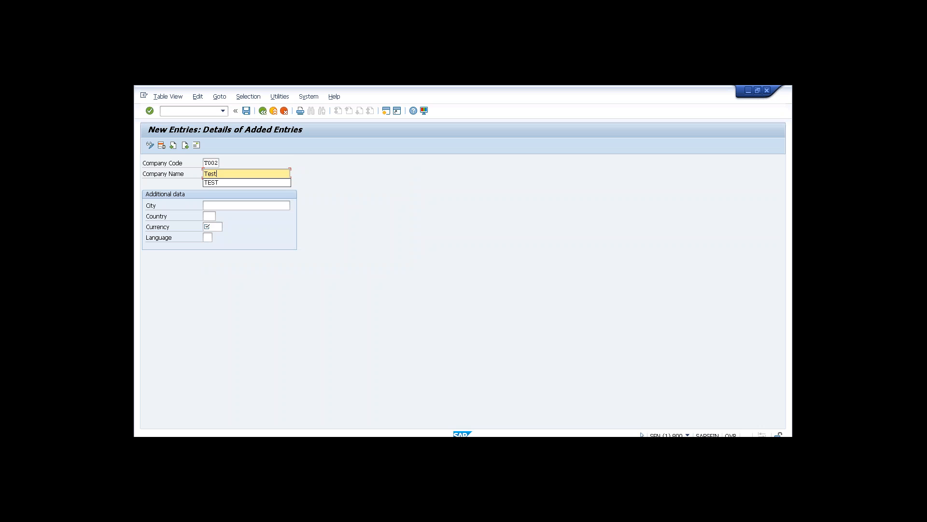
{"action": "type", "text": " Company"}
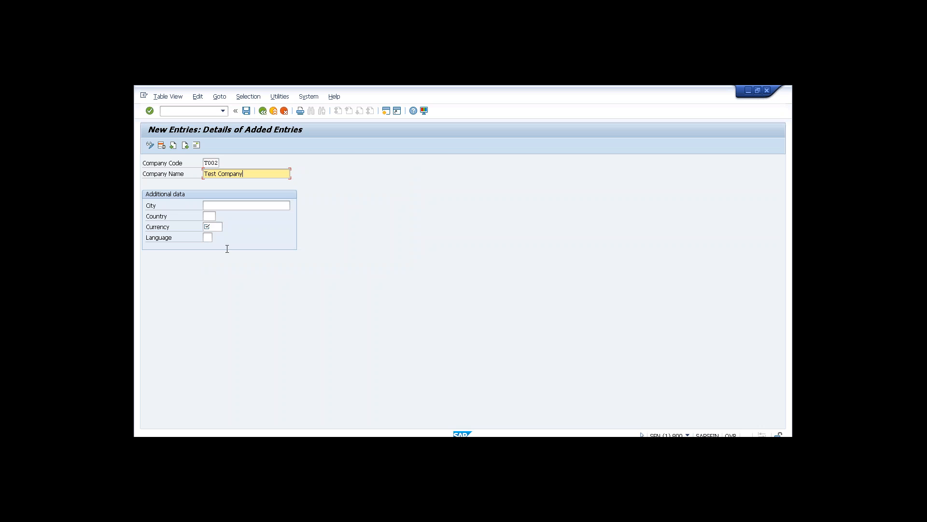
{"action": "left_click", "coordinate": [210, 209]}
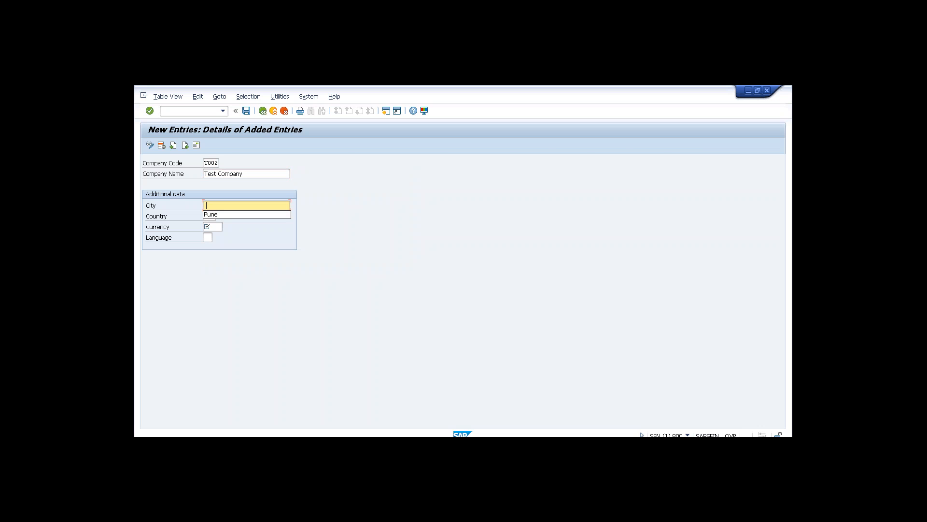
{"action": "type", "text": "Ban"}
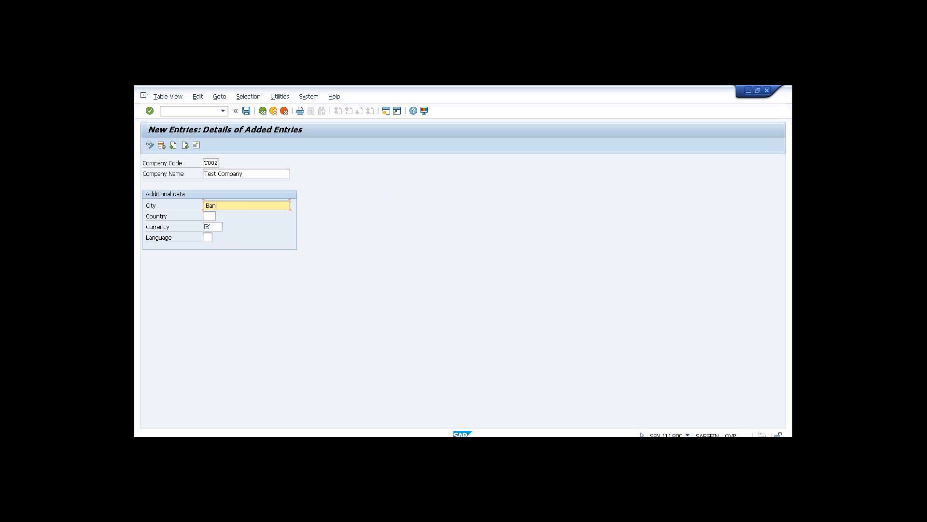
{"action": "type", "text": "galore"}
{"action": "key", "text": "Tab"}
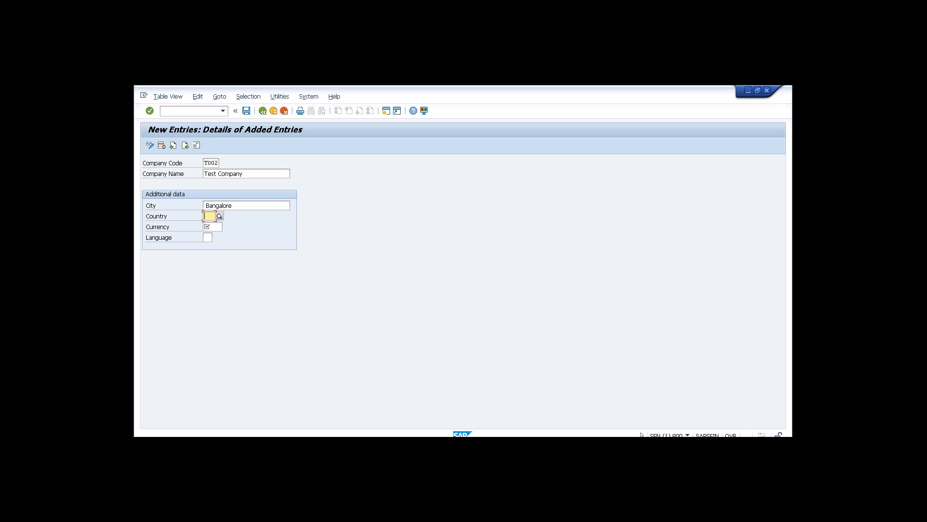
{"action": "type", "text": "IN"}
{"action": "key", "text": "Tab"}
{"action": "type", "text": "INR"}
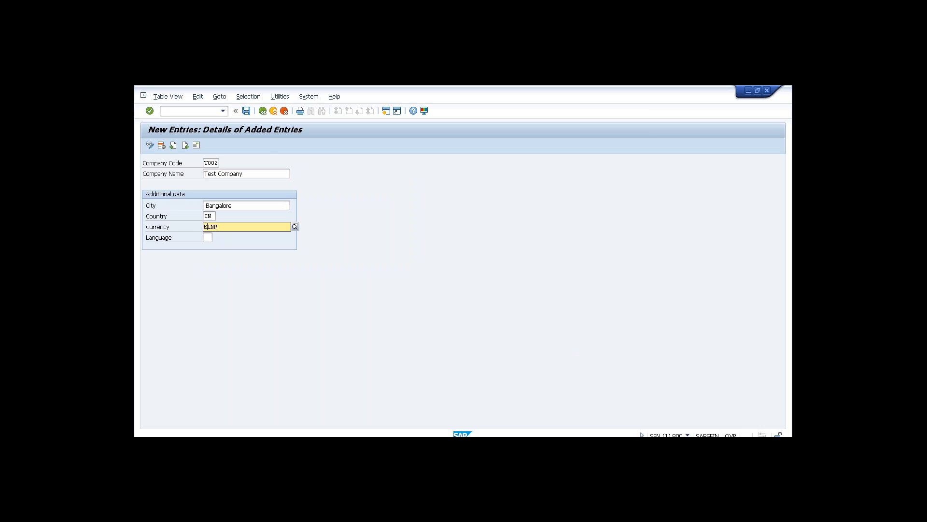
{"action": "type", "text": "INR"}
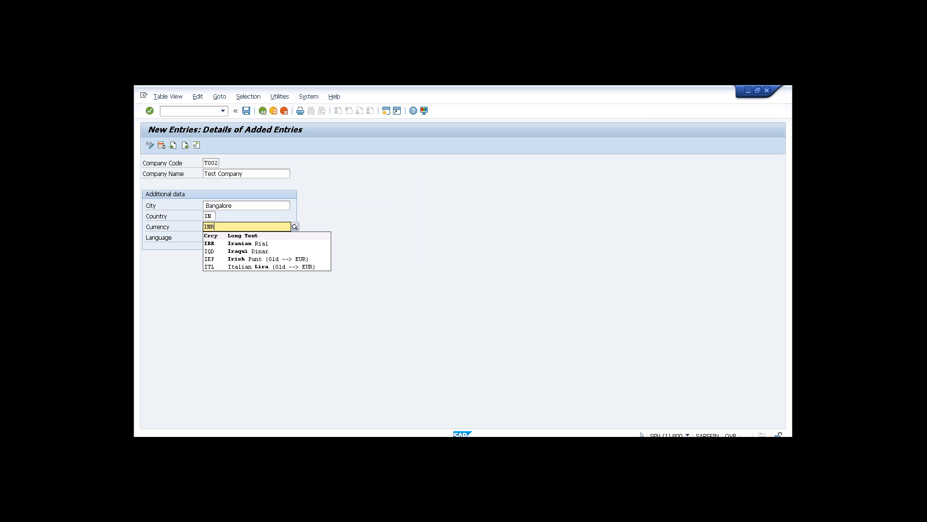
{"action": "key", "text": "Tab"}
{"action": "type", "text": "E"}
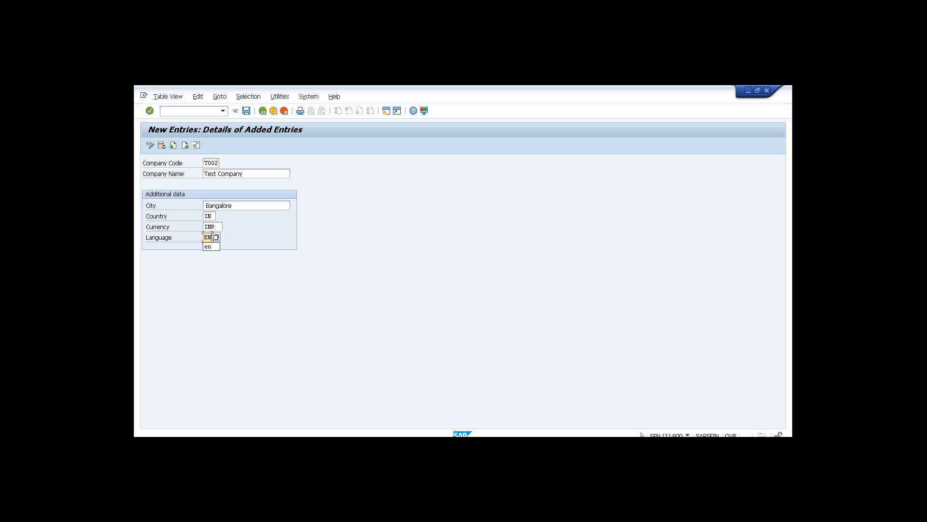
{"action": "type", "text": "N"}
{"action": "left_click", "coordinate": [196, 145]}
Fill T002's address with title Company, name Test Company and country IN, and confirm it.
{"action": "left_click", "coordinate": [288, 237]}
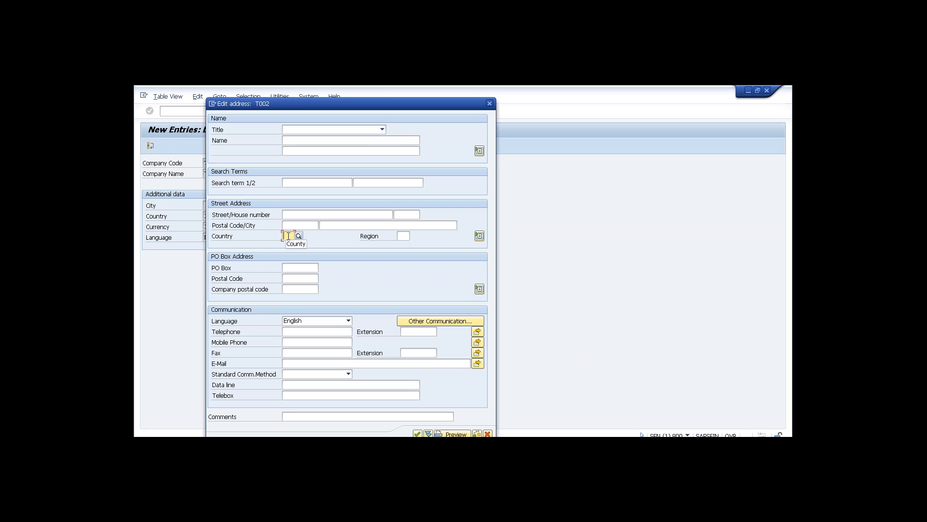
{"action": "type", "text": "IN"}
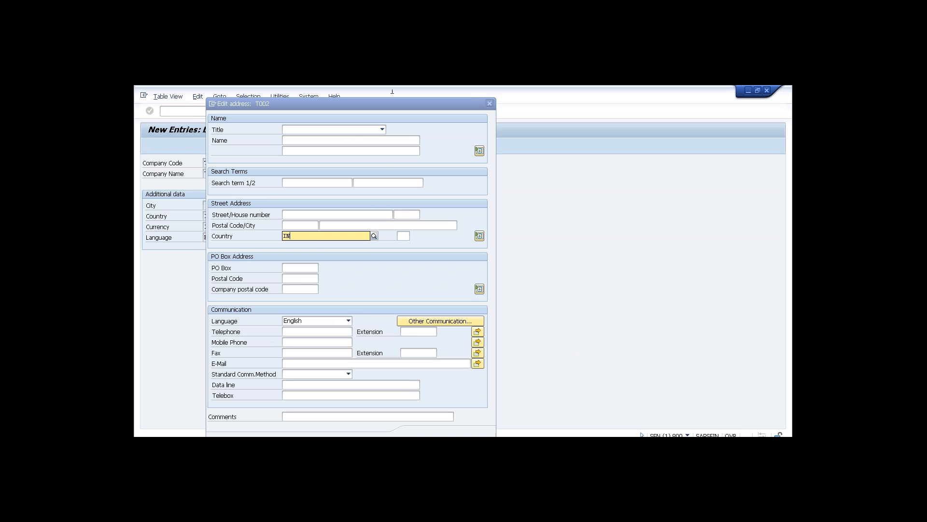
{"action": "left_click", "coordinate": [381, 130]}
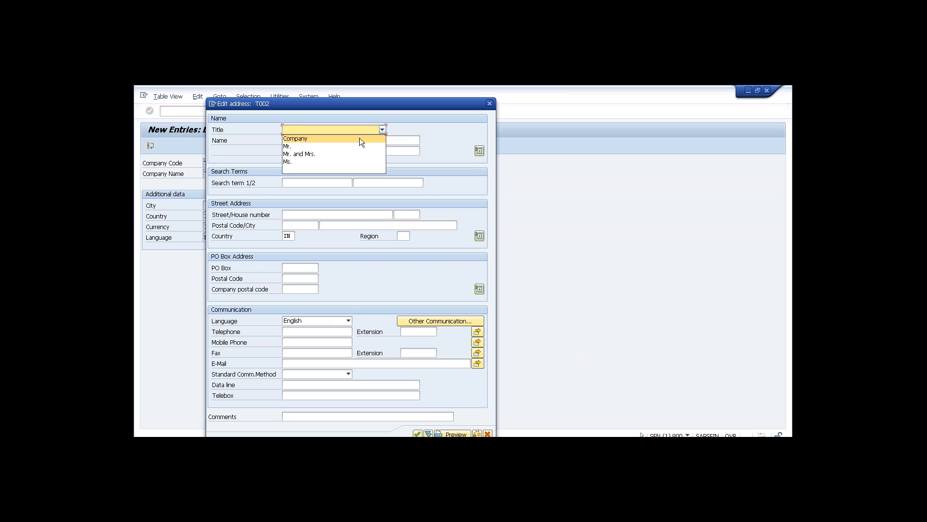
{"action": "left_click", "coordinate": [359, 138]}
{"action": "left_click", "coordinate": [341, 144]}
{"action": "type", "text": "Test Company"}
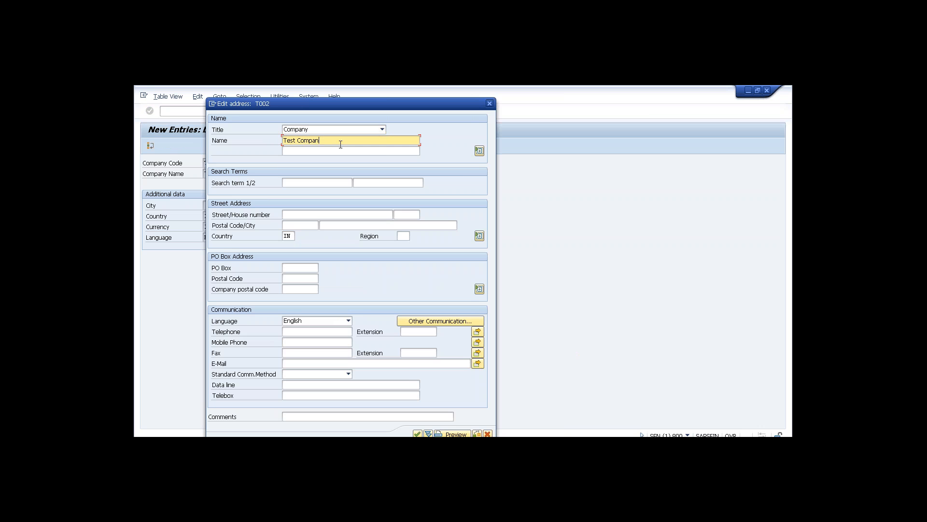
{"action": "left_click", "coordinate": [418, 434]}
Save company code T002 and return to the Display IMG tree.
{"action": "left_click", "coordinate": [248, 112]}
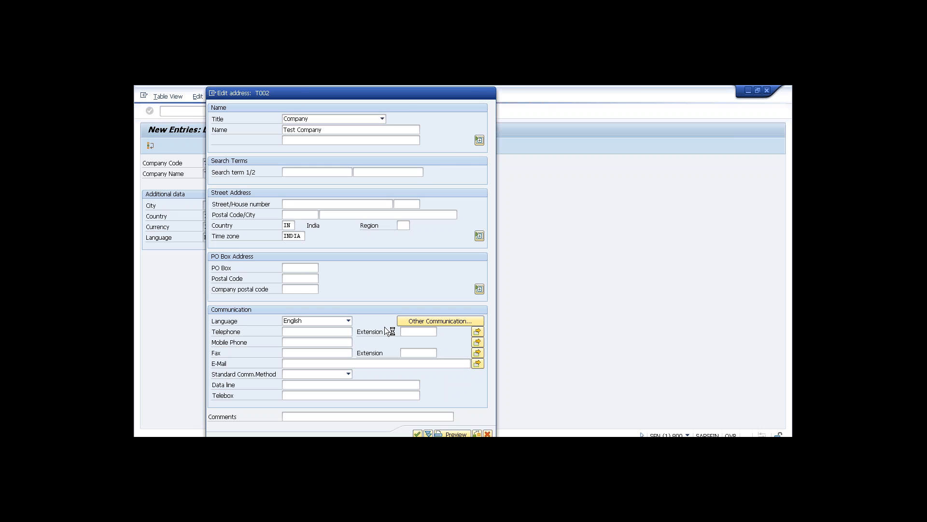
{"action": "key", "text": "Return"}
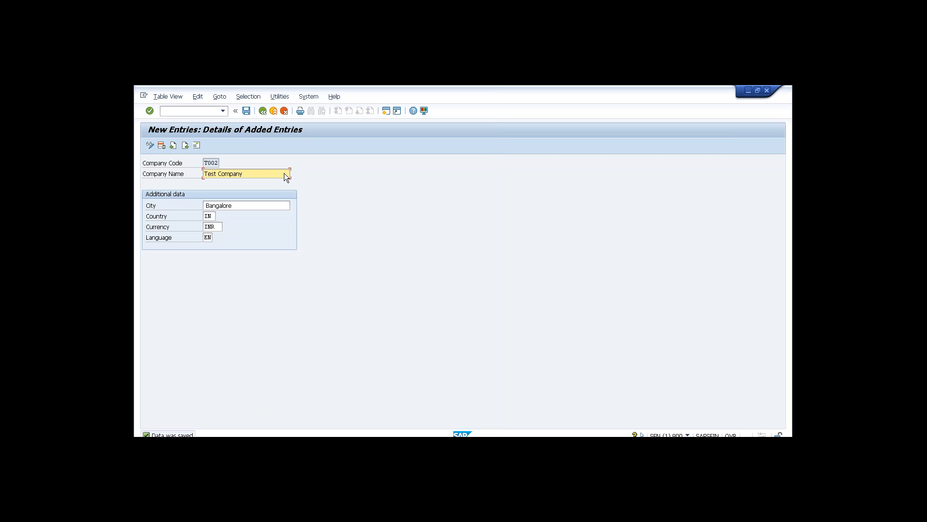
{"action": "left_click", "coordinate": [263, 111]}
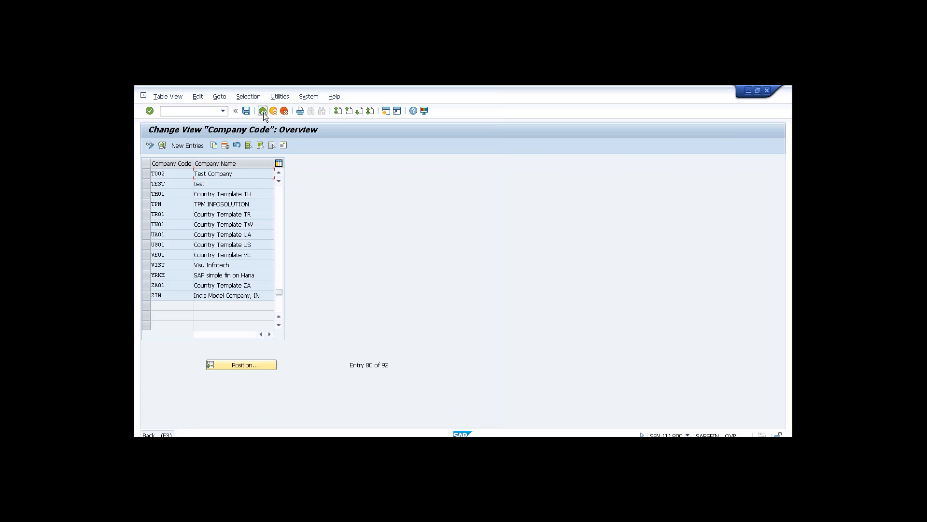
{"action": "left_click", "coordinate": [263, 112]}
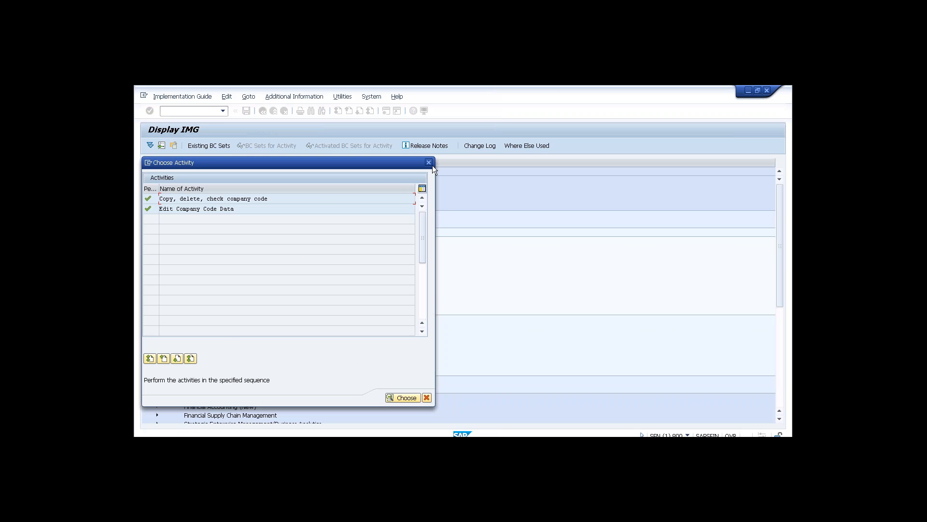
{"action": "left_click", "coordinate": [429, 162]}
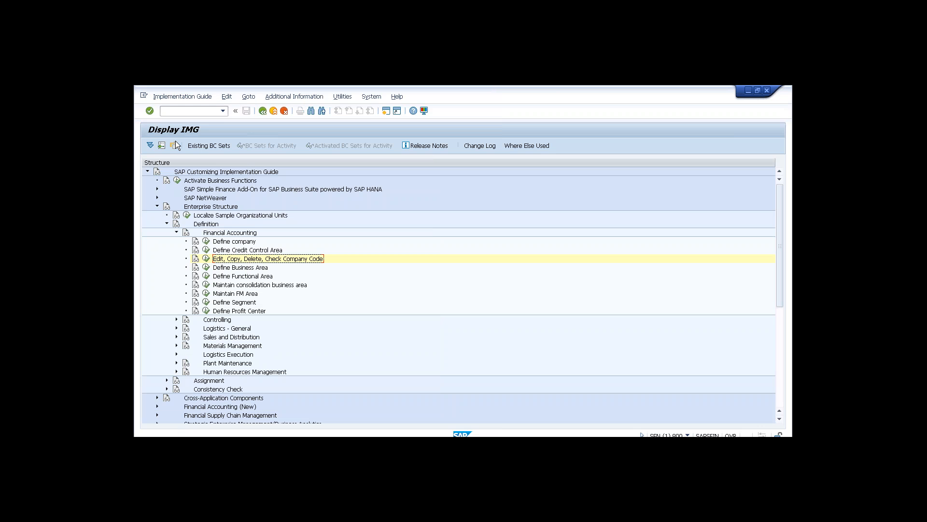
Run transaction /nOBY6 to show the Company Code Global Data overview of all company codes.
{"action": "left_click", "coordinate": [174, 112]}
{"action": "type", "text": "/noby6"}
{"action": "key", "text": "Return"}
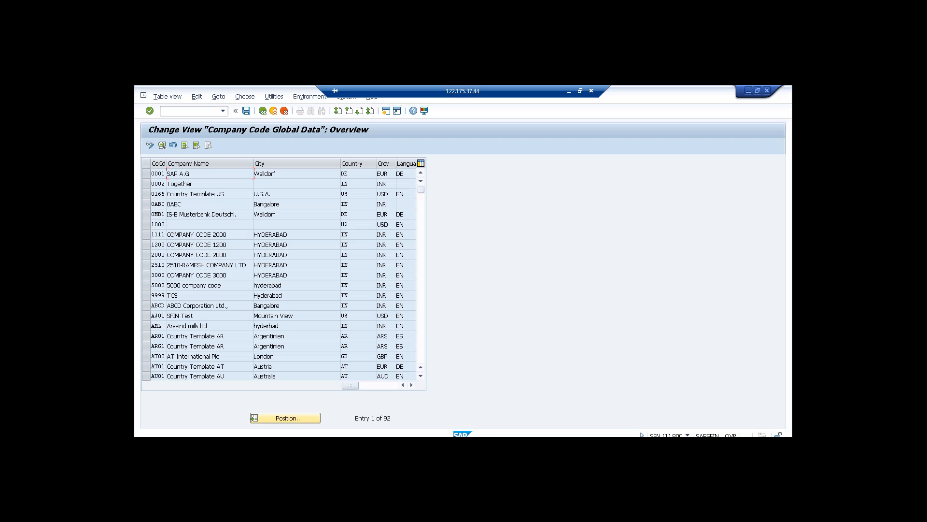
Locate company code T002 in the list and open its global data details.
{"action": "left_click", "coordinate": [284, 419]}
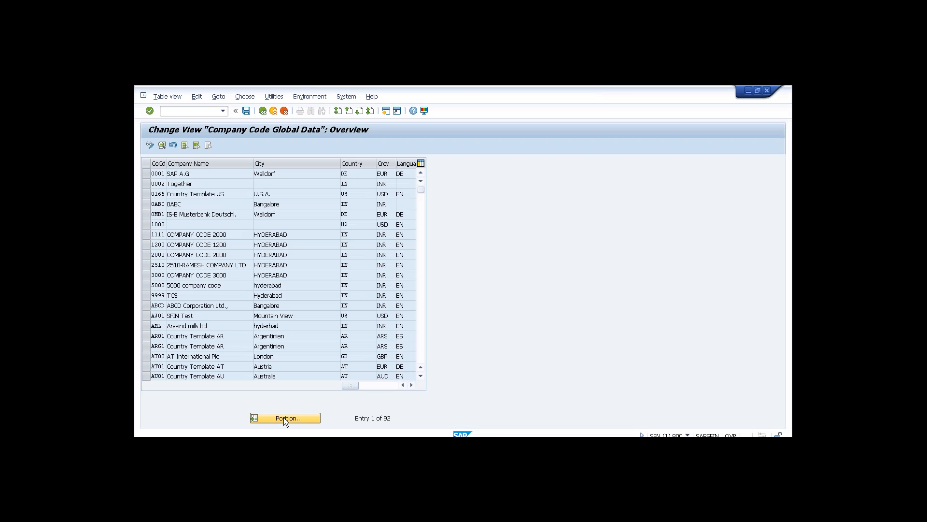
{"action": "type", "text": "t002"}
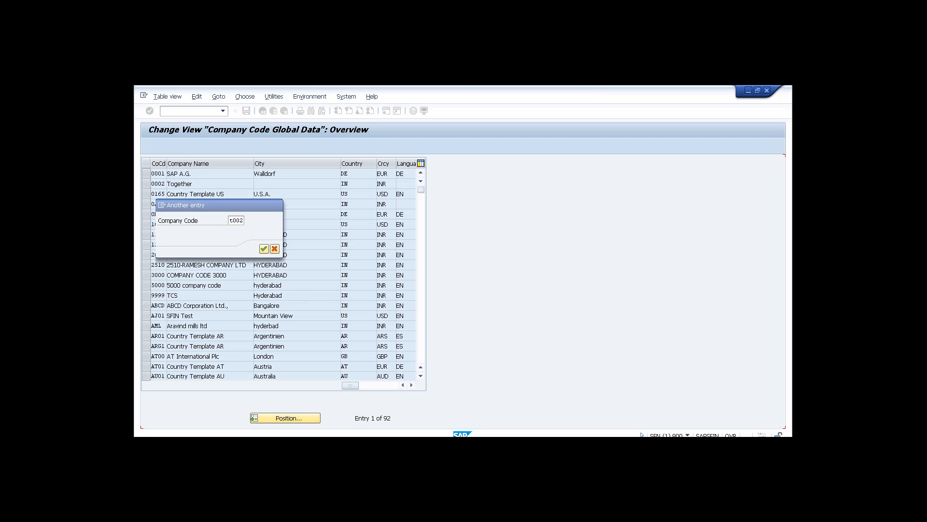
{"action": "key", "text": "Return"}
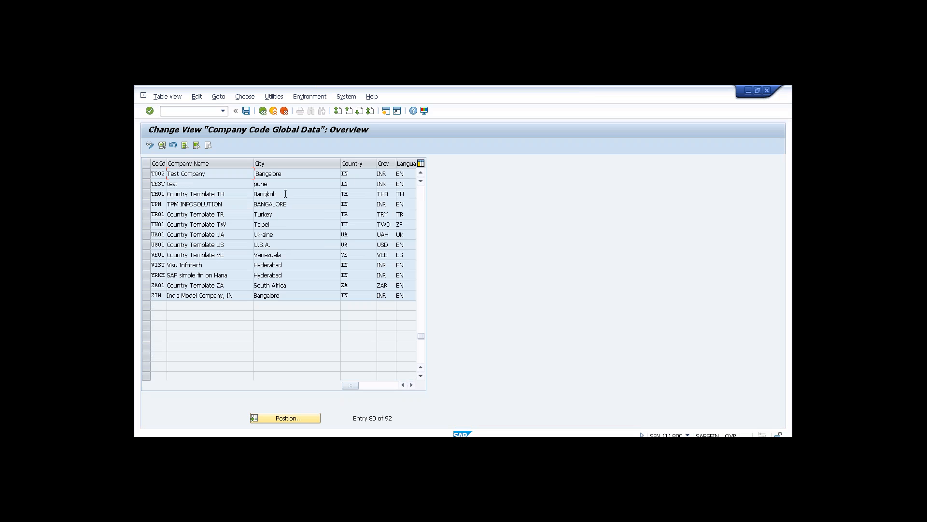
{"action": "double_click", "coordinate": [265, 174]}
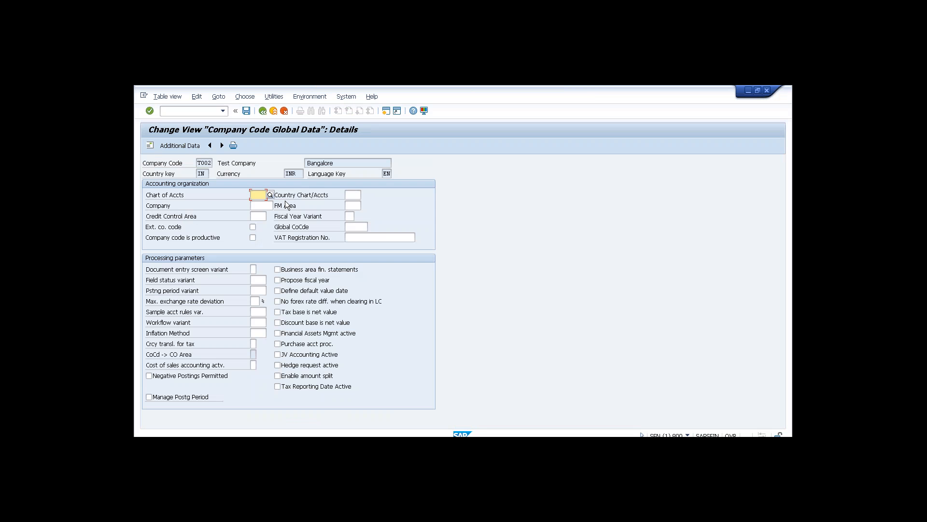
Set fiscal year variant V3, field status variant 0001 and posting period variant 0001, and save.
{"action": "left_click", "coordinate": [259, 206]}
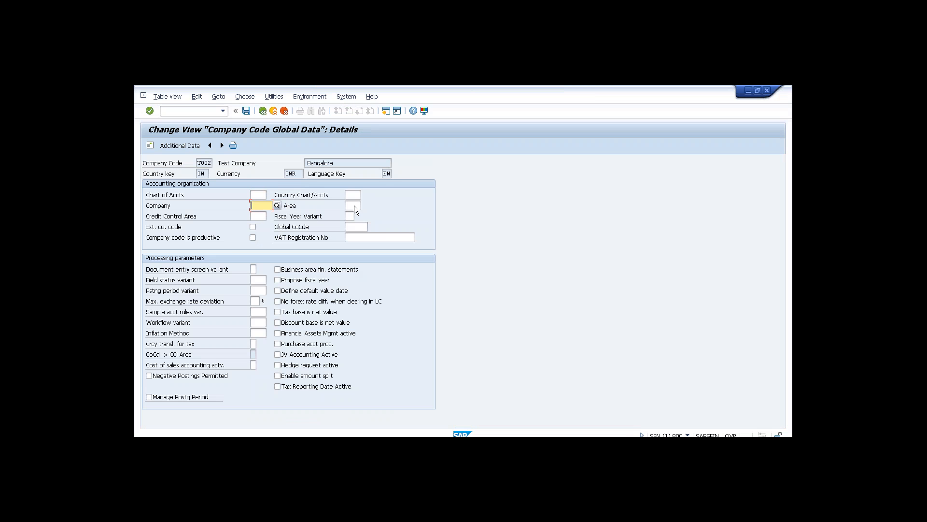
{"action": "left_click", "coordinate": [349, 216]}
{"action": "type", "text": "V3"}
{"action": "left_click", "coordinate": [357, 206]}
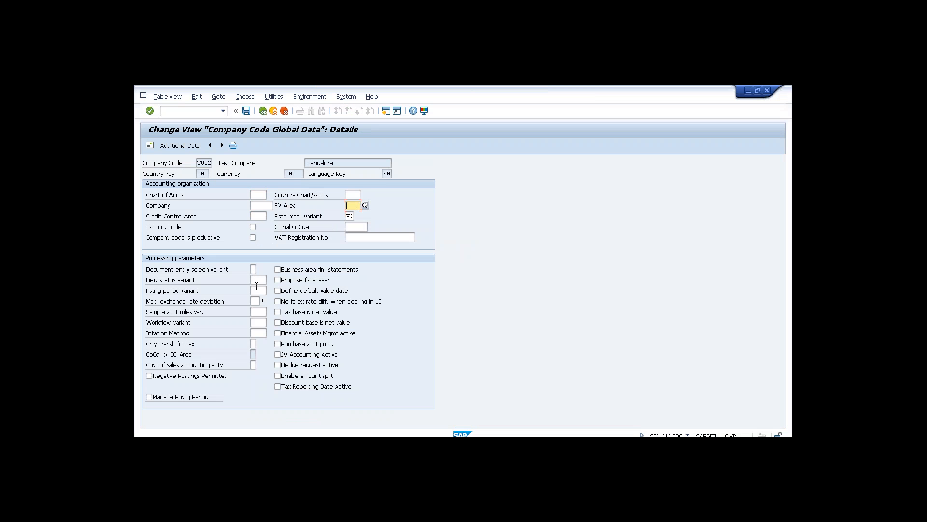
{"action": "left_click", "coordinate": [257, 280]}
{"action": "key", "text": "Down"}
{"action": "key", "text": "Tab"}
{"action": "key", "text": "Tab"}
{"action": "key", "text": "Down"}
{"action": "key", "text": "Return"}
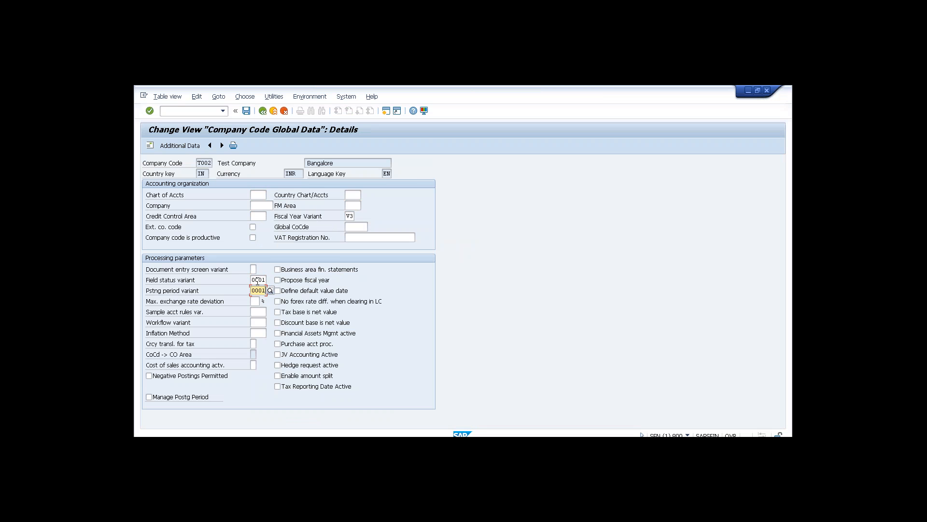
{"action": "left_click", "coordinate": [246, 111]}
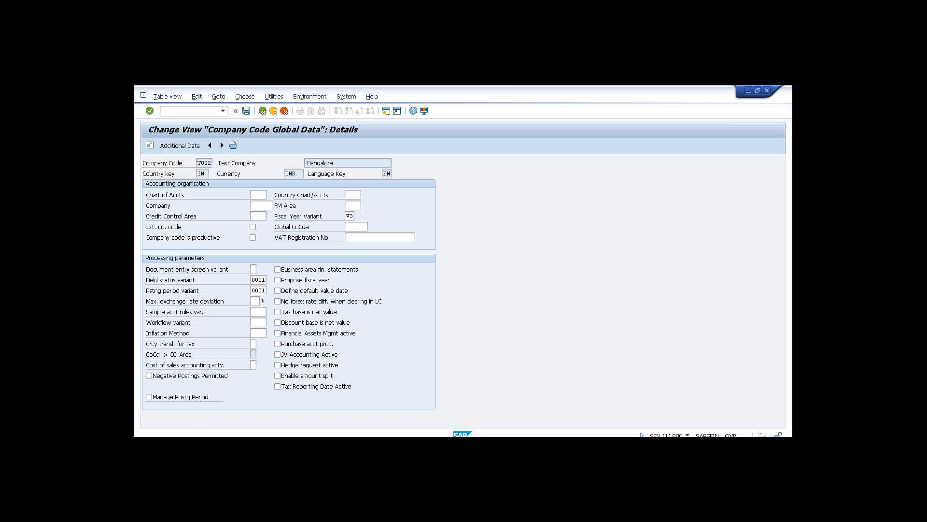
{"action": "left_click", "coordinate": [274, 111]}
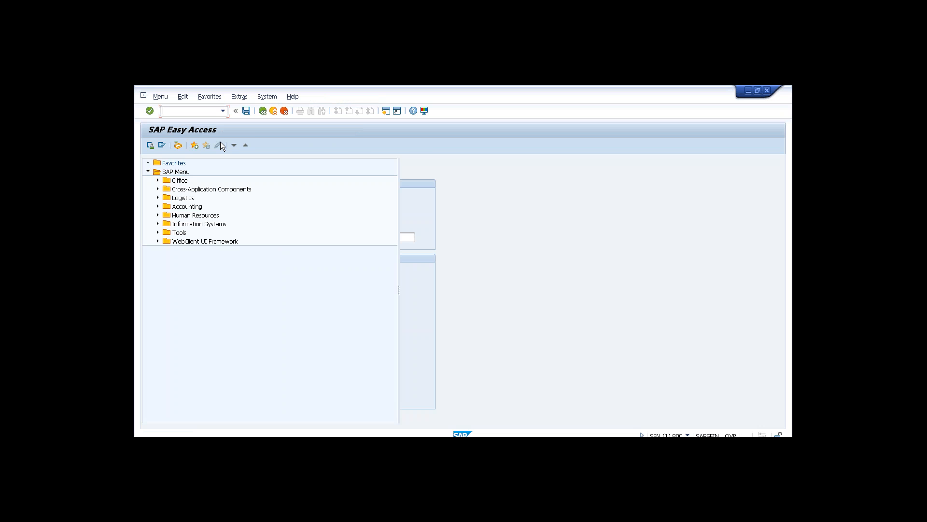
Open SPRO and expand Financial Accounting (New) down to Master Data > G/L Accounts > Preparations.
{"action": "type", "text": "spro"}
{"action": "key", "text": "Return"}
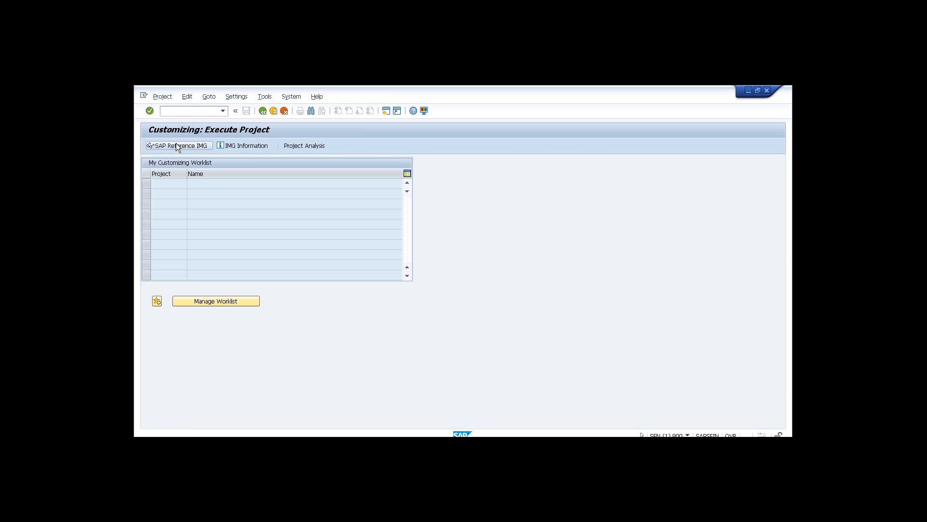
{"action": "left_click", "coordinate": [176, 144]}
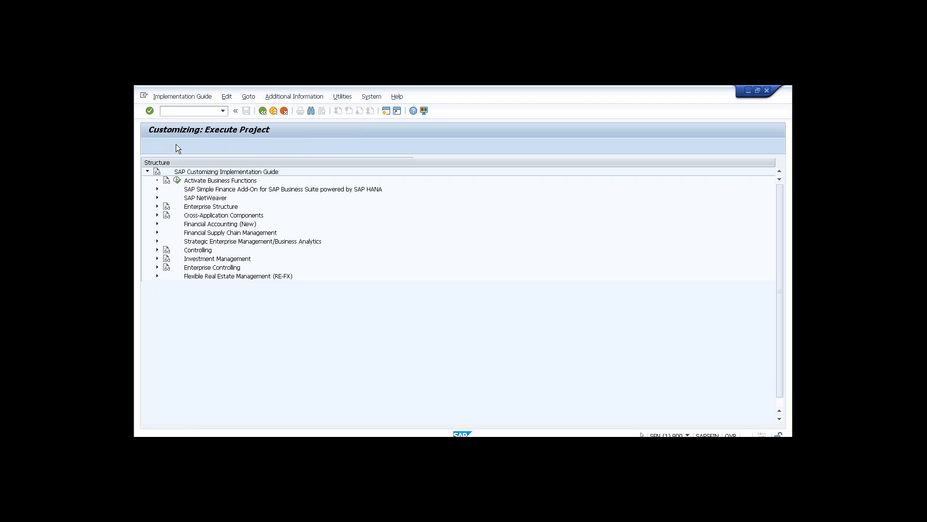
{"action": "left_click", "coordinate": [157, 225]}
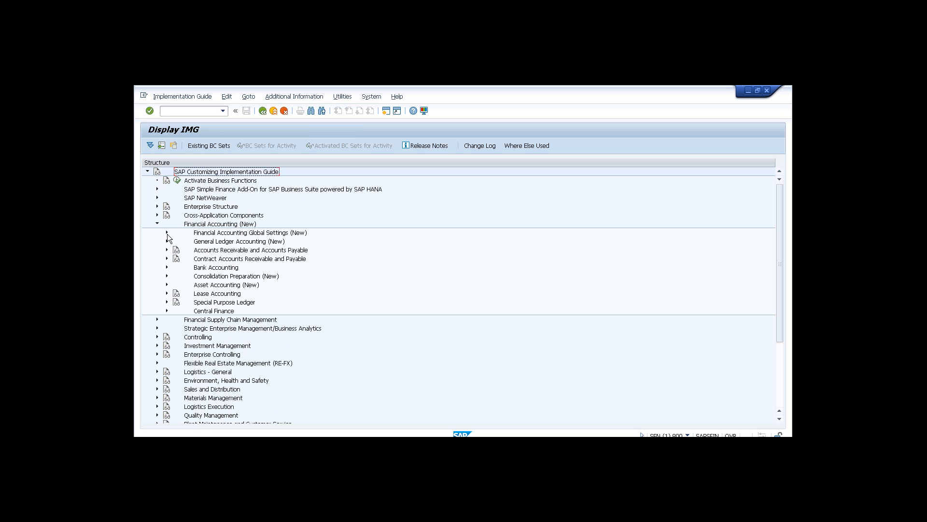
{"action": "left_click", "coordinate": [167, 241]}
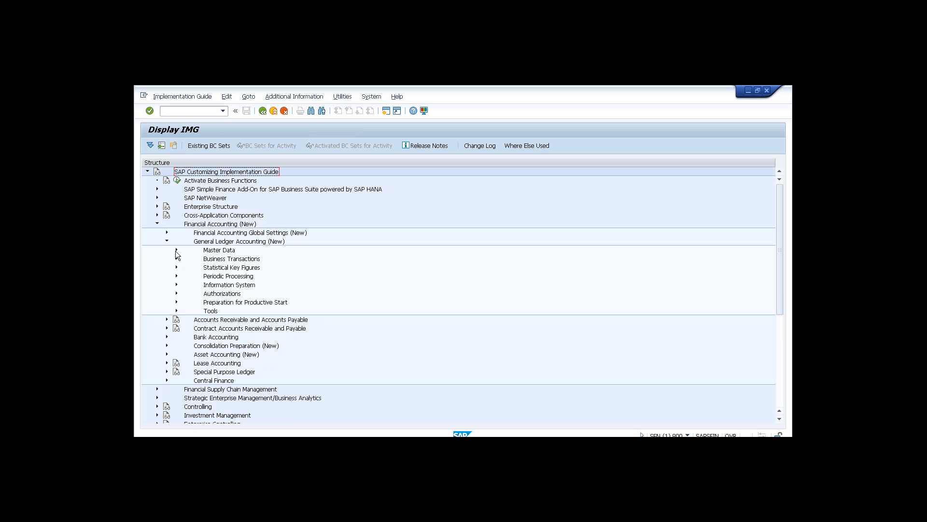
{"action": "left_click", "coordinate": [177, 249]}
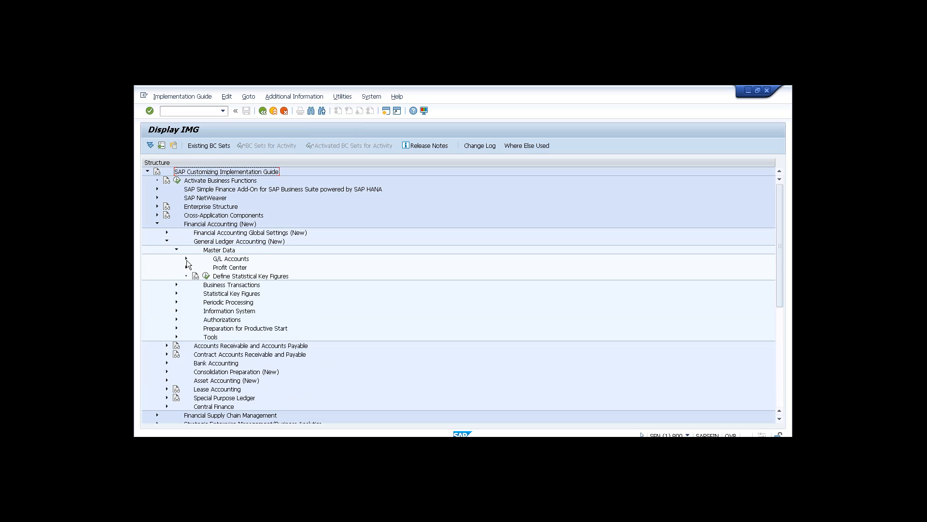
{"action": "left_click", "coordinate": [187, 260]}
{"action": "left_click", "coordinate": [195, 267]}
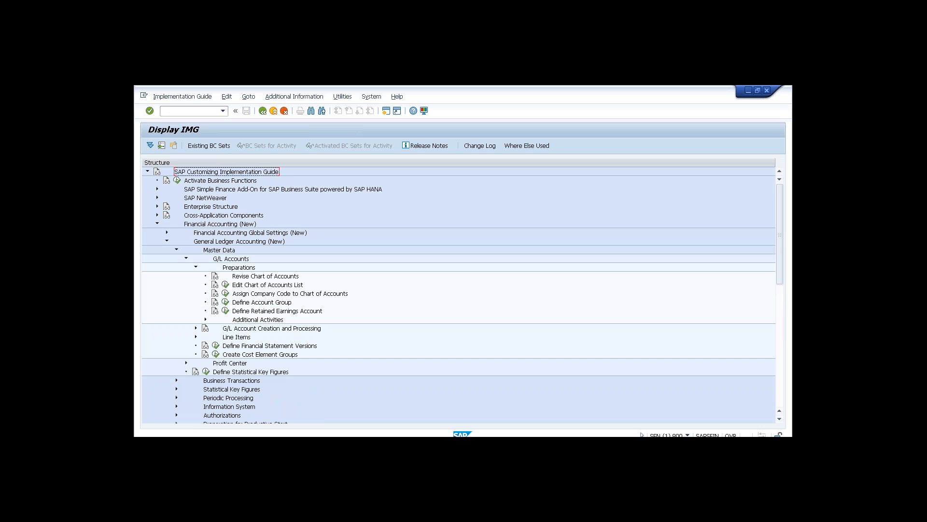
Try Define Account Group and Edit Chart of Accounts List, decline the locked-data prompts, and start a second session.
{"action": "left_click", "coordinate": [225, 302]}
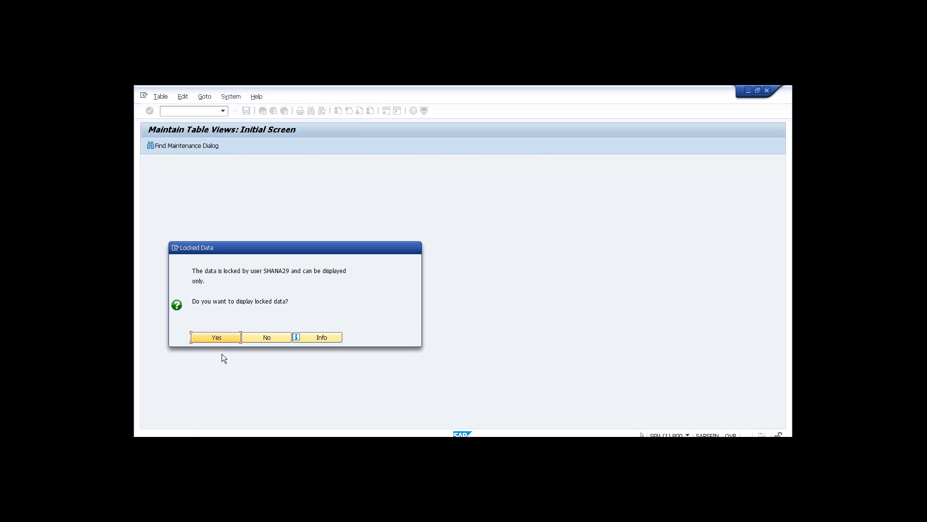
{"action": "left_click", "coordinate": [256, 339]}
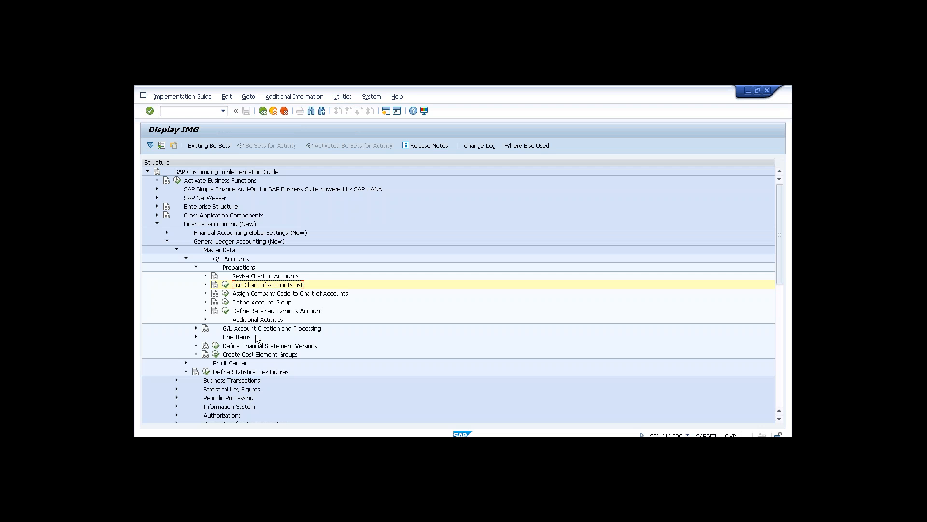
{"action": "left_click", "coordinate": [225, 285]}
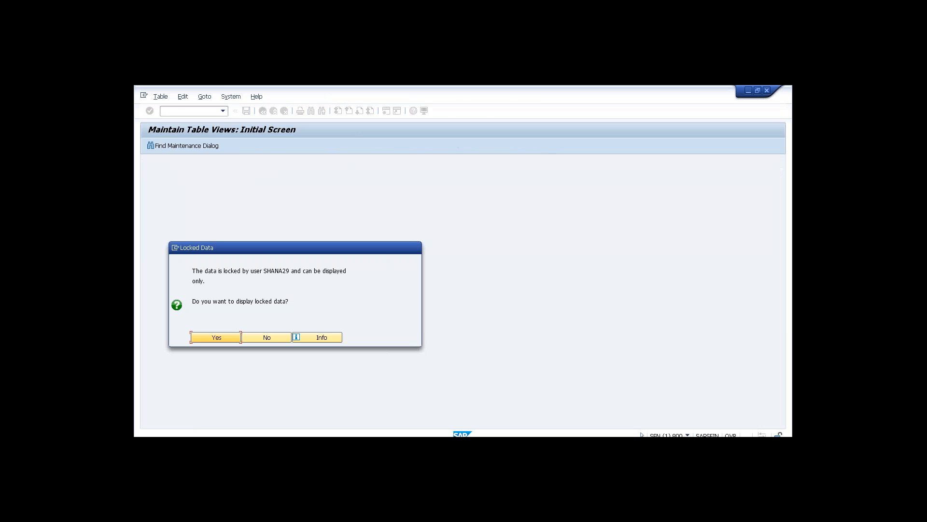
{"action": "left_click", "coordinate": [270, 337]}
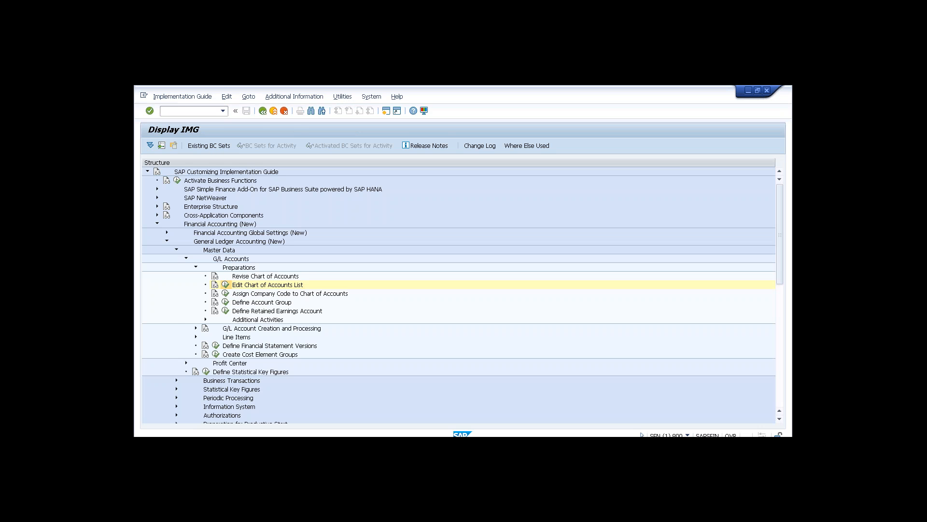
{"action": "left_click", "coordinate": [226, 285]}
{"action": "left_click", "coordinate": [259, 335]}
{"action": "left_click", "coordinate": [385, 110]}
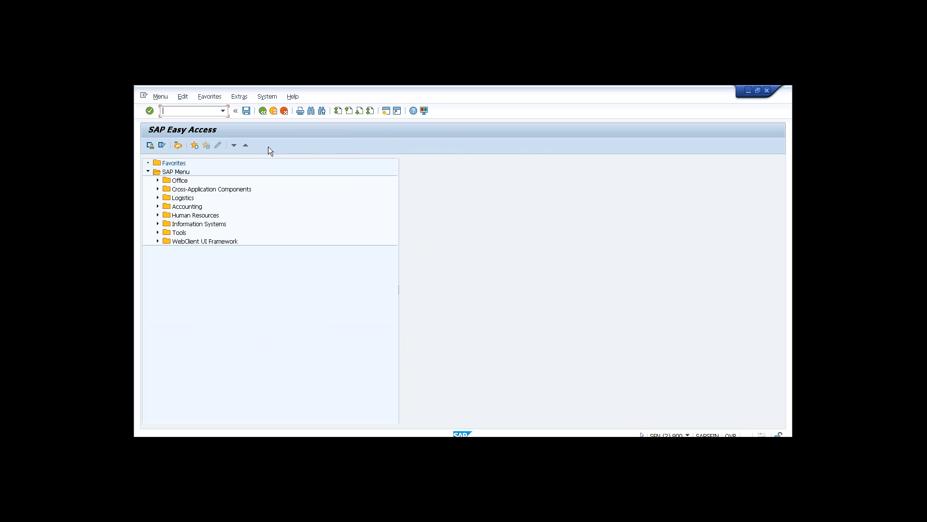
In SM12, list the user's lock entries and delete all nine, including T004 and TKA3A.
{"action": "type", "text": "sm12"}
{"action": "key", "text": "Return"}
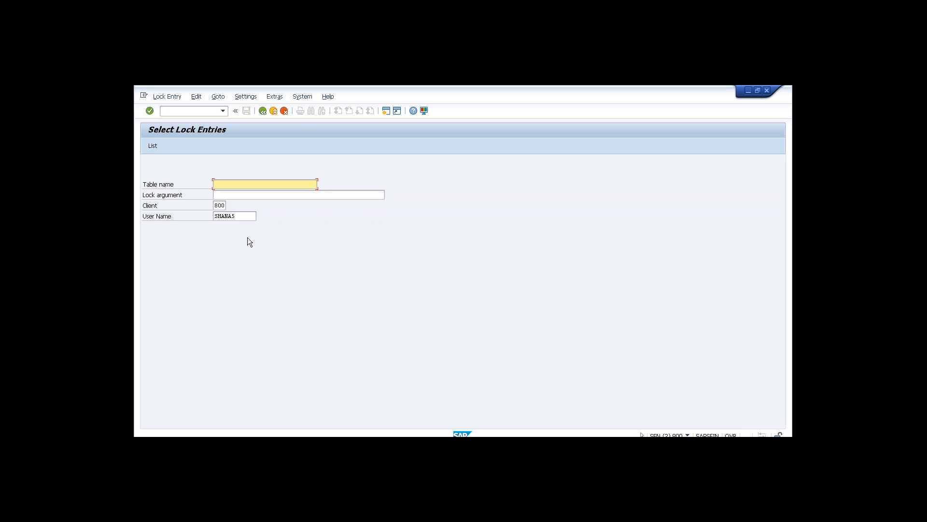
{"action": "left_click", "coordinate": [237, 216]}
{"action": "key", "text": "BackSpace"}
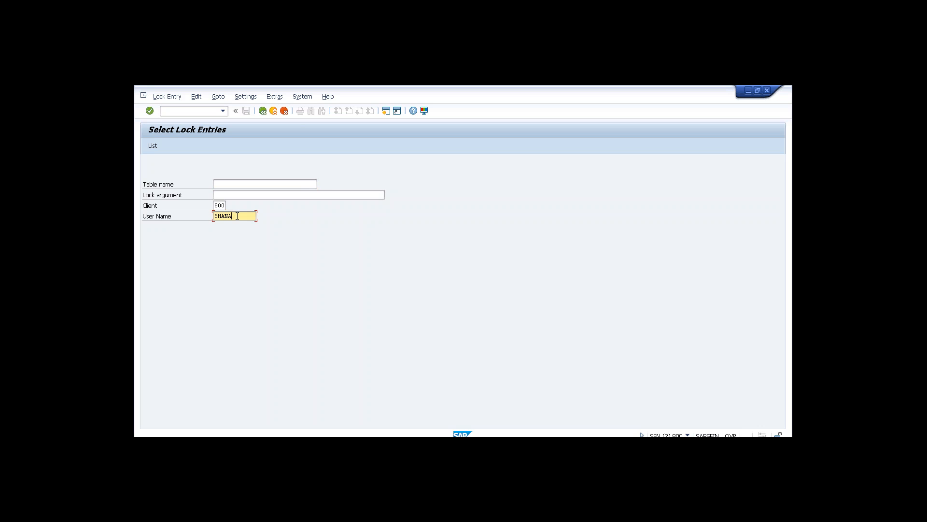
{"action": "type", "text": "25"}
{"action": "left_click", "coordinate": [153, 146]}
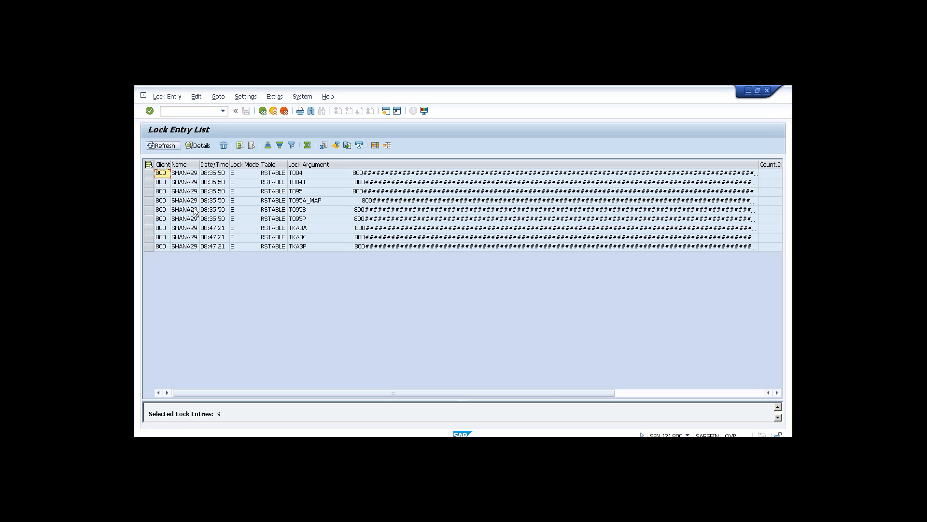
{"action": "left_click_drag", "start_coordinate": [150, 174], "coordinate": [151, 269]}
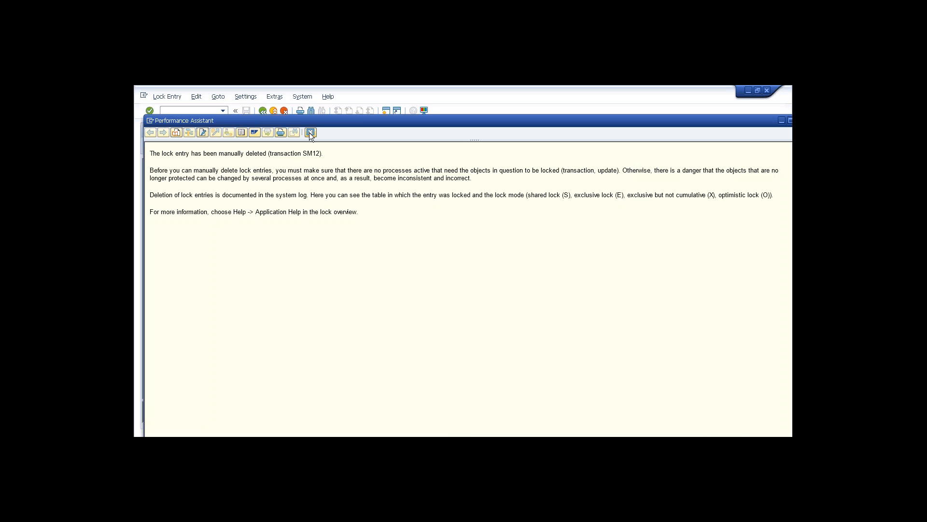
{"action": "left_click", "coordinate": [310, 133]}
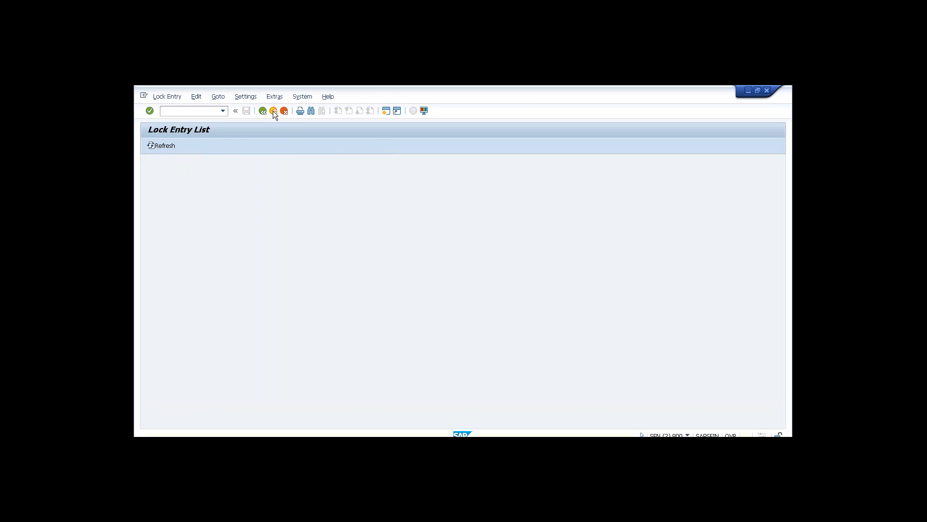
Add chart of accounts T002, 'COA for T002', with English language and 4-digit account length, and save.
{"action": "left_click", "coordinate": [273, 111]}
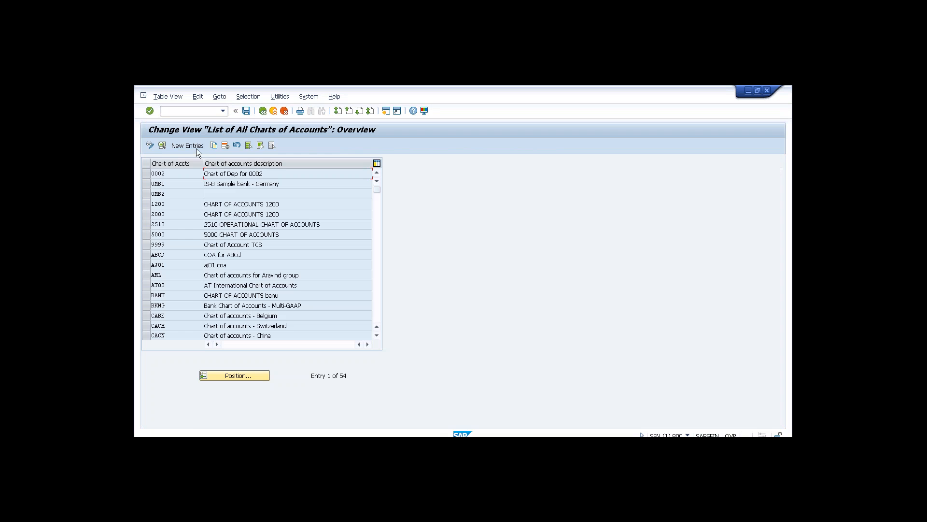
{"action": "left_click", "coordinate": [197, 147]}
{"action": "type", "text": "T002"}
{"action": "key", "text": "Tab"}
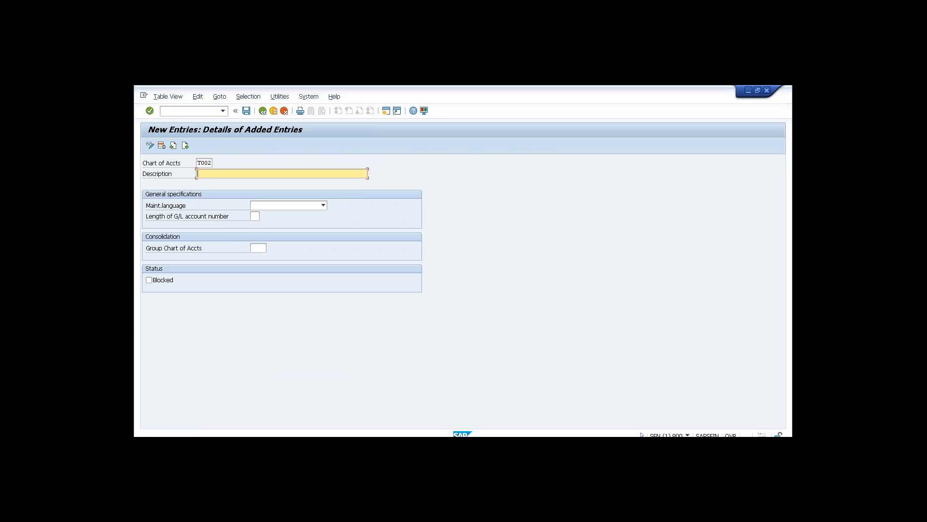
{"action": "type", "text": "COA"}
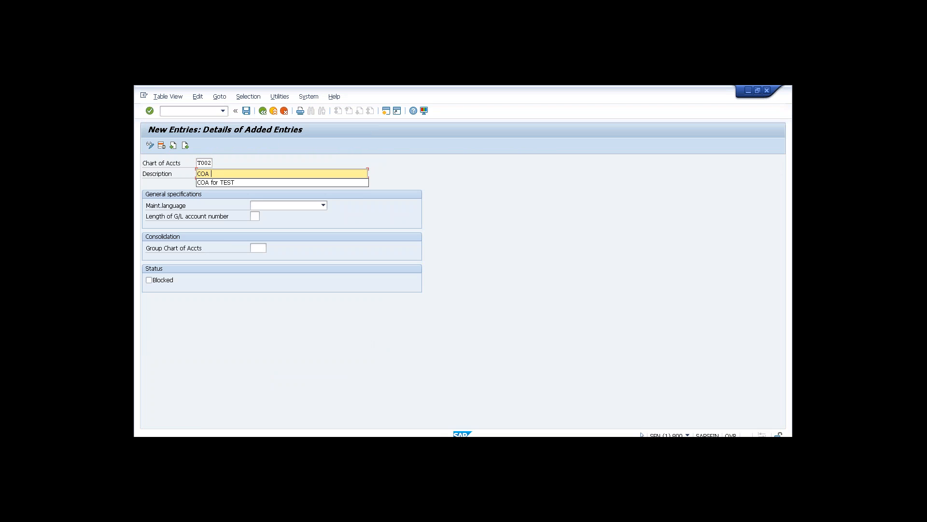
{"action": "type", "text": " for T002"}
{"action": "left_click", "coordinate": [279, 207]}
{"action": "key", "text": "e"}
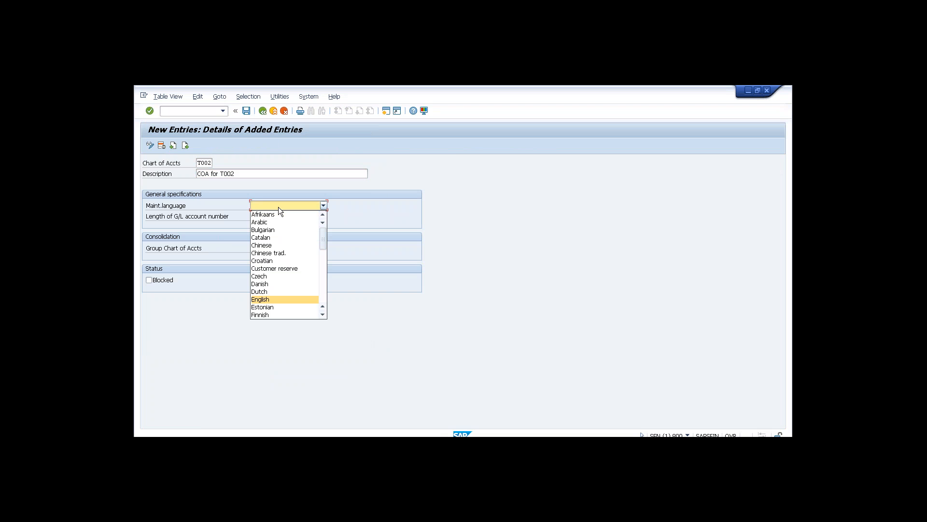
{"action": "left_click", "coordinate": [265, 300]}
{"action": "left_click", "coordinate": [254, 216]}
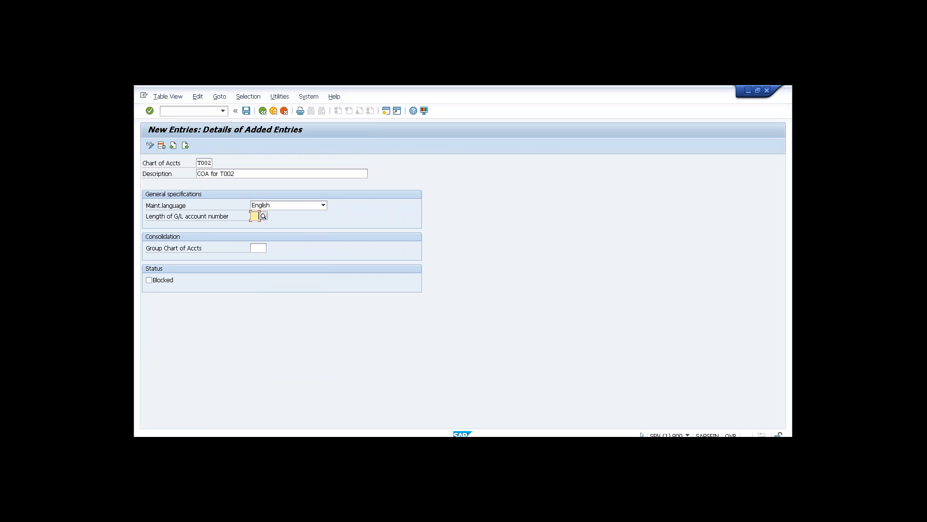
{"action": "type", "text": "4"}
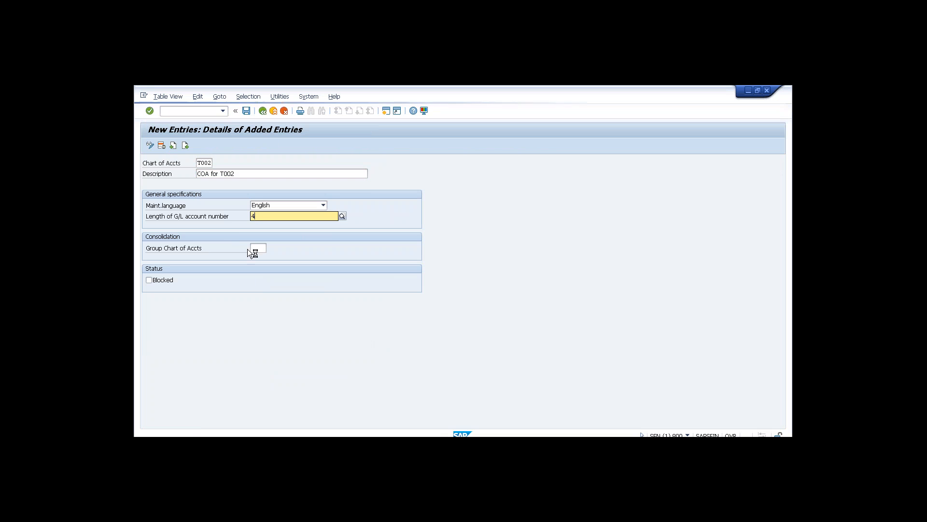
{"action": "key", "text": "ctrl+s"}
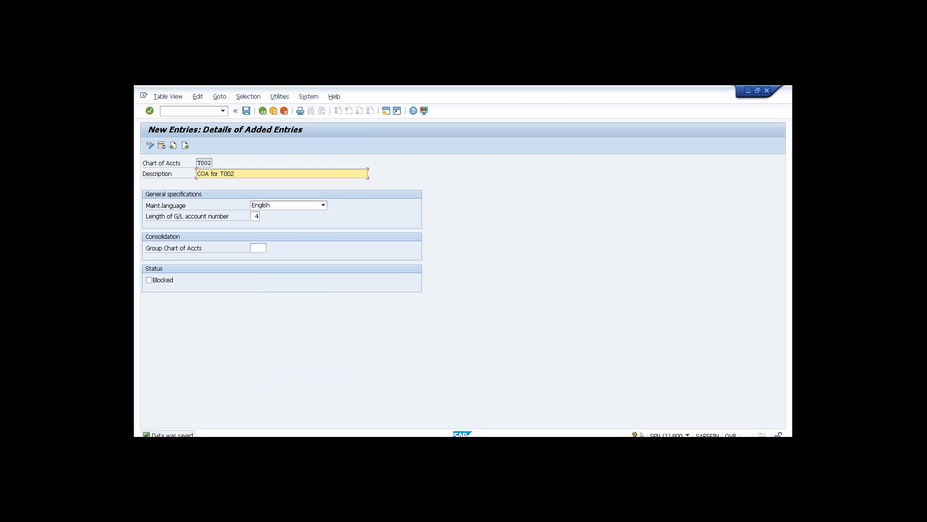
{"action": "left_click", "coordinate": [262, 111]}
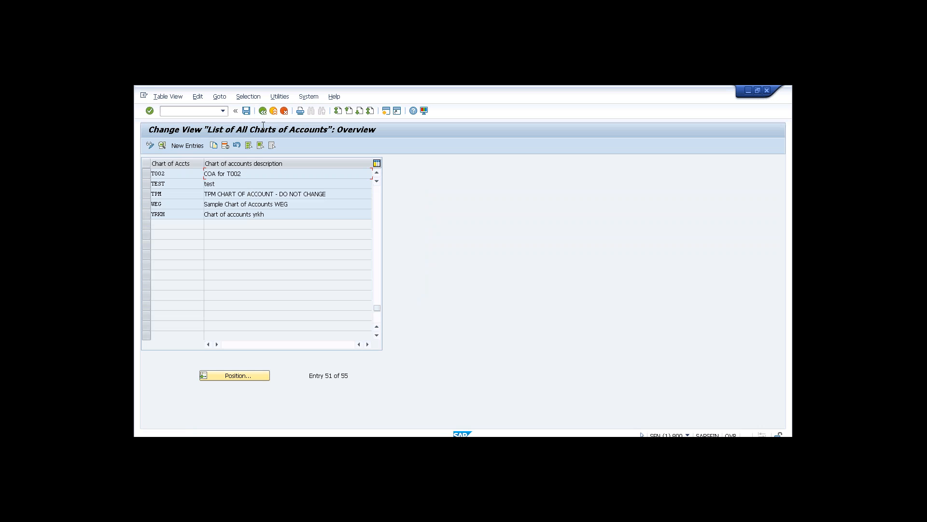
{"action": "left_click", "coordinate": [263, 111]}
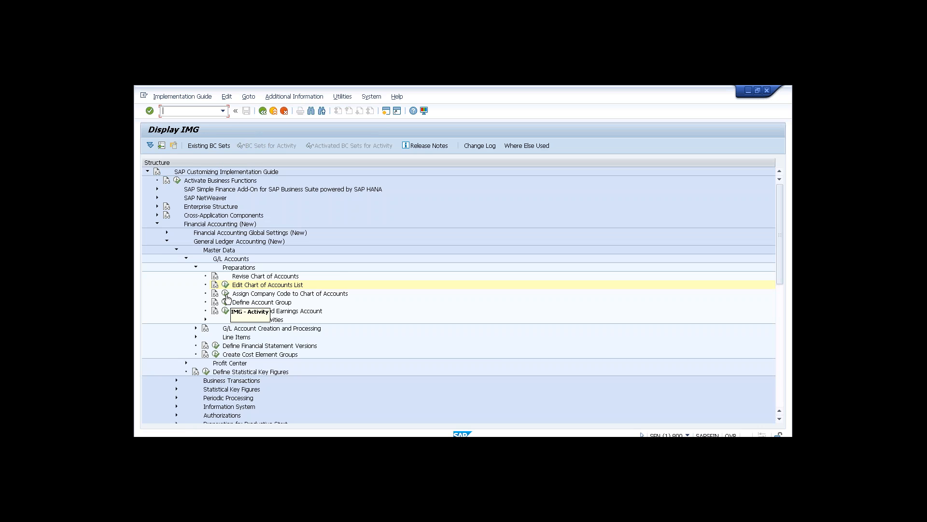
Position the company code list to T002 and enter T002 as its chart of accounts.
{"action": "left_click", "coordinate": [240, 376]}
{"action": "type", "text": "T002"}
{"action": "key", "text": "Return"}
{"action": "left_click", "coordinate": [361, 174]}
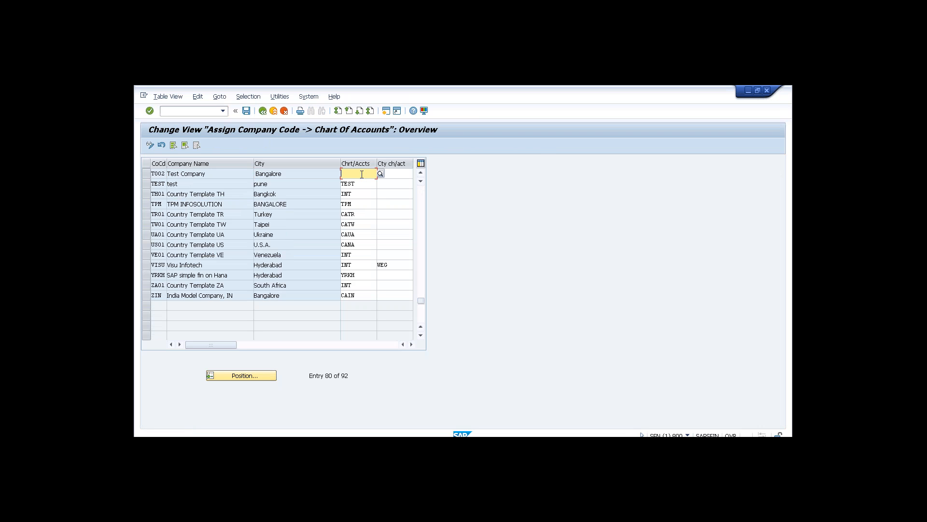
{"action": "type", "text": "T002"}
Save the T002 chart assignment and go to the G/L account groups overview.
{"action": "left_click", "coordinate": [247, 110]}
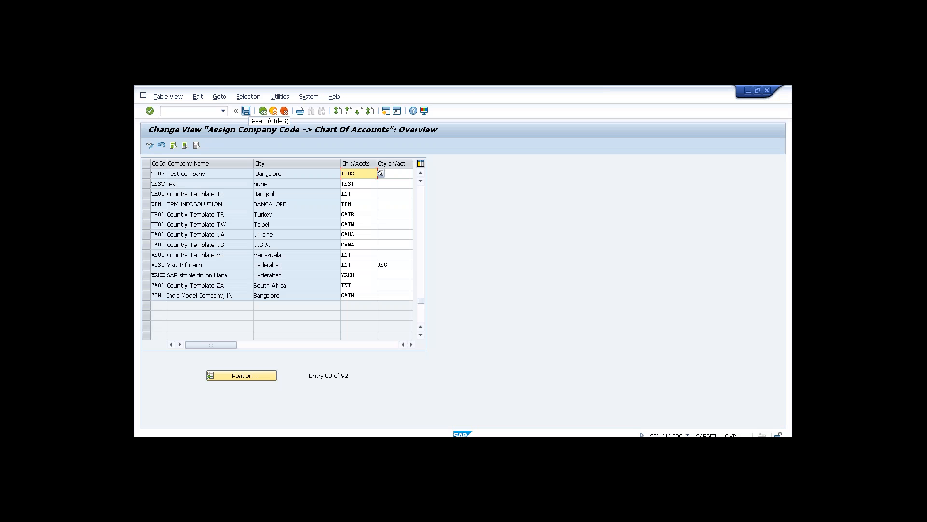
{"action": "left_click", "coordinate": [246, 111]}
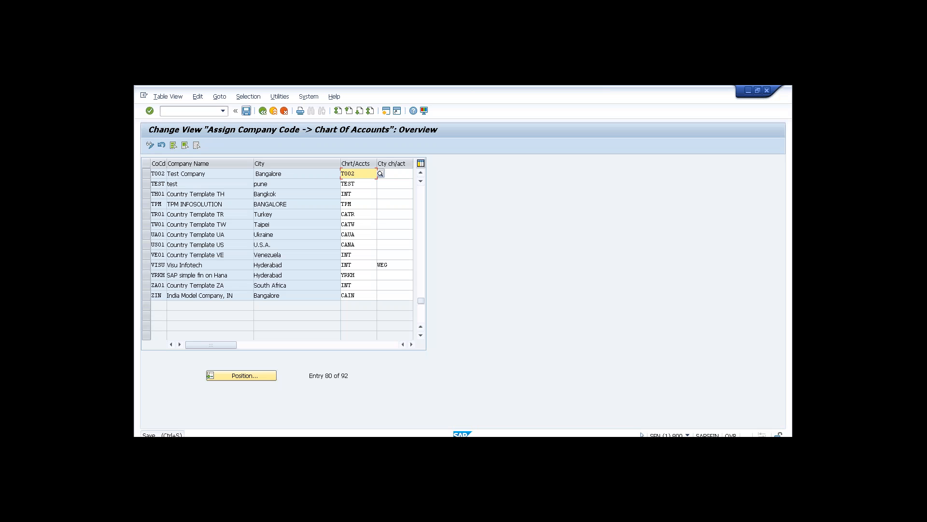
{"action": "left_click", "coordinate": [262, 111]}
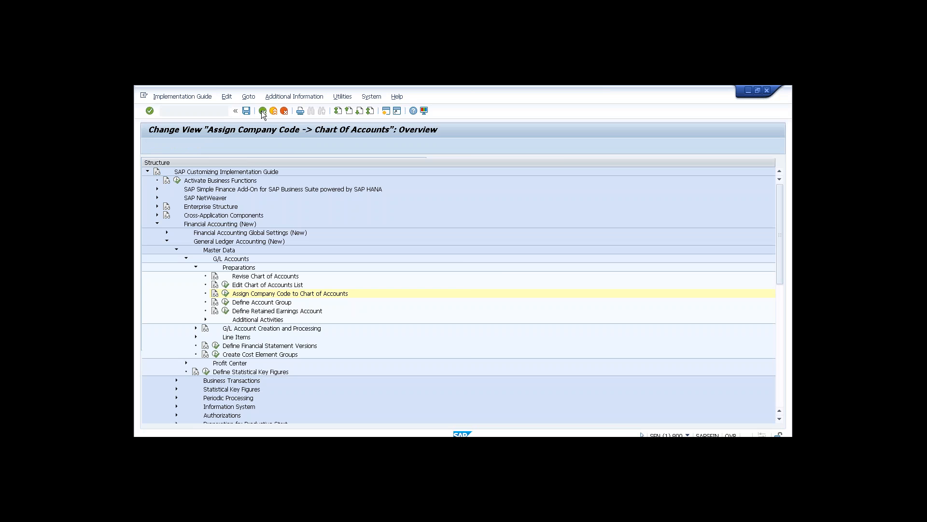
{"action": "left_click", "coordinate": [226, 302]}
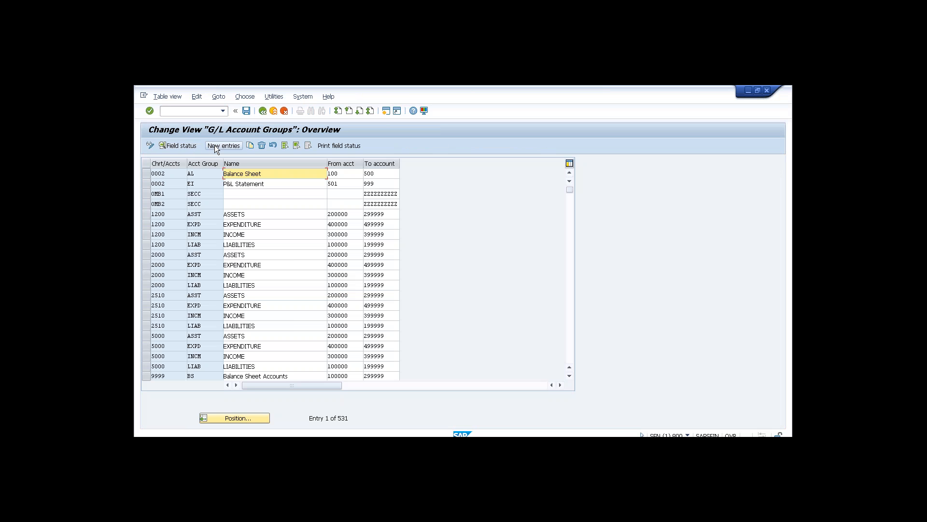
Add account group EXPE 'EXPENSES' for chart t002 covering accounts 4000 to 4999.
{"action": "left_click", "coordinate": [216, 146]}
{"action": "type", "text": "t002"}
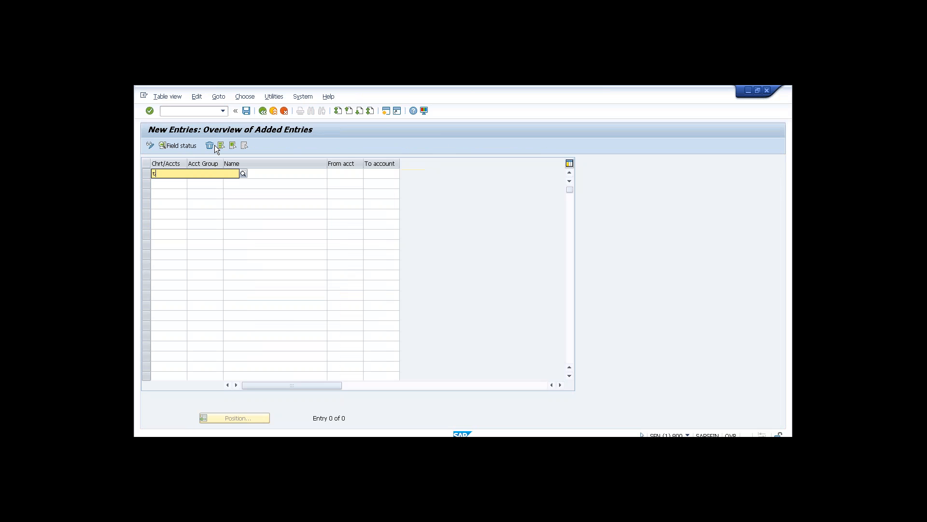
{"action": "key", "text": "Tab"}
{"action": "key", "text": "Down"}
{"action": "key", "text": "Tab"}
{"action": "key", "text": "Down"}
{"action": "key", "text": "Tab"}
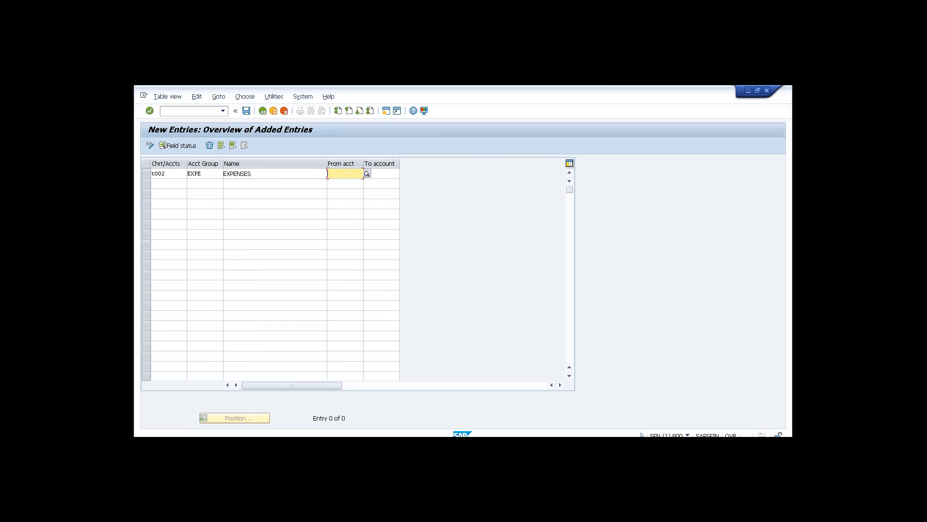
{"action": "type", "text": "4000"}
{"action": "key", "text": "Tab"}
{"action": "type", "text": "4999"}
{"action": "key", "text": "BackSpace"}
{"action": "key", "text": "Return"}
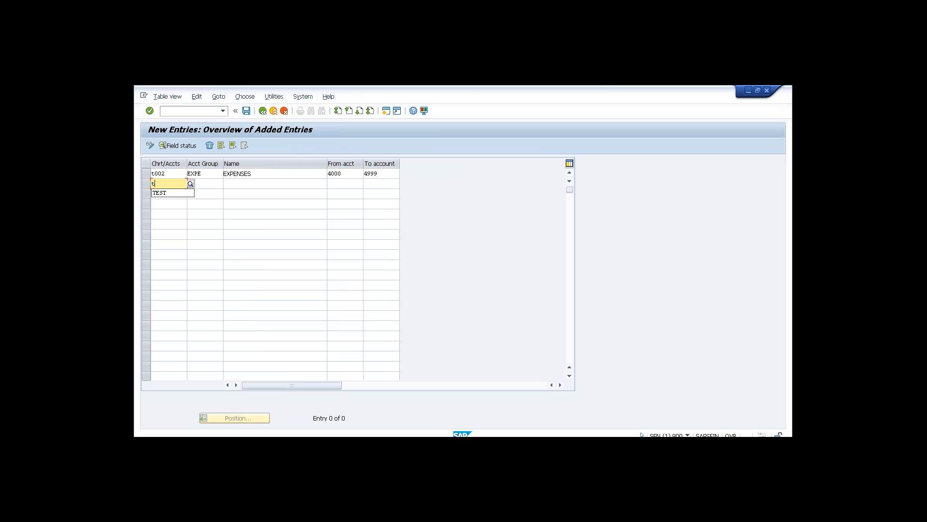
Add account group LAI 'LIABILITIES' for chart t002 covering accounts 1000 to 1999.
{"action": "type", "text": "t002"}
{"action": "key", "text": "Tab"}
{"action": "type", "text": "LAI"}
{"action": "key", "text": "Tab"}
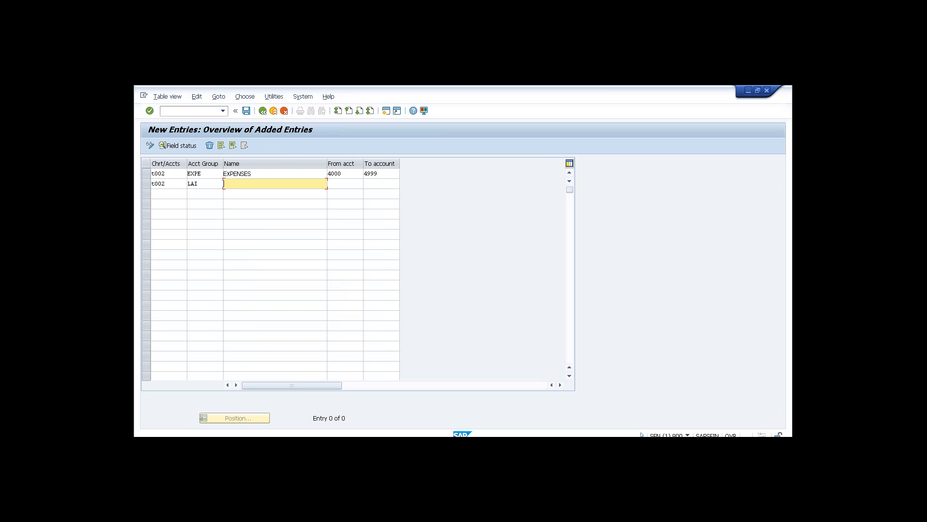
{"action": "type", "text": "LIABILITIES"}
{"action": "key", "text": "Tab"}
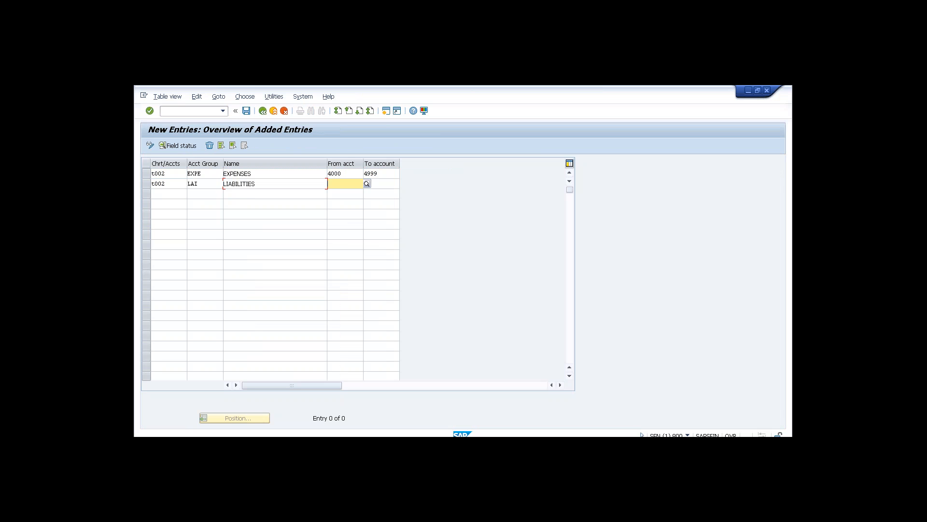
{"action": "type", "text": "1000"}
{"action": "key", "text": "Tab"}
{"action": "type", "text": "1999"}
{"action": "key", "text": "Tab"}
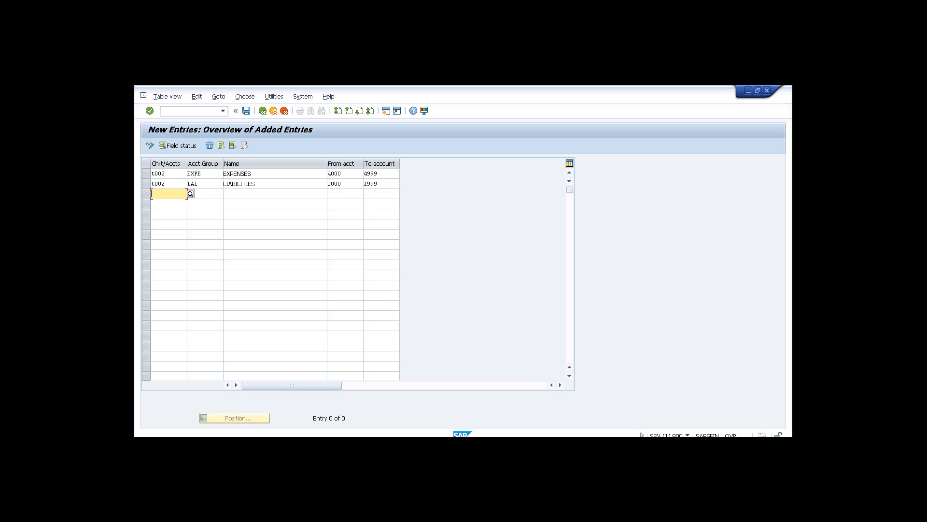
Add account group REV 'REVENUES' for chart t002 covering accounts 3000 to 3999.
{"action": "type", "text": "t002"}
{"action": "key", "text": "Tab"}
{"action": "key", "text": "Down"}
{"action": "key", "text": "Down"}
{"action": "key", "text": "Tab"}
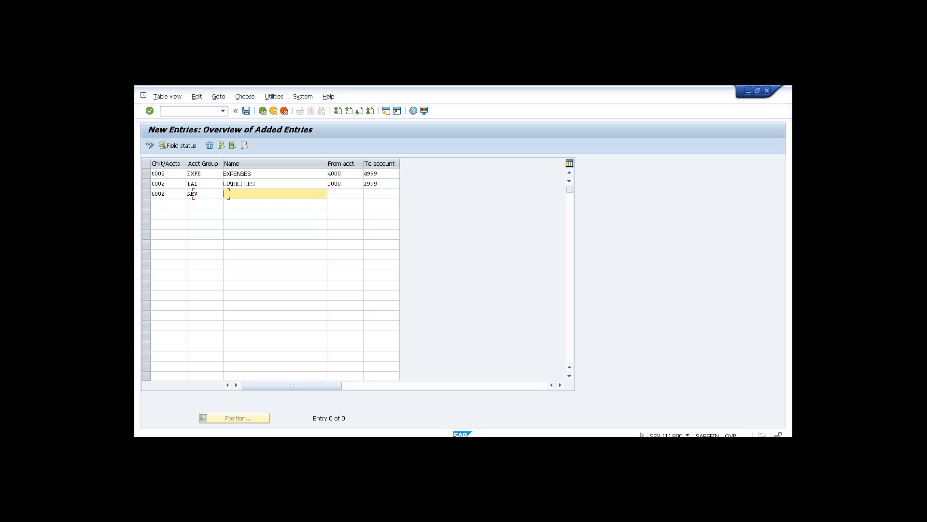
{"action": "key", "text": "Down"}
{"action": "key", "text": "Down"}
{"action": "key", "text": "Tab"}
{"action": "key", "text": "Down"}
{"action": "key", "text": "Down"}
{"action": "key", "text": "Tab"}
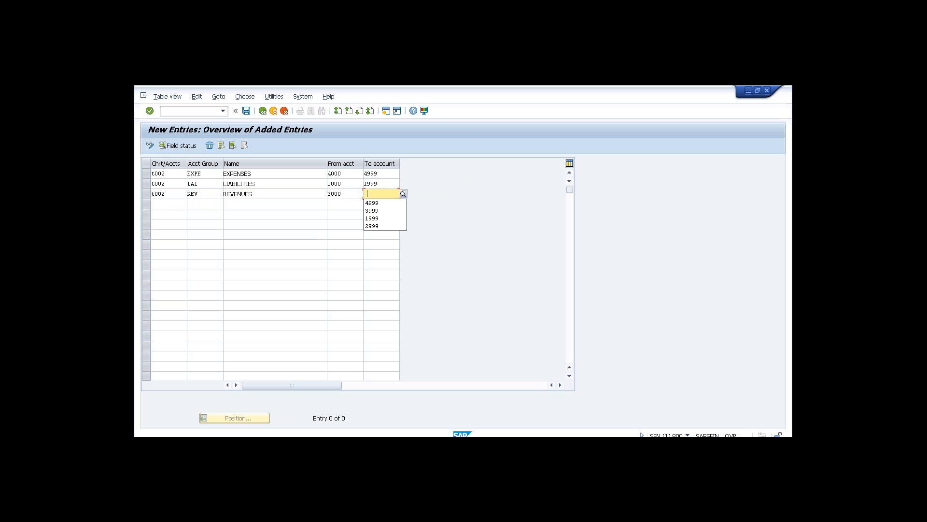
{"action": "key", "text": "Down"}
{"action": "key", "text": "Down"}
{"action": "key", "text": "Return"}
{"action": "key", "text": "Tab"}
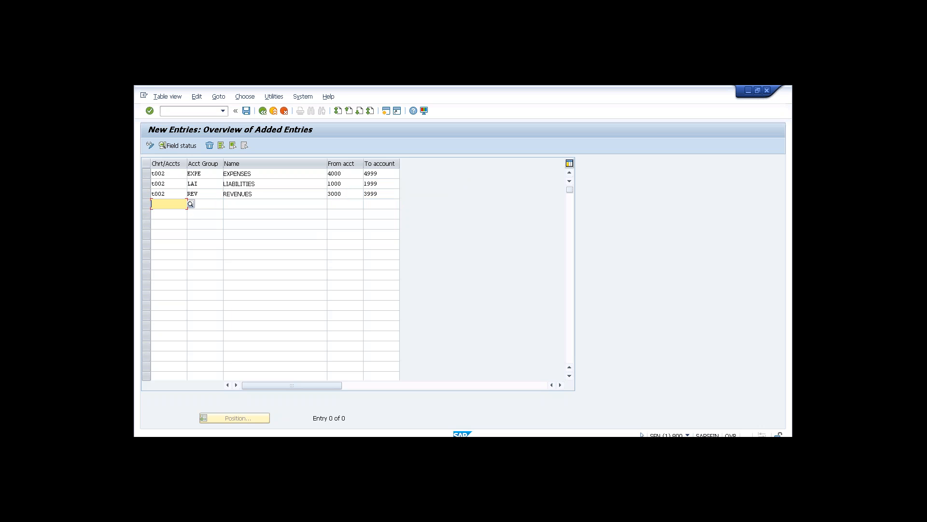
{"action": "type", "text": "t"}
Start a T002 row with account group ASS named aSSETS from input history.
{"action": "type", "text": "002"}
{"action": "key", "text": "Tab"}
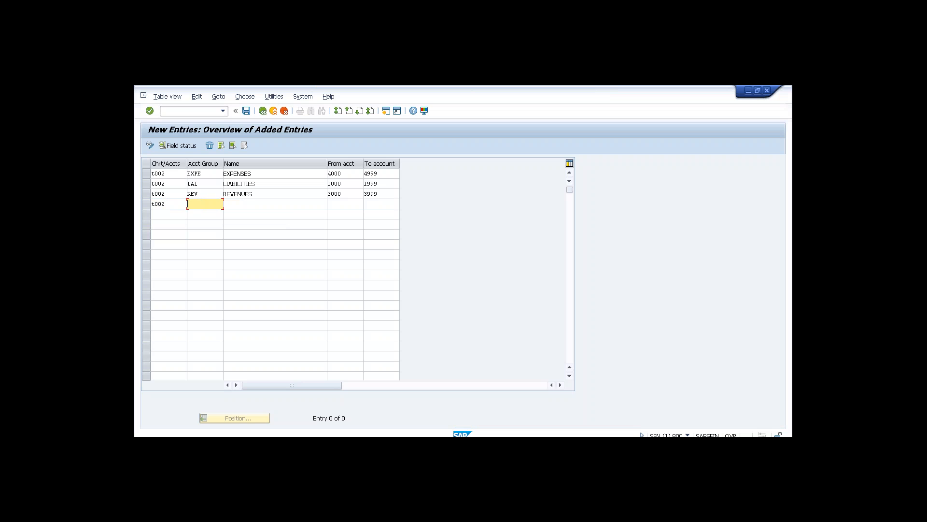
{"action": "key", "text": "Down"}
{"action": "key", "text": "Down"}
{"action": "key", "text": "Down"}
{"action": "key", "text": "Down"}
{"action": "key", "text": "Return"}
{"action": "key", "text": "Tab"}
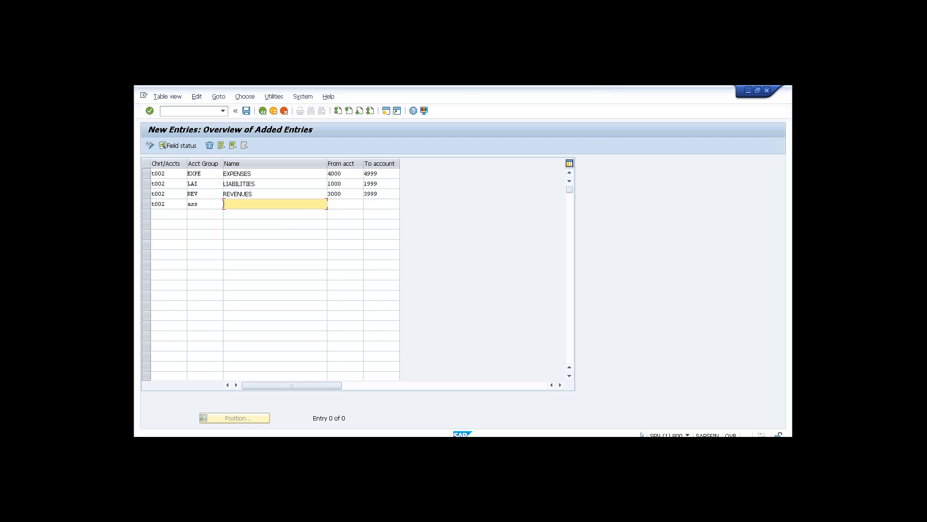
{"action": "key", "text": "Down"}
{"action": "key", "text": "Down"}
{"action": "key", "text": "Down"}
{"action": "key", "text": "Down"}
{"action": "key", "text": "Return"}
{"action": "key", "text": "Tab"}
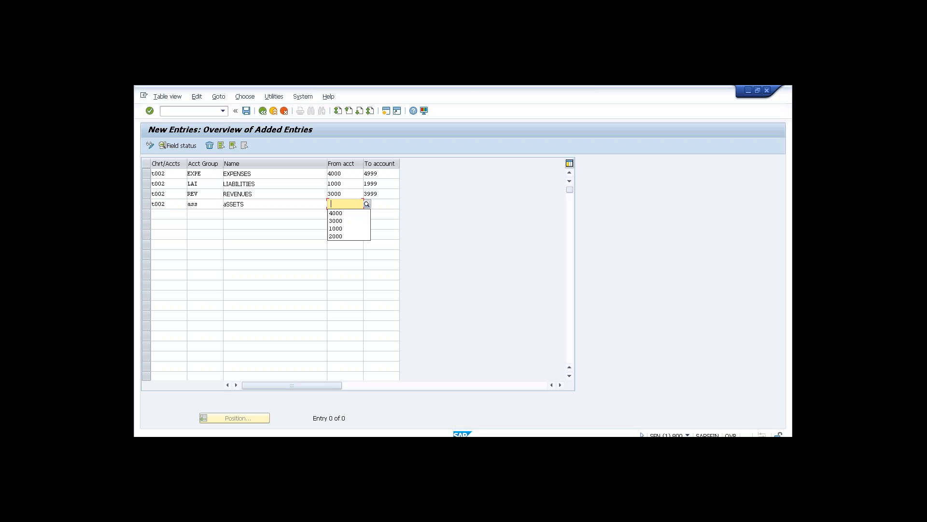
Give ASS the range 2000 to 2999, save the groups, and return to the overview.
{"action": "key", "text": "Down"}
{"action": "key", "text": "Down"}
{"action": "key", "text": "Down"}
{"action": "key", "text": "Down"}
{"action": "key", "text": "Return"}
{"action": "key", "text": "Tab"}
{"action": "key", "text": "Down"}
{"action": "key", "text": "Down"}
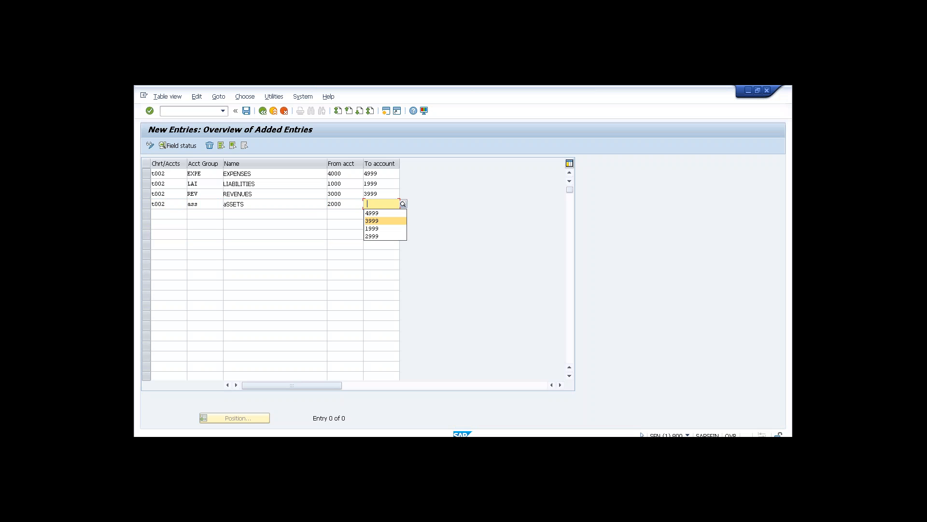
{"action": "key", "text": "Down"}
{"action": "key", "text": "Down"}
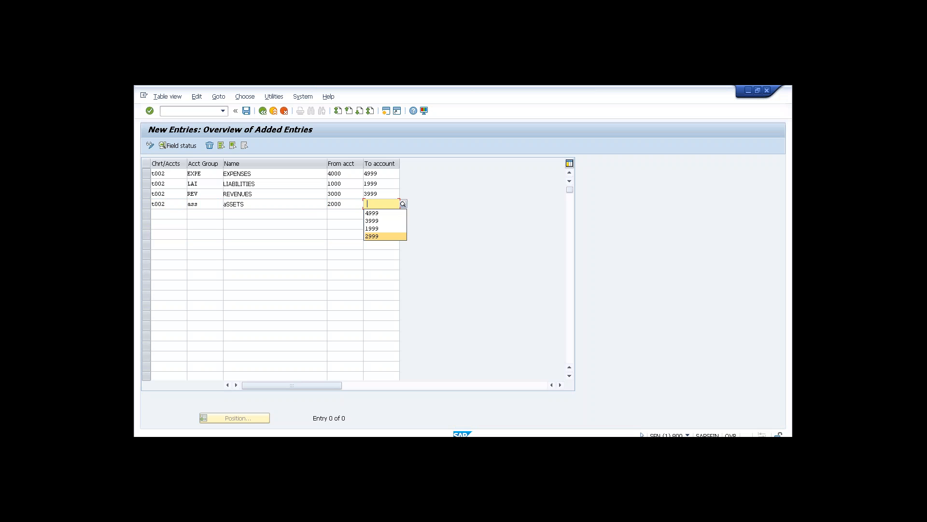
{"action": "key", "text": "Return"}
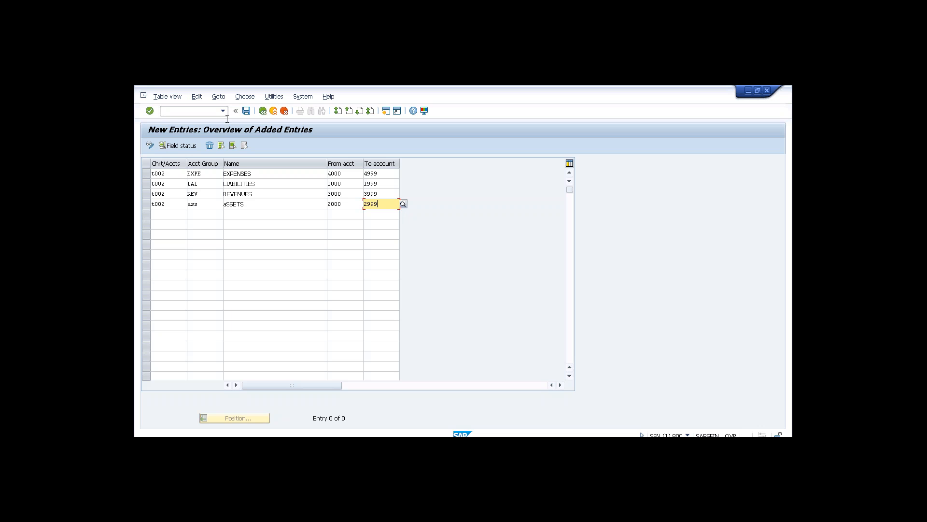
{"action": "left_click", "coordinate": [246, 111]}
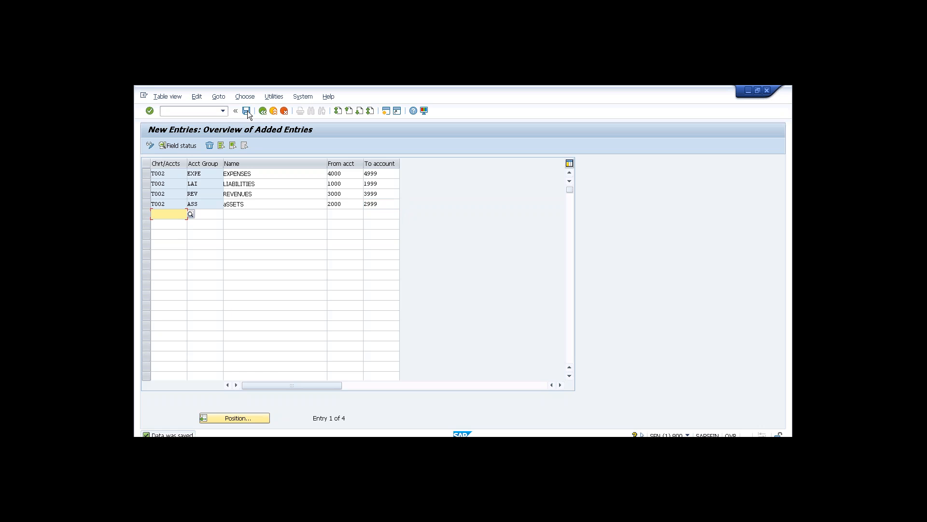
{"action": "left_click", "coordinate": [263, 111]}
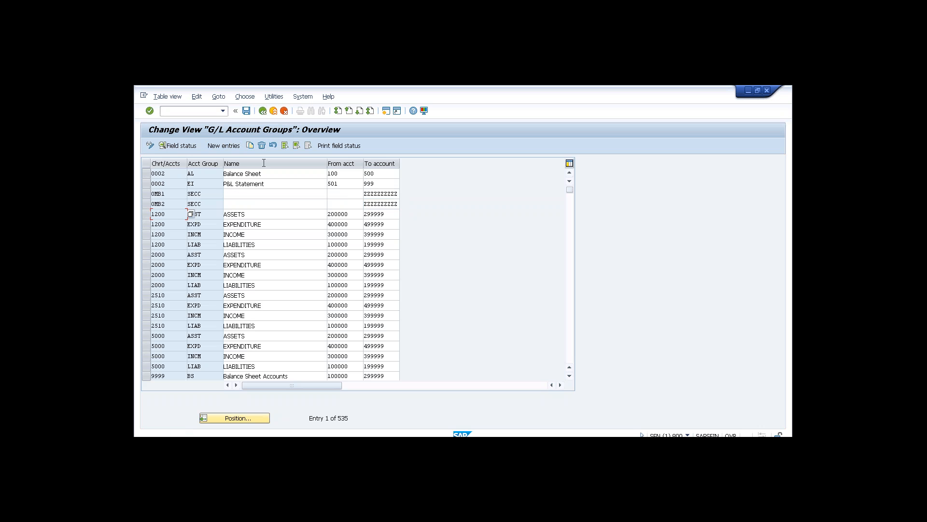
Save P&L statement type X under Define Retained Earnings Account for chart T002.
{"action": "left_click", "coordinate": [263, 111]}
{"action": "double_click", "coordinate": [279, 305]}
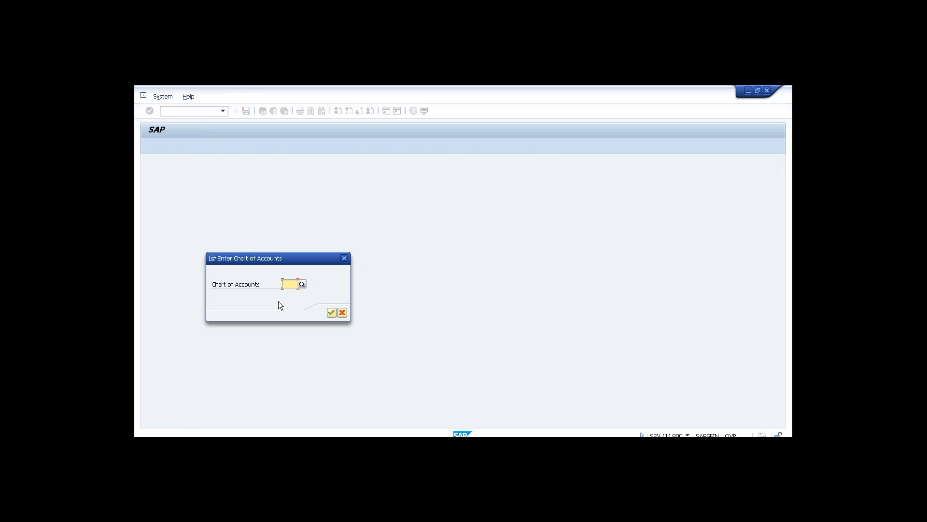
{"action": "type", "text": "t002"}
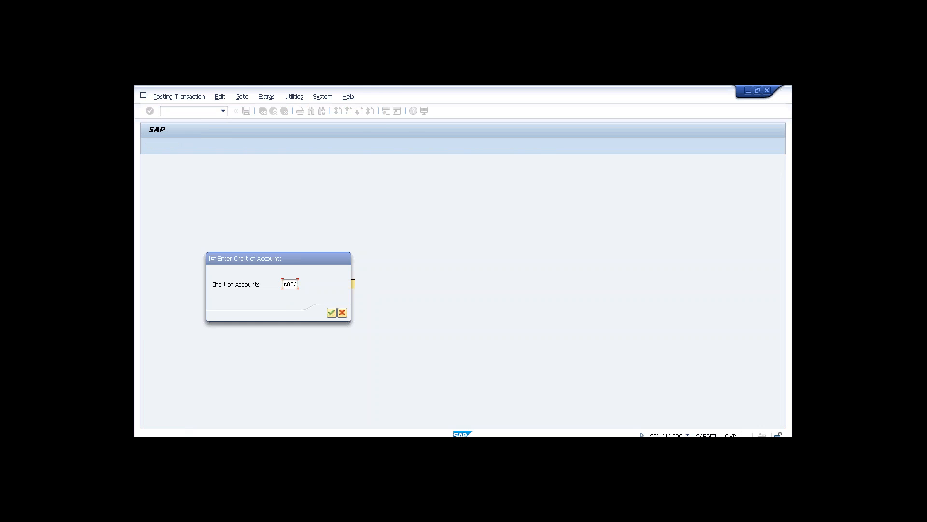
{"action": "key", "text": "Return"}
{"action": "type", "text": "x"}
{"action": "left_click", "coordinate": [249, 111]}
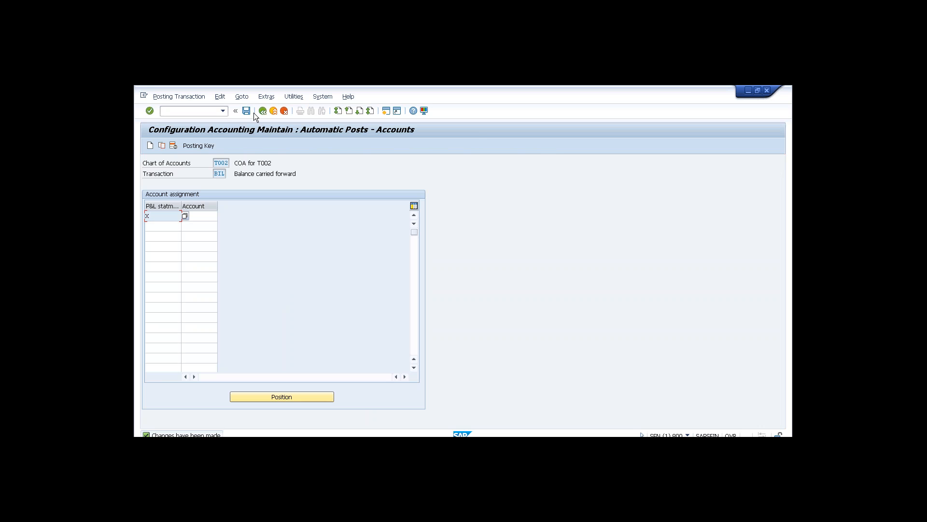
{"action": "left_click", "coordinate": [263, 111]}
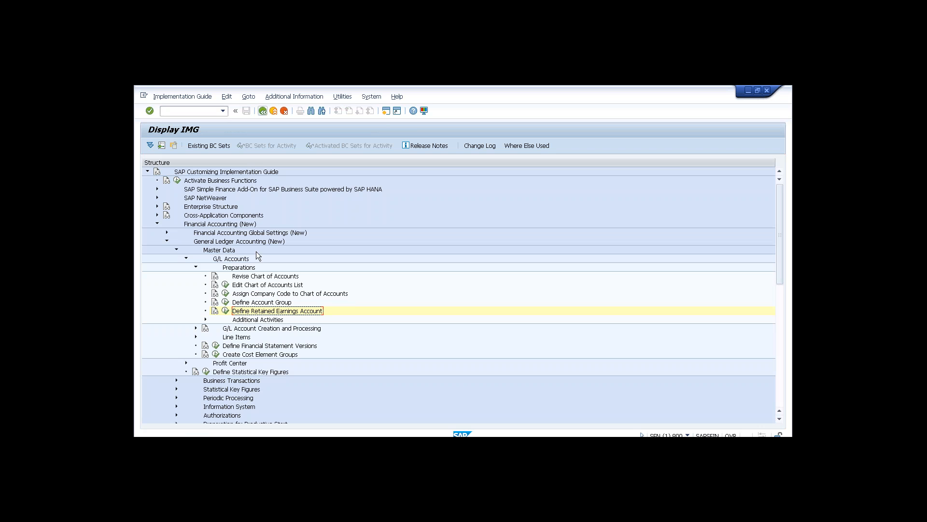
Collapse the G/L branches and open Define Tolerance Groups for Employees under Global Settings > Document.
{"action": "left_click", "coordinate": [196, 268]}
{"action": "left_click", "coordinate": [186, 259]}
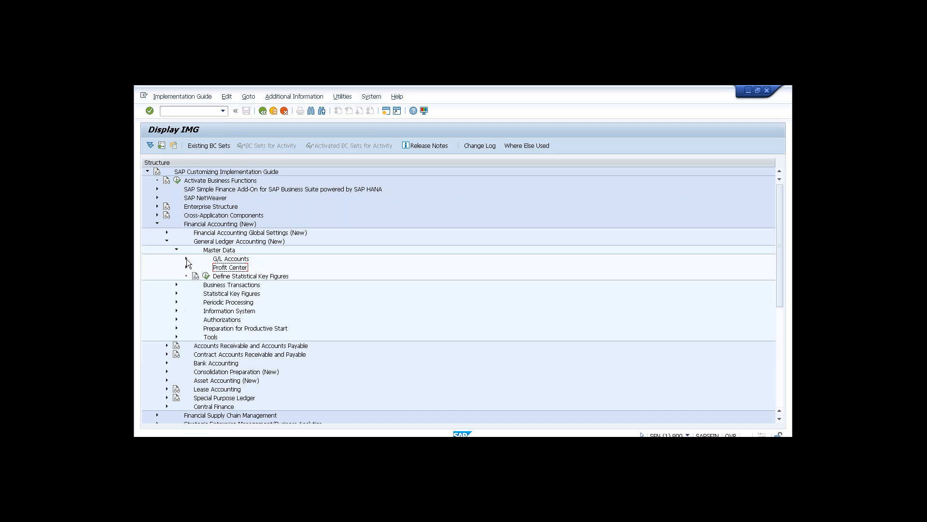
{"action": "left_click", "coordinate": [168, 242]}
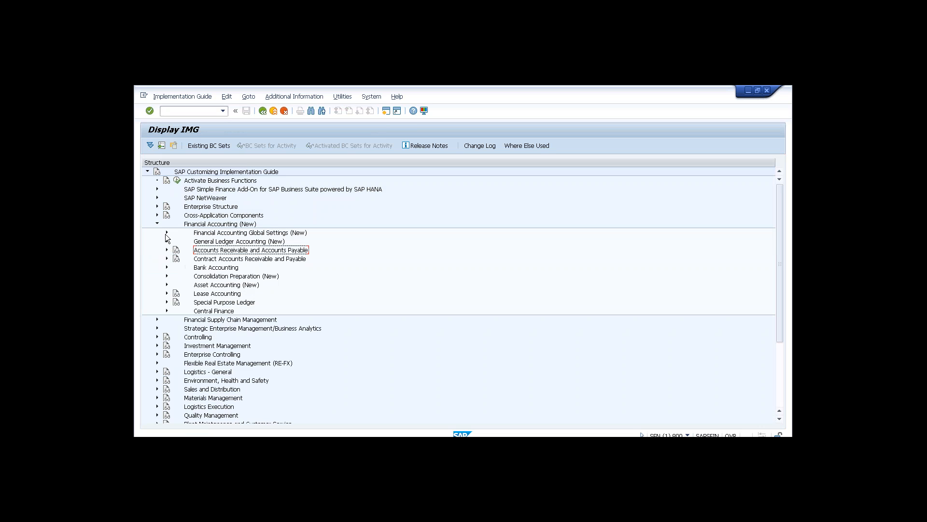
{"action": "left_click", "coordinate": [167, 232]}
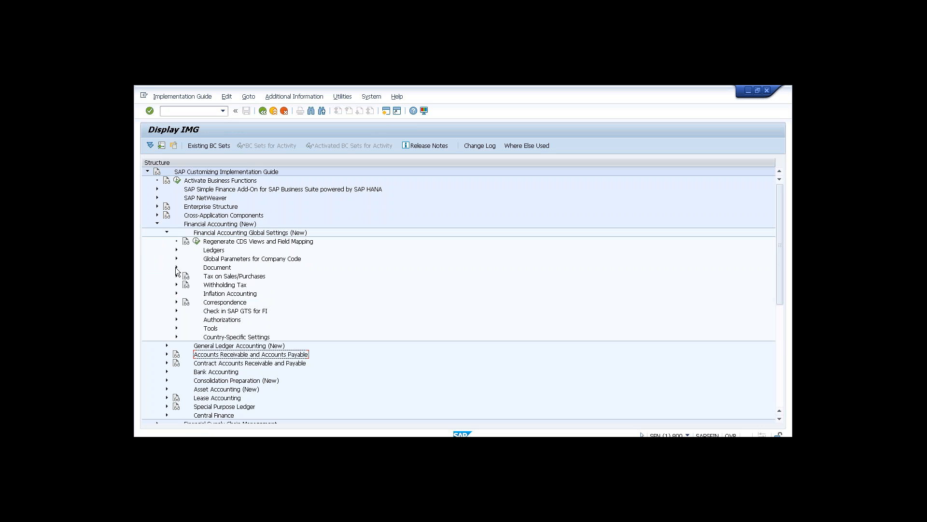
{"action": "left_click", "coordinate": [176, 267]}
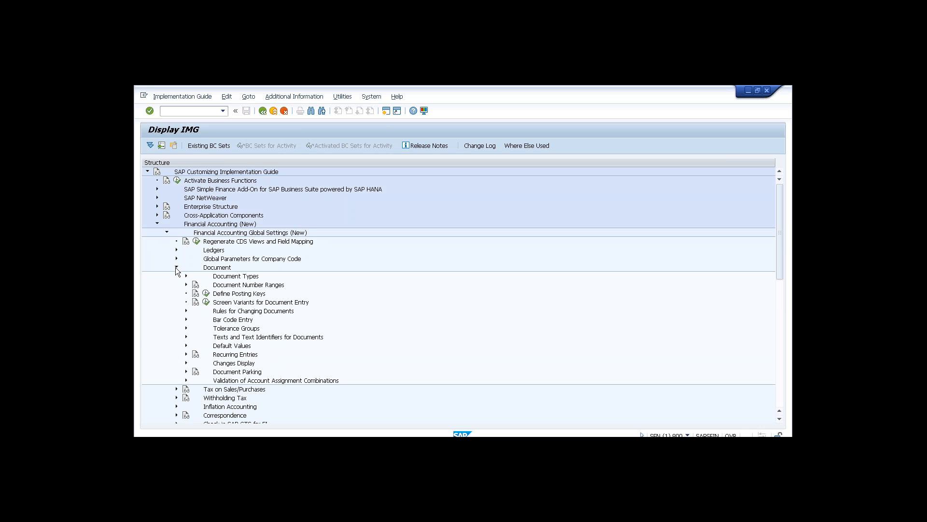
{"action": "left_click", "coordinate": [186, 328]}
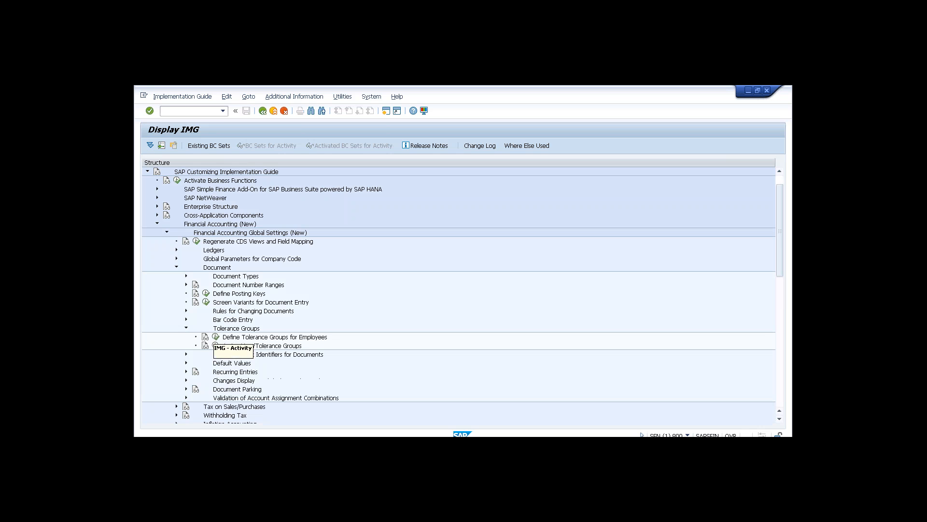
{"action": "left_click", "coordinate": [216, 336]}
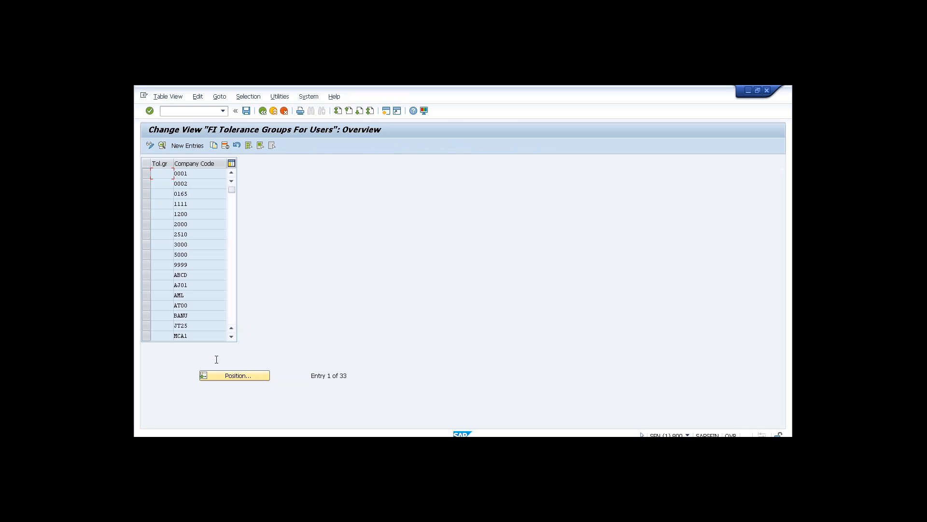
Jump the tolerance groups list to company code T002.
{"action": "left_click", "coordinate": [235, 375]}
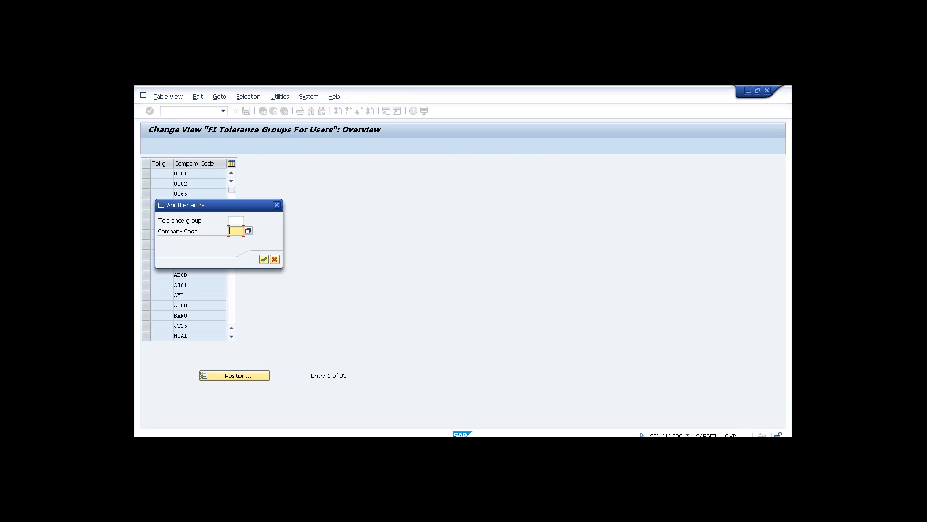
{"action": "type", "text": "t002"}
{"action": "left_click", "coordinate": [263, 260]}
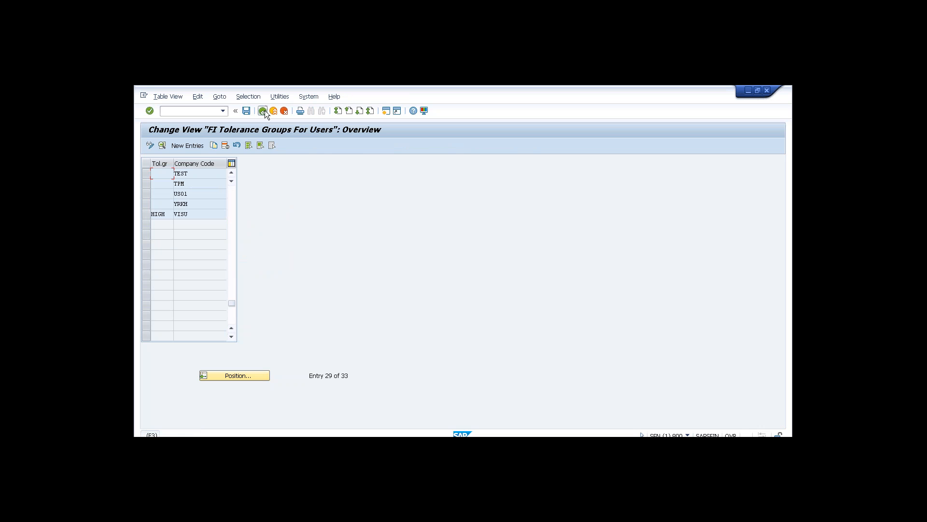
Leave the tolerance groups table for Display IMG and focus the command field.
{"action": "left_click", "coordinate": [263, 111]}
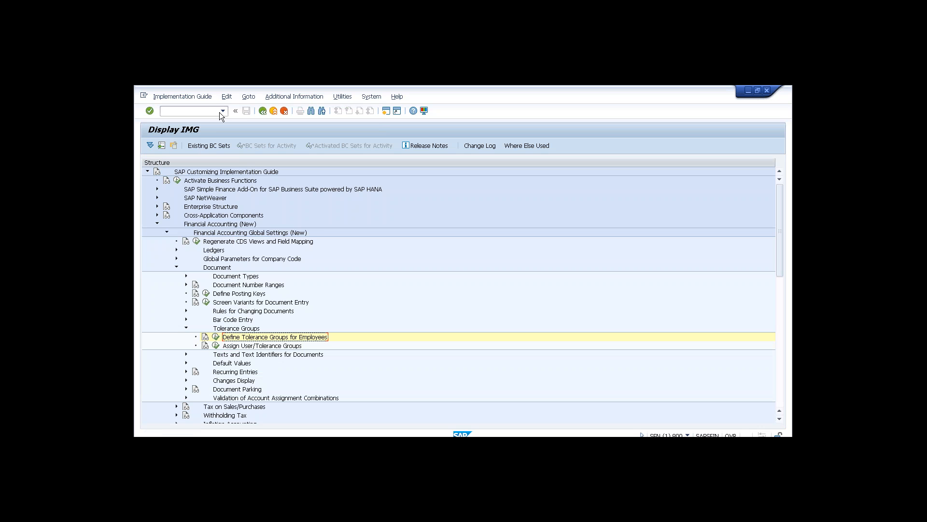
{"action": "left_click", "coordinate": [199, 112]}
{"action": "key", "text": "Return"}
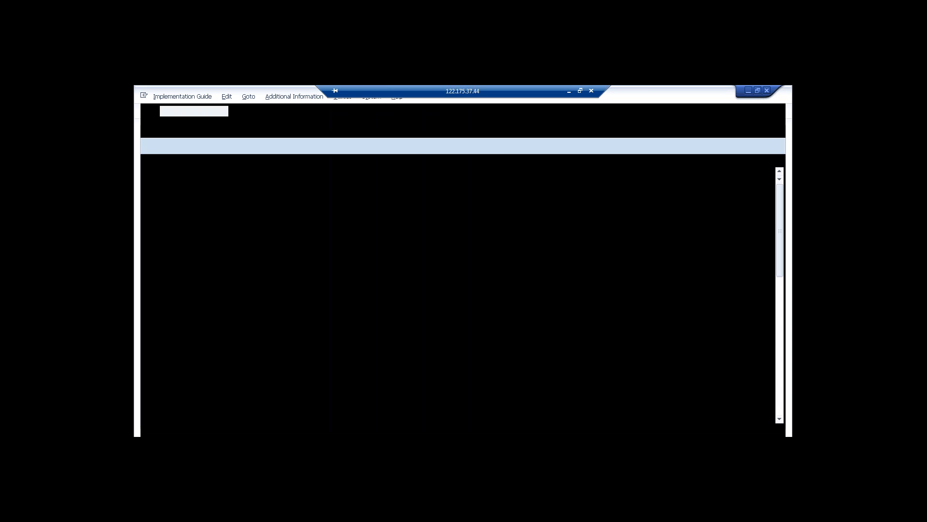
Run FS00 and replace G/L account 3000 with 2000.
{"action": "type", "text": "s00"}
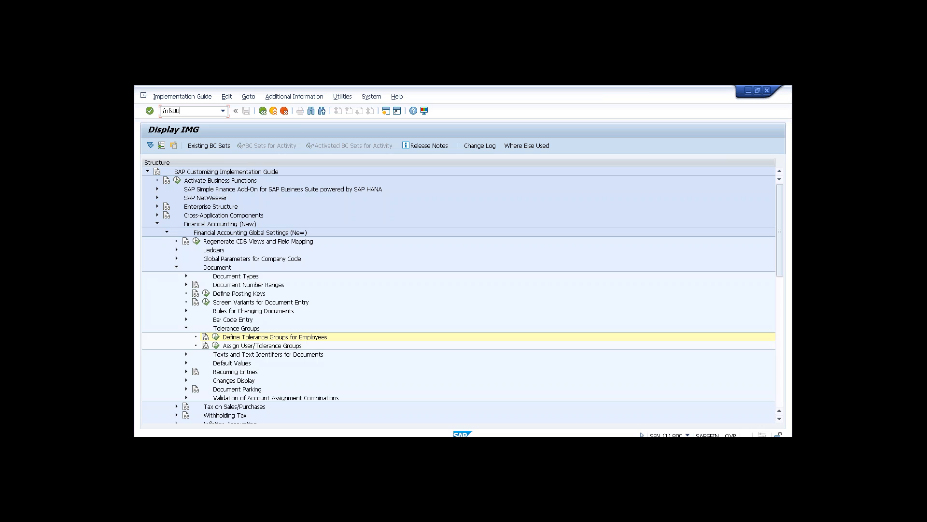
{"action": "key", "text": "Return"}
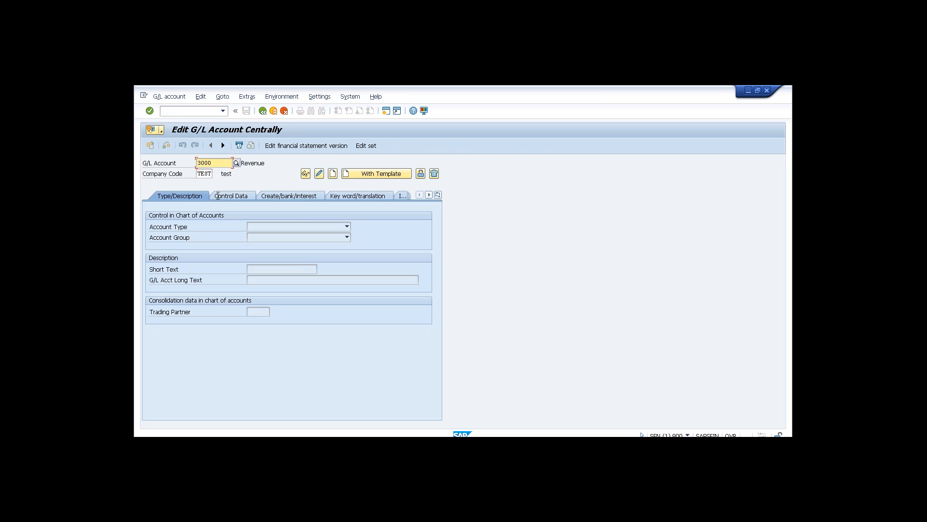
{"action": "left_click_drag", "start_coordinate": [216, 163], "coordinate": [196, 165]}
{"action": "type", "text": "2000"}
{"action": "key", "text": "Return"}
Set company code T002 instead of TEST, start creating the account, and check the Account Type list.
{"action": "left_click_drag", "start_coordinate": [197, 174], "coordinate": [213, 174]}
{"action": "type", "text": "T002"}
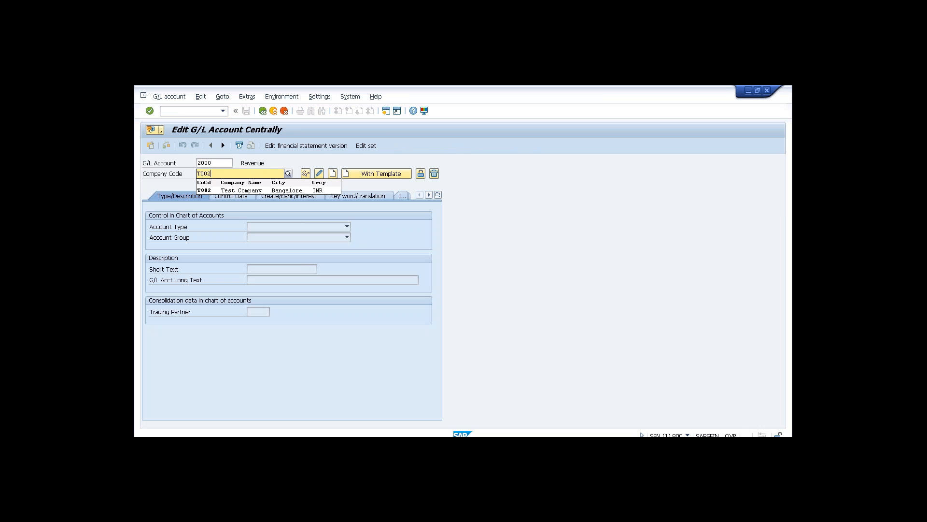
{"action": "key", "text": "Return"}
{"action": "left_click", "coordinate": [333, 173]}
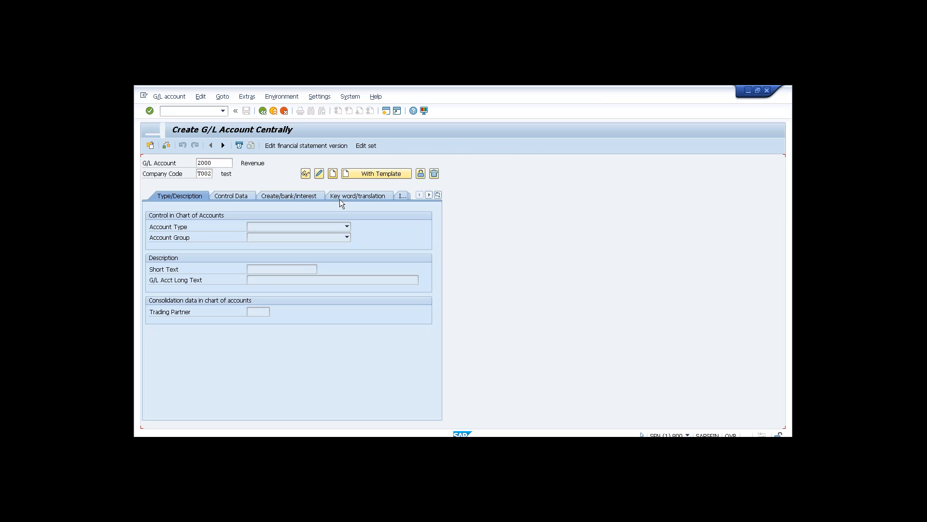
{"action": "left_click", "coordinate": [347, 227]}
{"action": "left_click", "coordinate": [348, 227]}
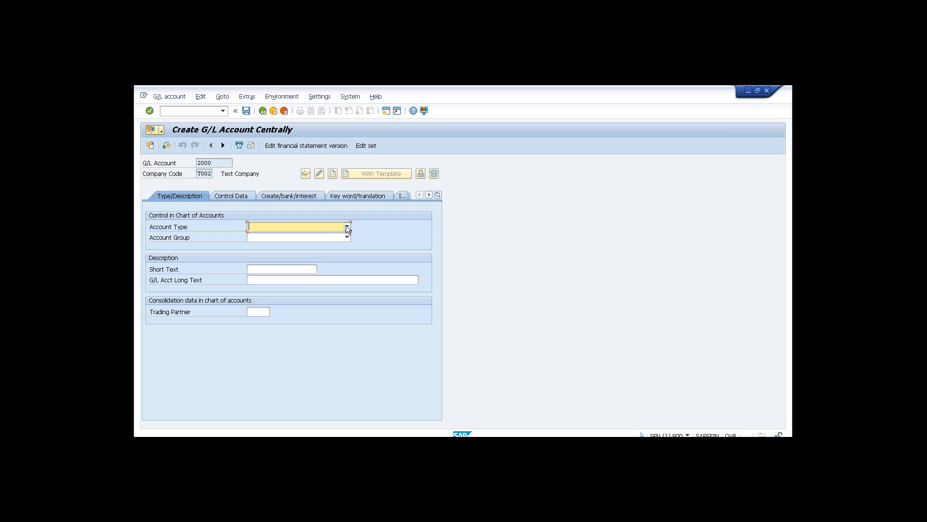
Make account 2000 a Balance Sheet Account in group ASSETS with short text Cash, then view its control data.
{"action": "left_click", "coordinate": [348, 227]}
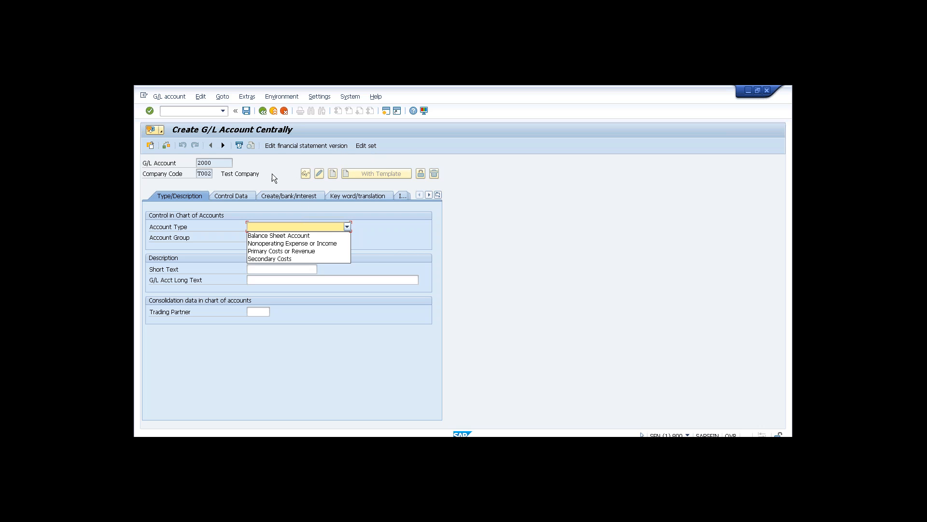
{"action": "left_click", "coordinate": [302, 236]}
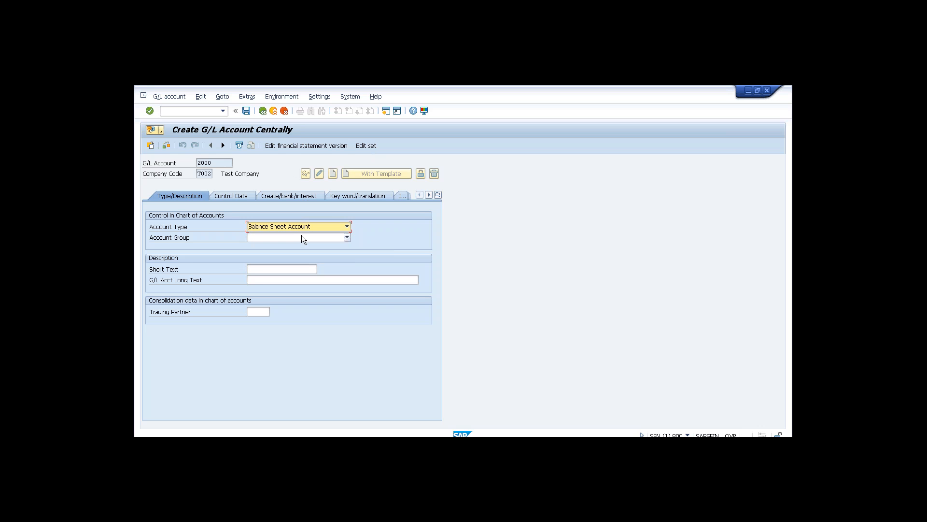
{"action": "left_click", "coordinate": [304, 237]}
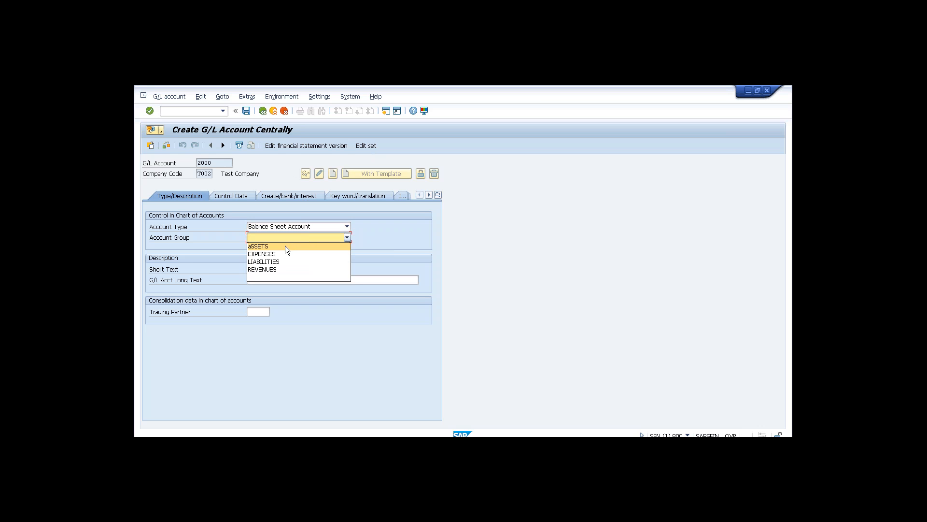
{"action": "left_click", "coordinate": [285, 246]}
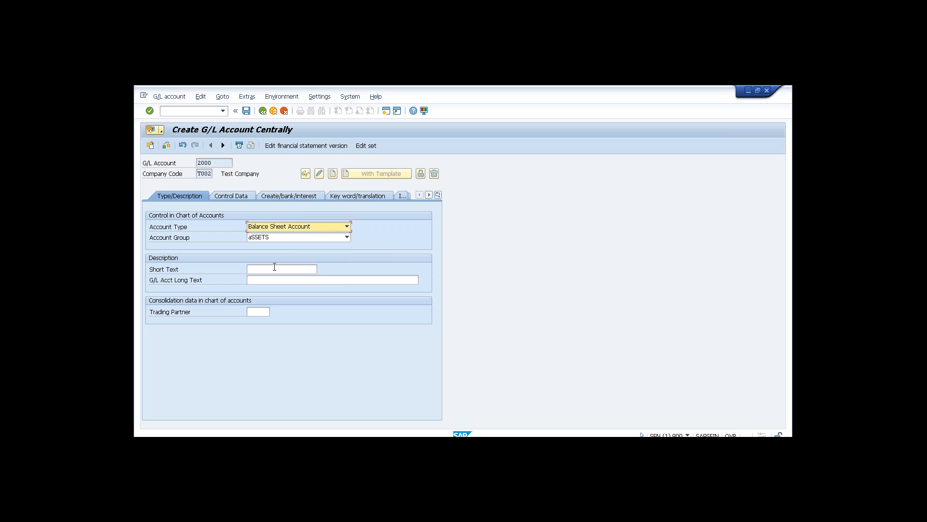
{"action": "left_click", "coordinate": [274, 267]}
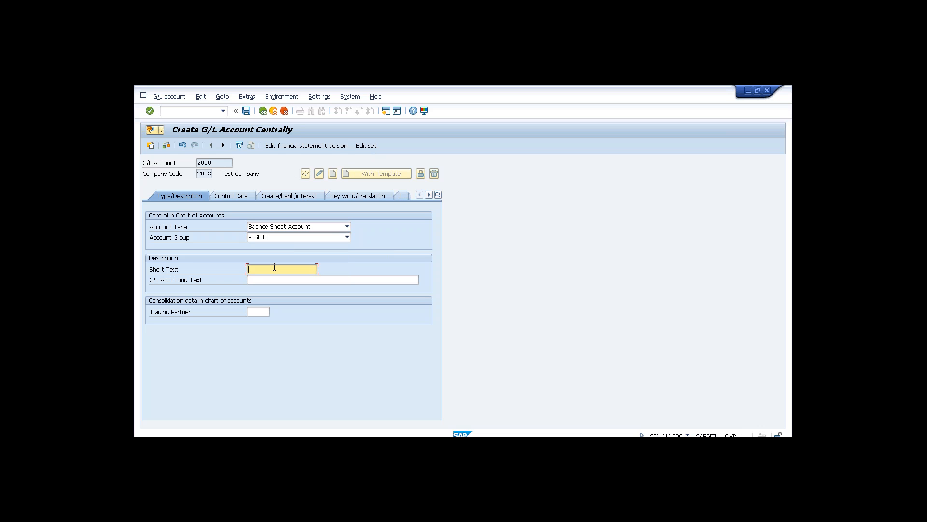
{"action": "type", "text": "Cash"}
{"action": "left_click", "coordinate": [240, 198]}
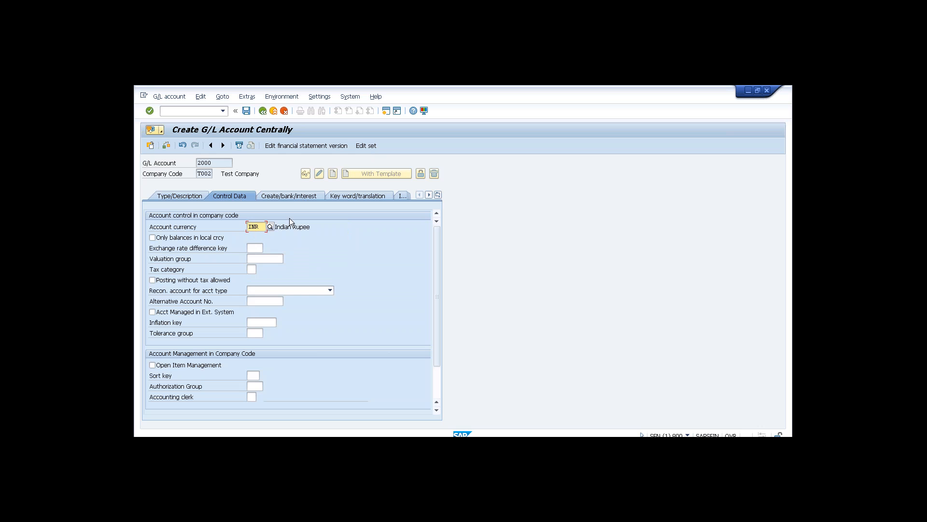
Set the account's field status group to G001.
{"action": "left_click", "coordinate": [292, 196]}
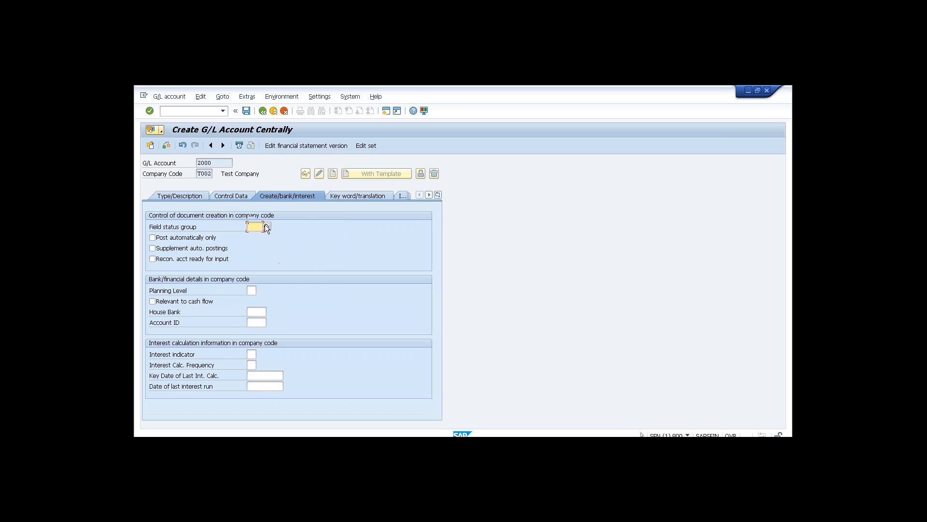
{"action": "type", "text": "G00"}
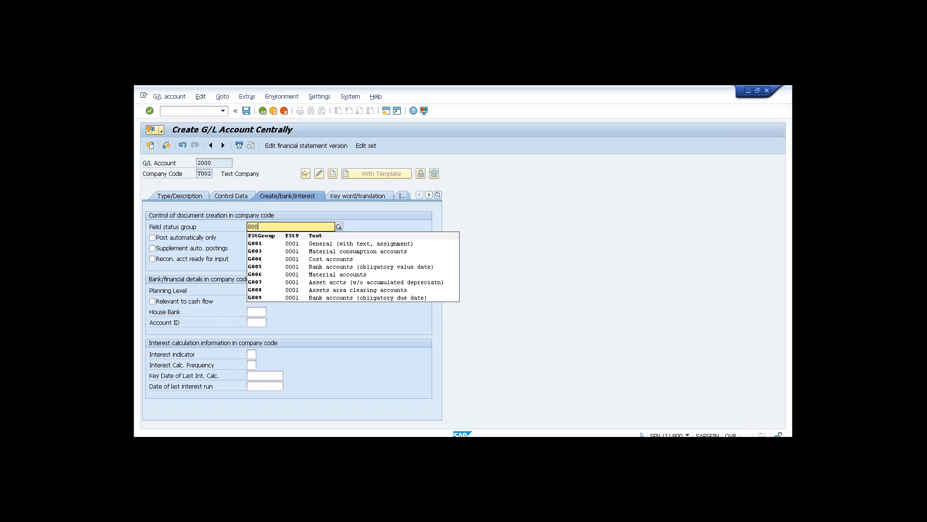
{"action": "left_click", "coordinate": [264, 248]}
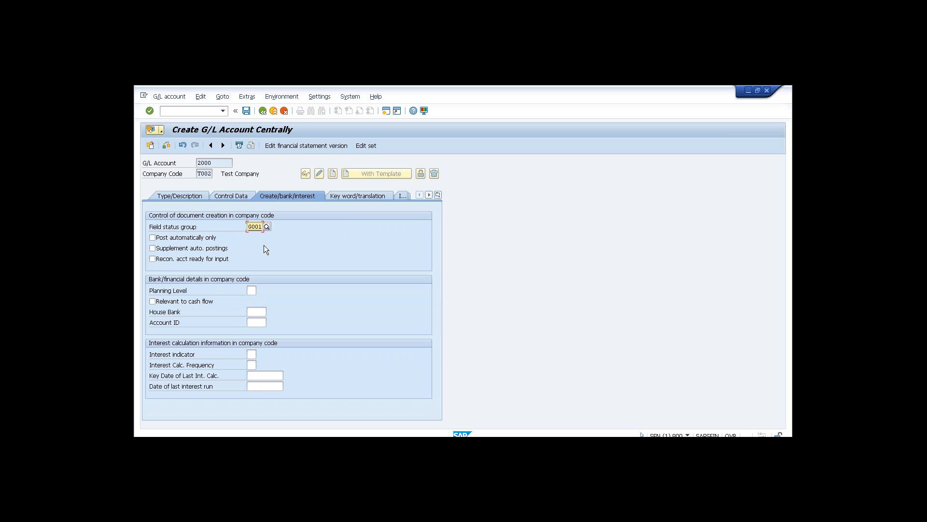
Set sort key 001 and save G/L account 2000, dismissing the warnings.
{"action": "left_click", "coordinate": [239, 198]}
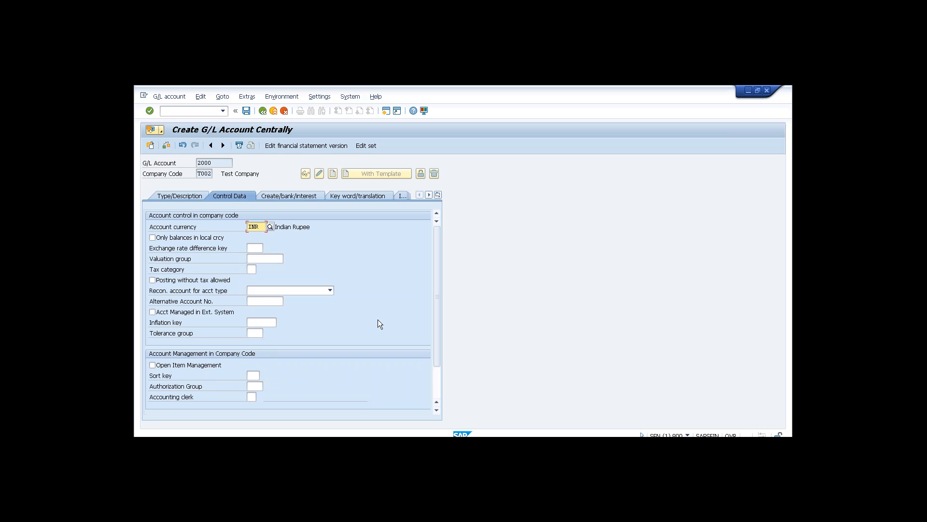
{"action": "left_click", "coordinate": [437, 383]}
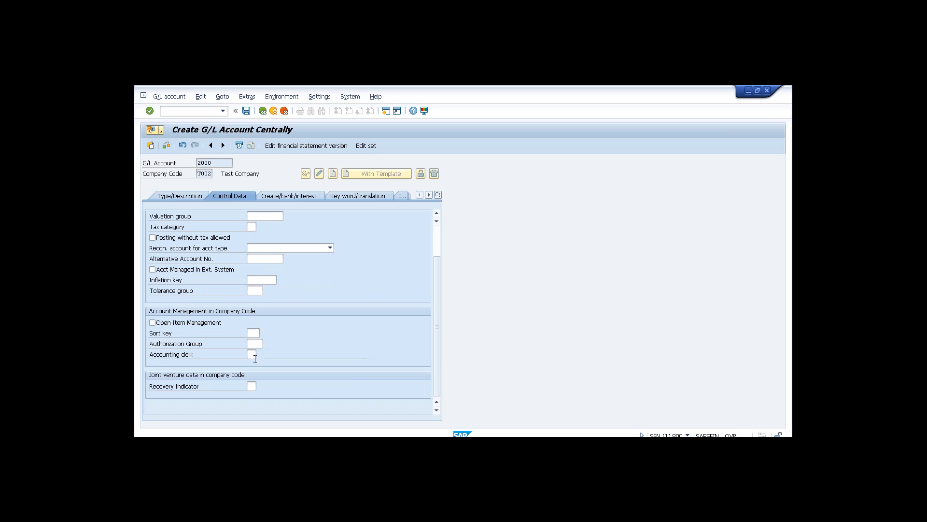
{"action": "left_click", "coordinate": [260, 332]}
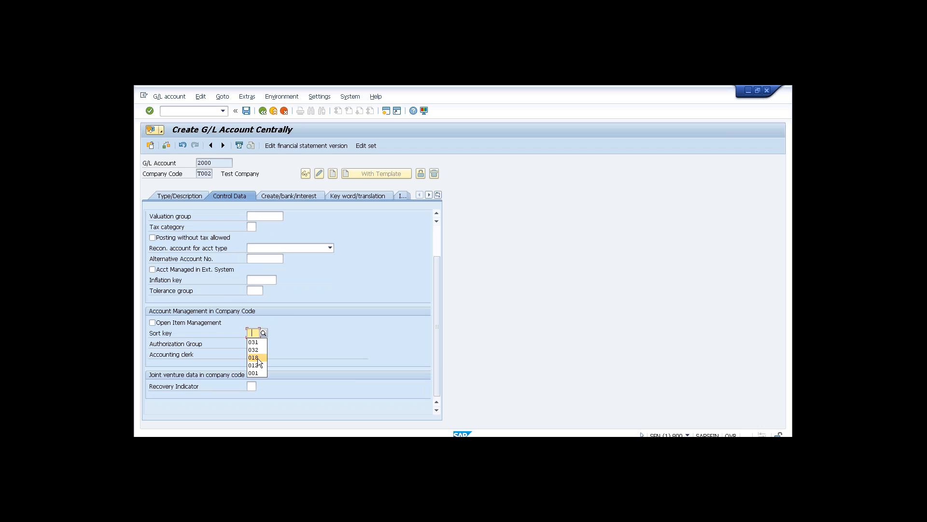
{"action": "left_click", "coordinate": [259, 371]}
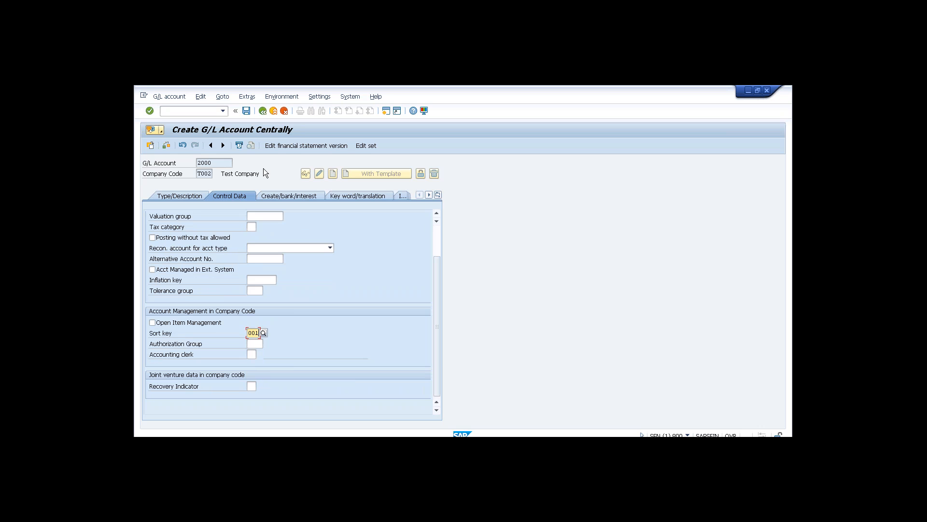
{"action": "left_click", "coordinate": [247, 112]}
{"action": "left_click", "coordinate": [153, 270]}
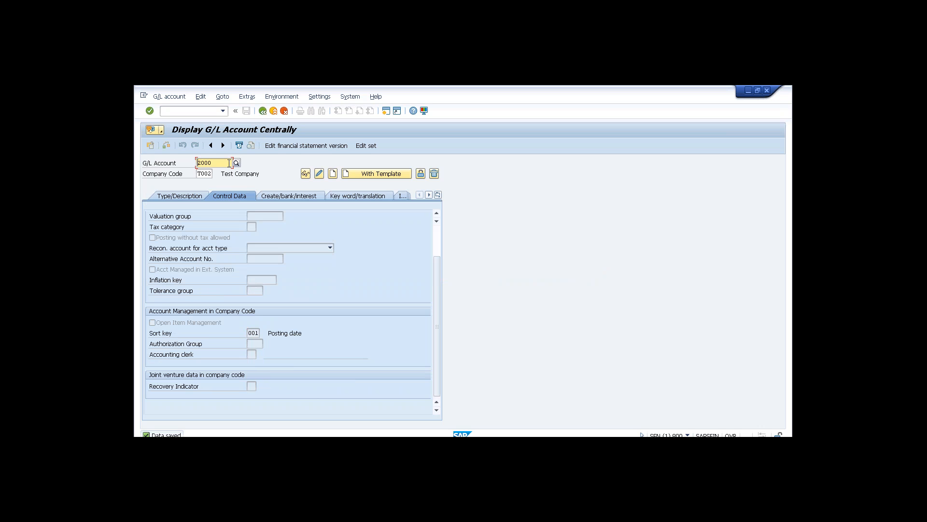
Replace the account number with 4000 and start creating it for T002.
{"action": "key", "text": "BackSpace"}
{"action": "key", "text": "BackSpace"}
{"action": "key", "text": "BackSpace"}
{"action": "key", "text": "BackSpace"}
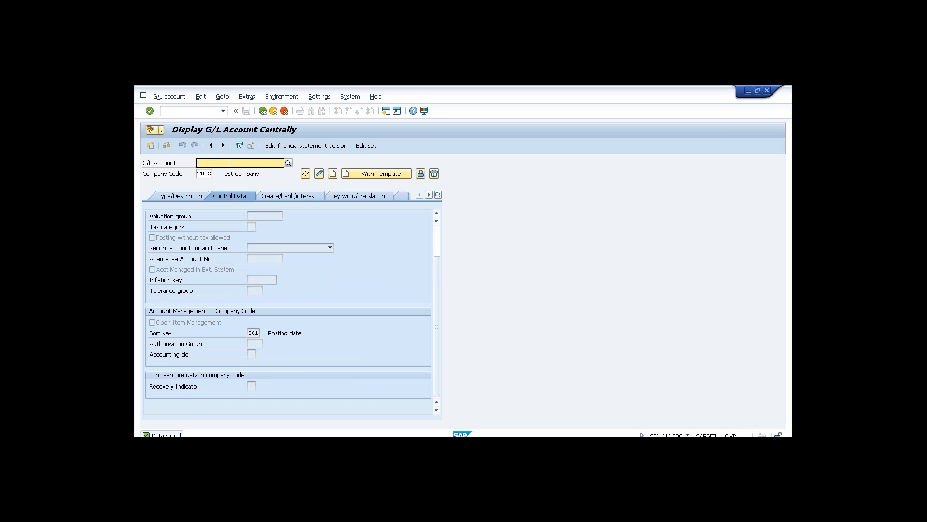
{"action": "type", "text": "4000"}
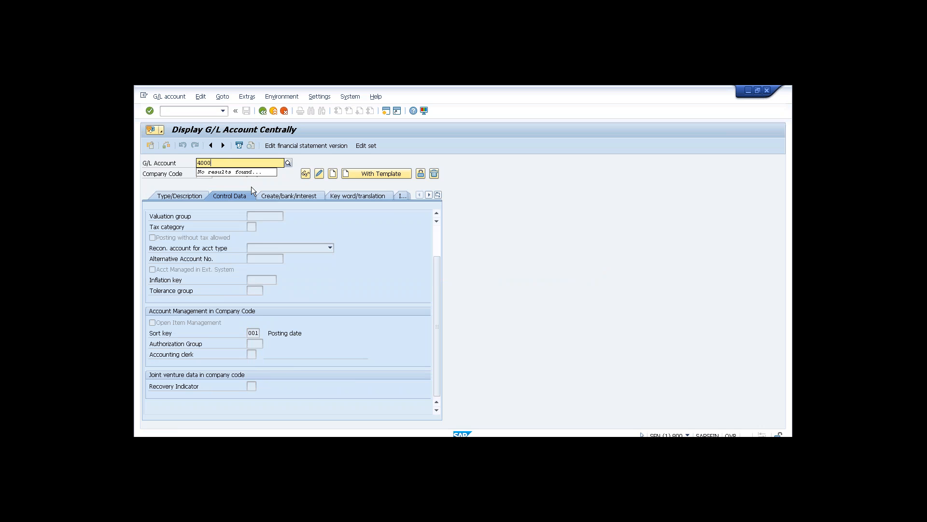
{"action": "key", "text": "Return"}
{"action": "left_click", "coordinate": [333, 173]}
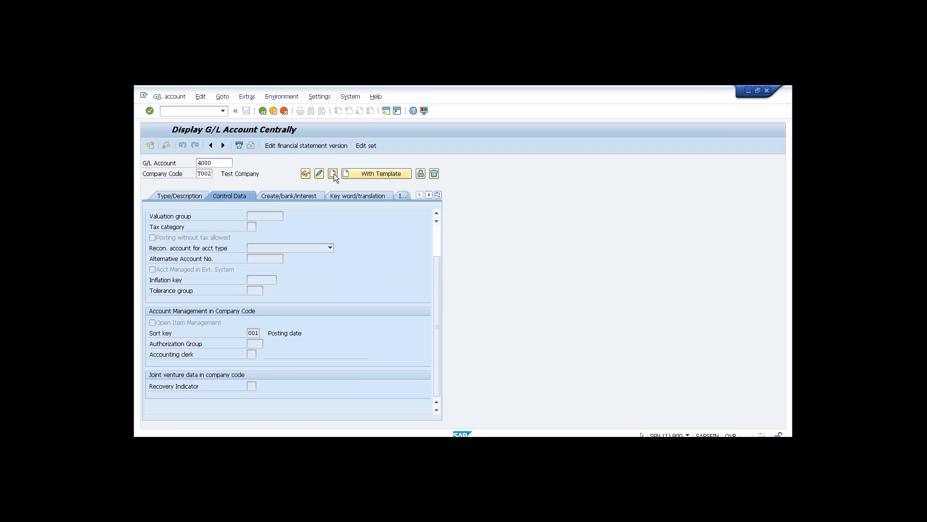
{"action": "left_click", "coordinate": [192, 193]}
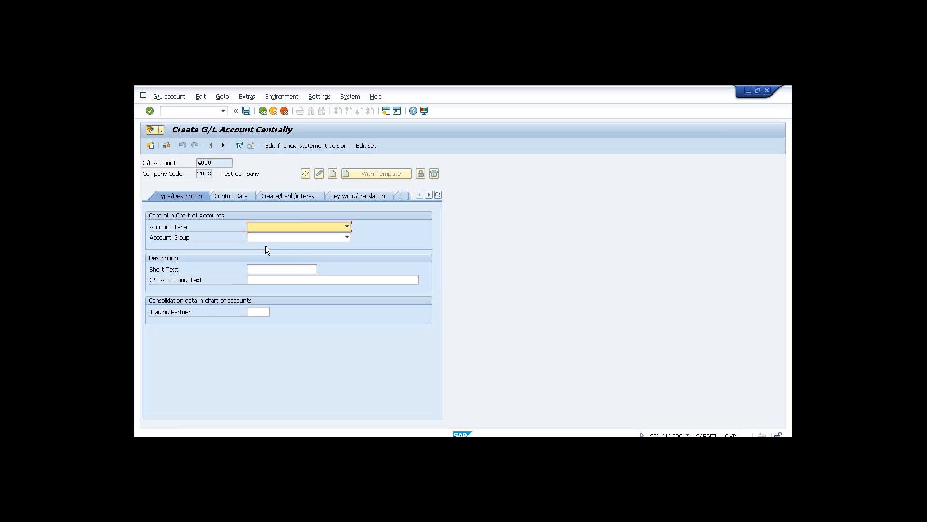
Classify account 4000 as Primary Costs or Revenue, group EXPENSES, short text Travel.
{"action": "left_click", "coordinate": [283, 227]}
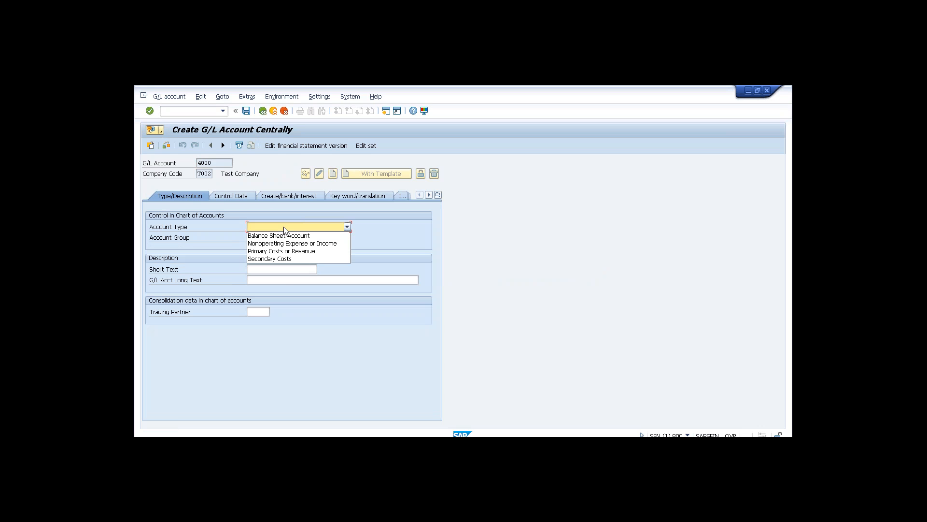
{"action": "left_click", "coordinate": [283, 251]}
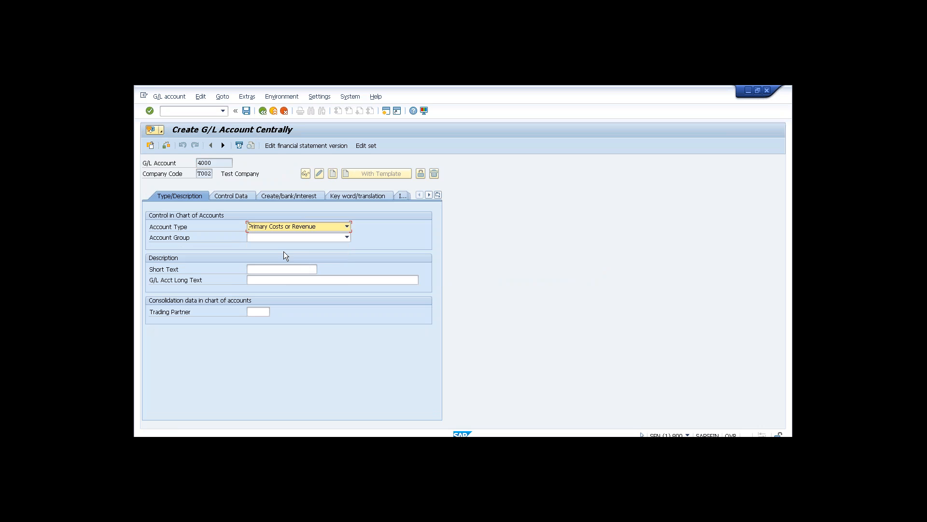
{"action": "left_click", "coordinate": [310, 239]}
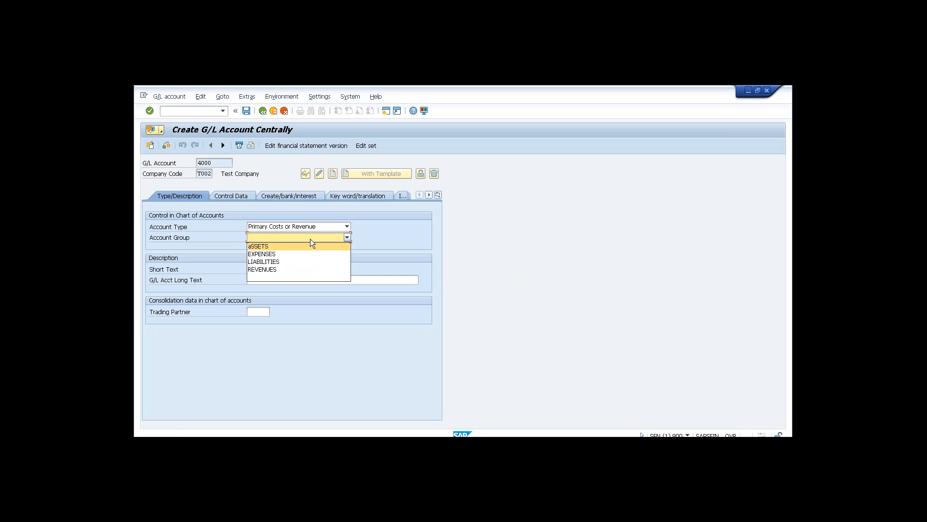
{"action": "left_click", "coordinate": [268, 254]}
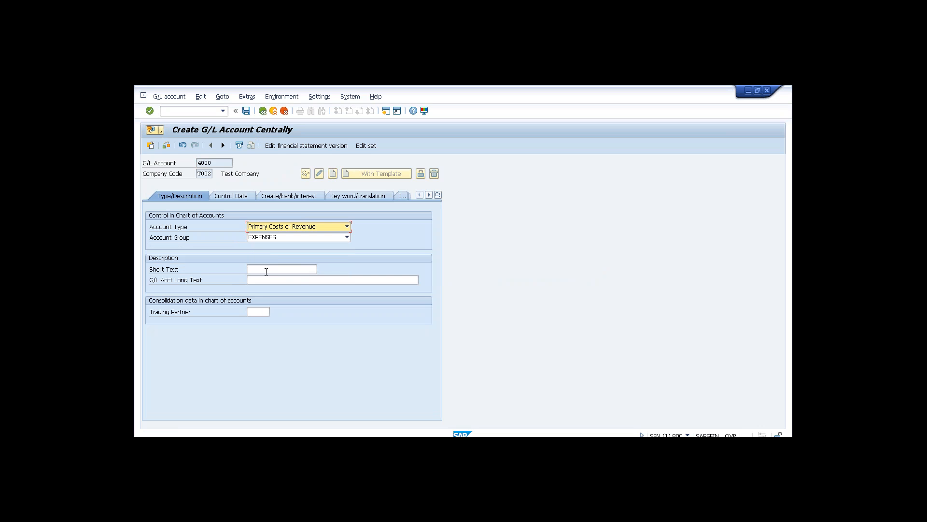
{"action": "left_click", "coordinate": [266, 271]}
{"action": "type", "text": "Travel"}
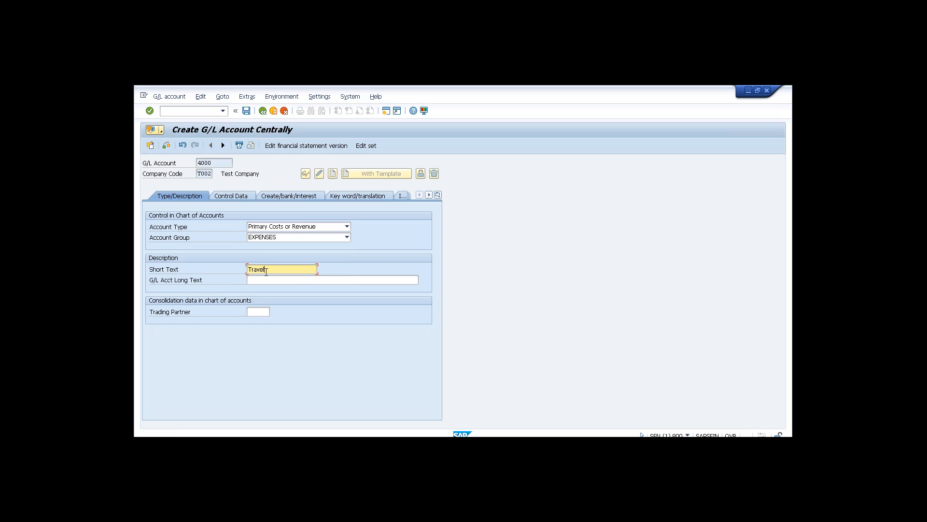
{"action": "left_click", "coordinate": [239, 196]}
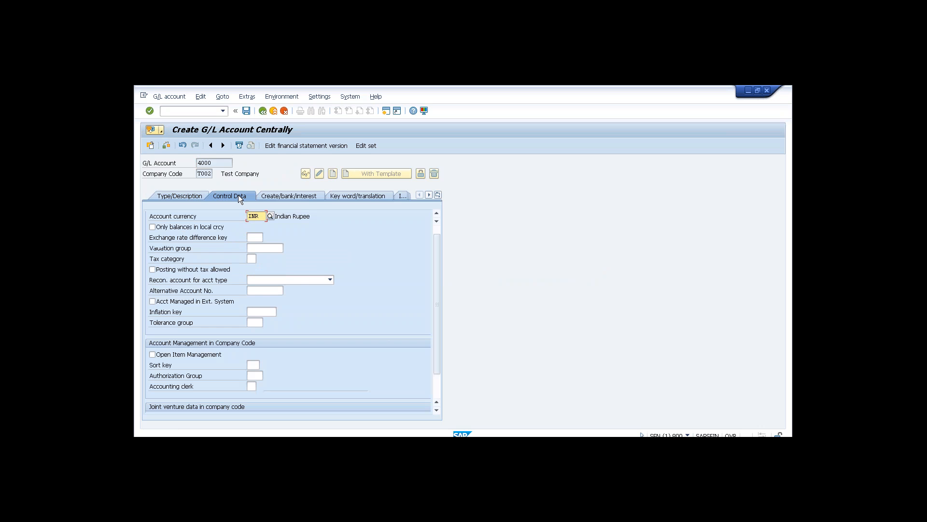
Give account 4000 sort key 001 and field status group G004 (Cost accounts), then save.
{"action": "left_click", "coordinate": [439, 381]}
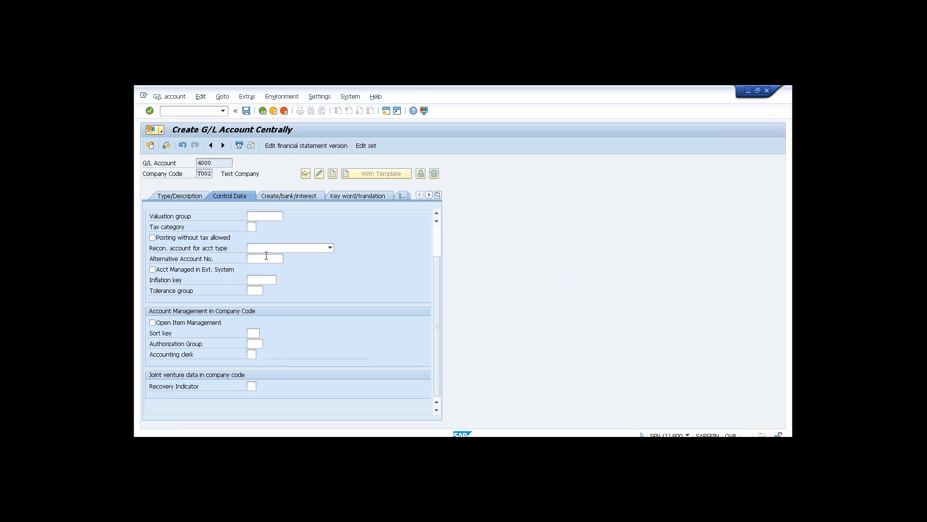
{"action": "left_click", "coordinate": [253, 334]}
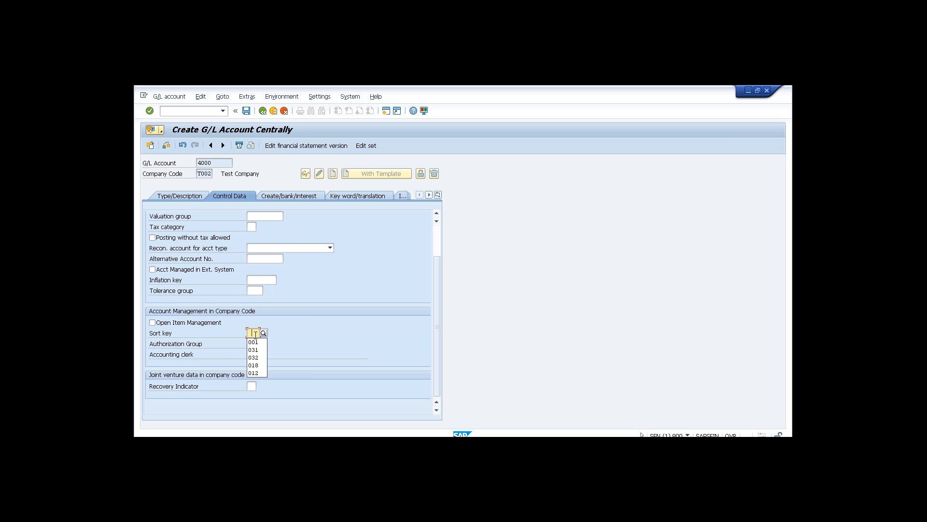
{"action": "left_click", "coordinate": [253, 342]}
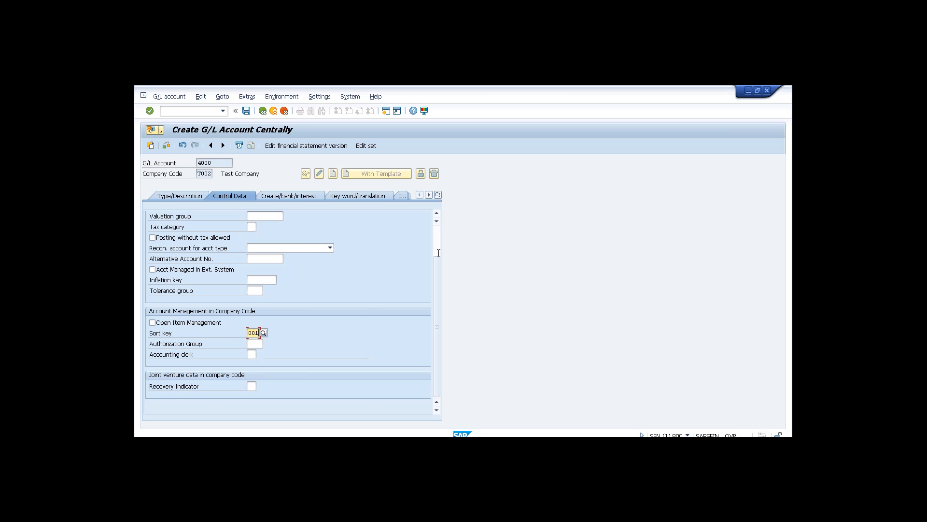
{"action": "left_click", "coordinate": [437, 248]}
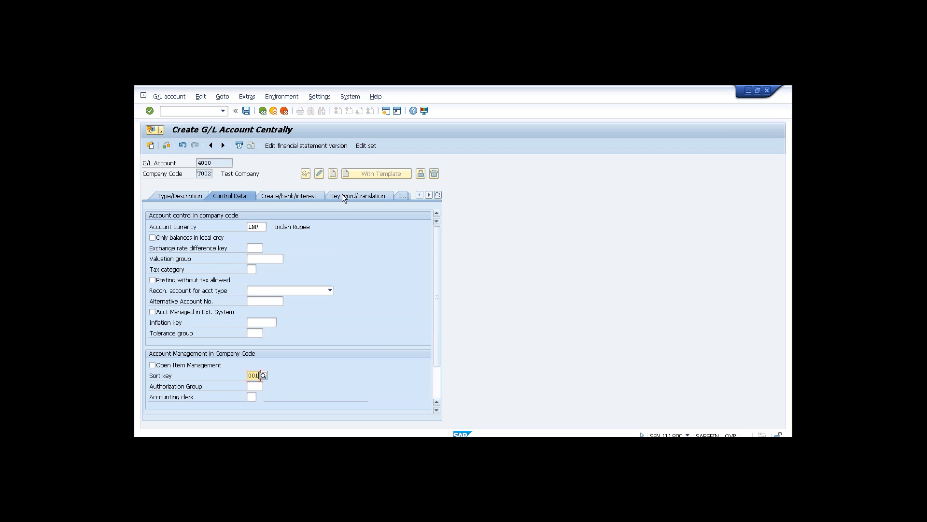
{"action": "left_click", "coordinate": [300, 195]}
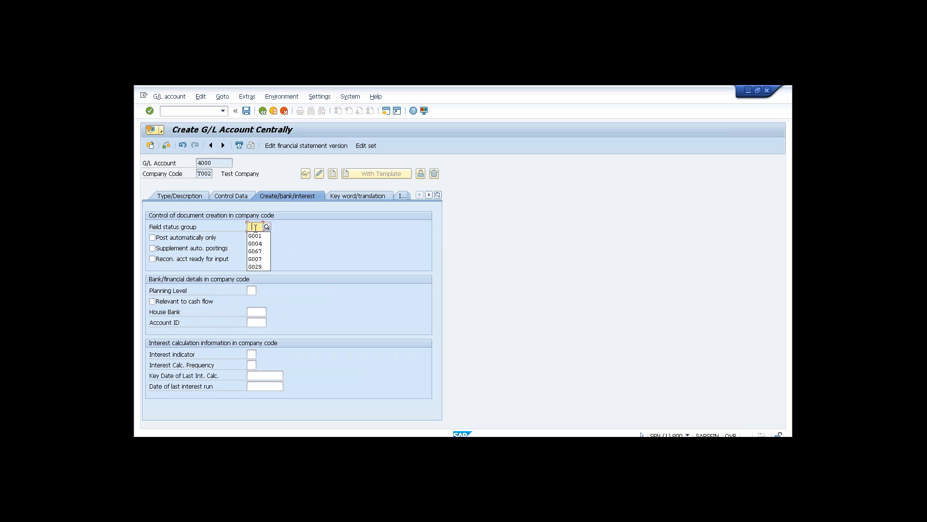
{"action": "left_click", "coordinate": [255, 243]}
{"action": "left_click", "coordinate": [247, 111]}
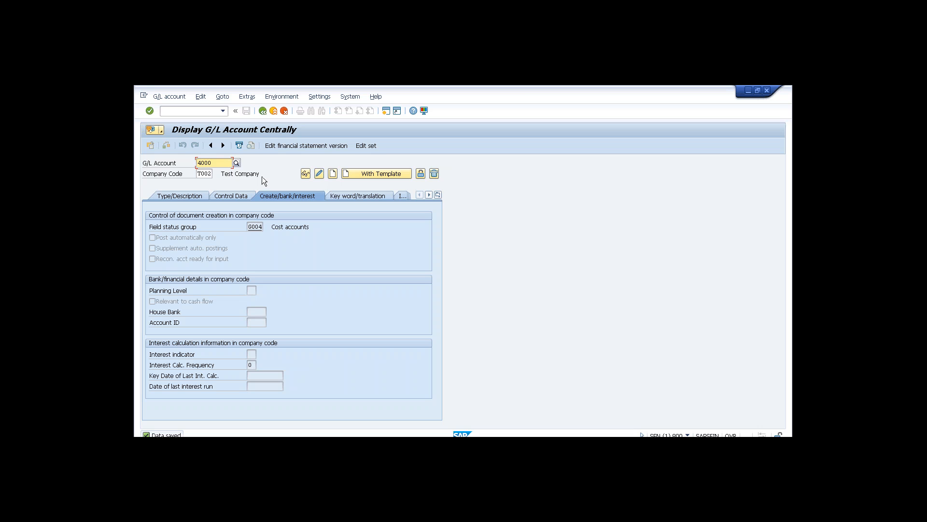
{"action": "left_click", "coordinate": [209, 112]}
{"action": "key", "text": "Return"}
Via /nSPRO, open Define Settings for Journal Entry Ledger under Financial Accounting (New) > Ledgers.
{"action": "type", "text": "/nspro"}
{"action": "key", "text": "Return"}
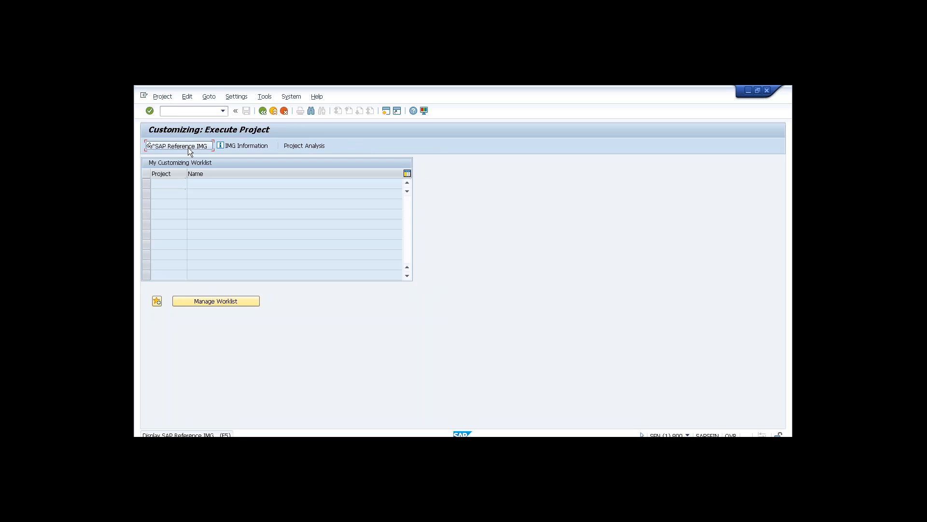
{"action": "left_click", "coordinate": [189, 147]}
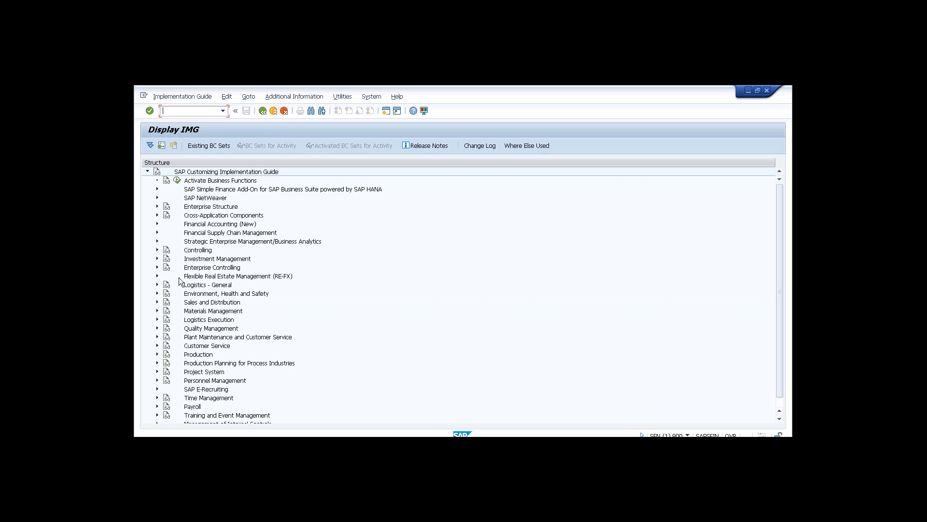
{"action": "left_click", "coordinate": [157, 224]}
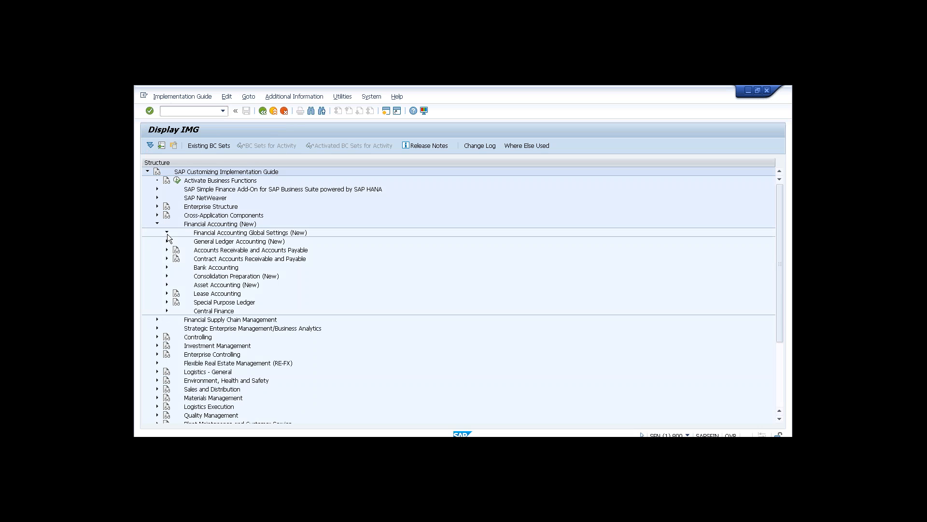
{"action": "left_click", "coordinate": [167, 233]}
{"action": "left_click", "coordinate": [177, 250]}
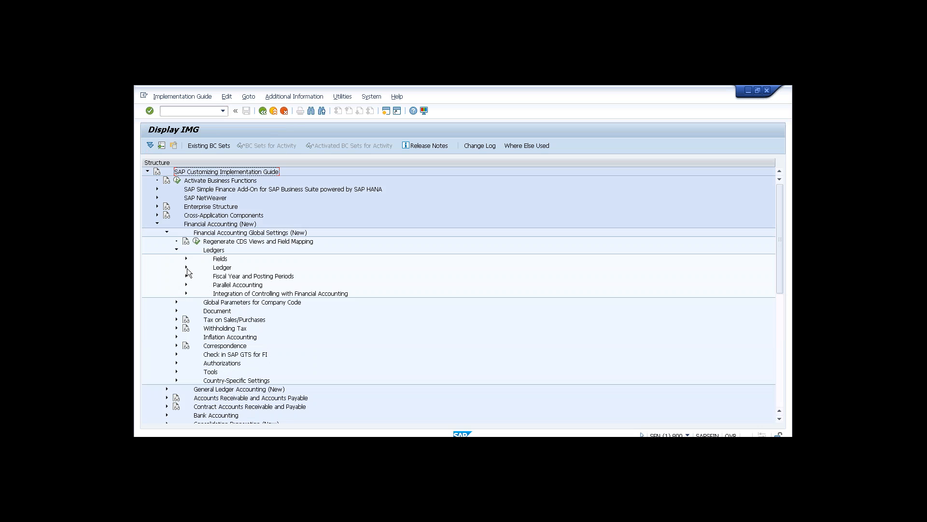
{"action": "left_click", "coordinate": [186, 268]}
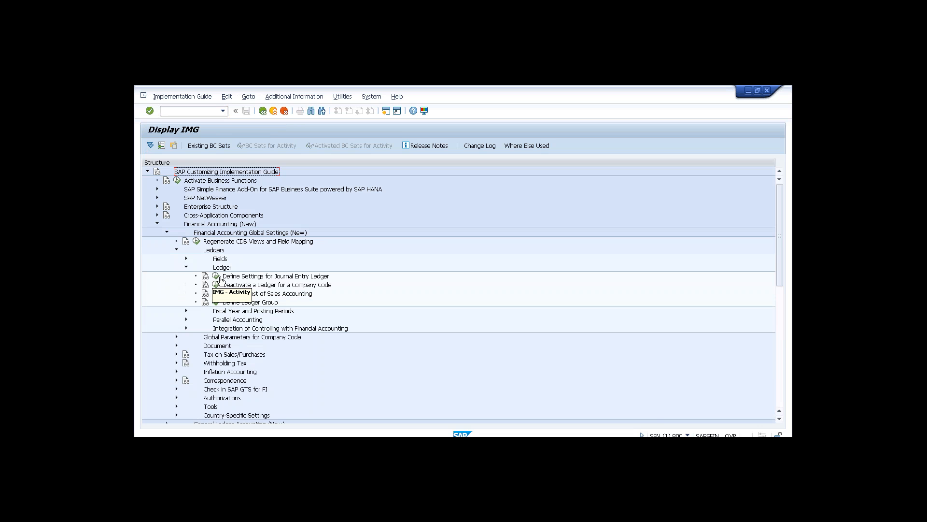
{"action": "left_click", "coordinate": [216, 277]}
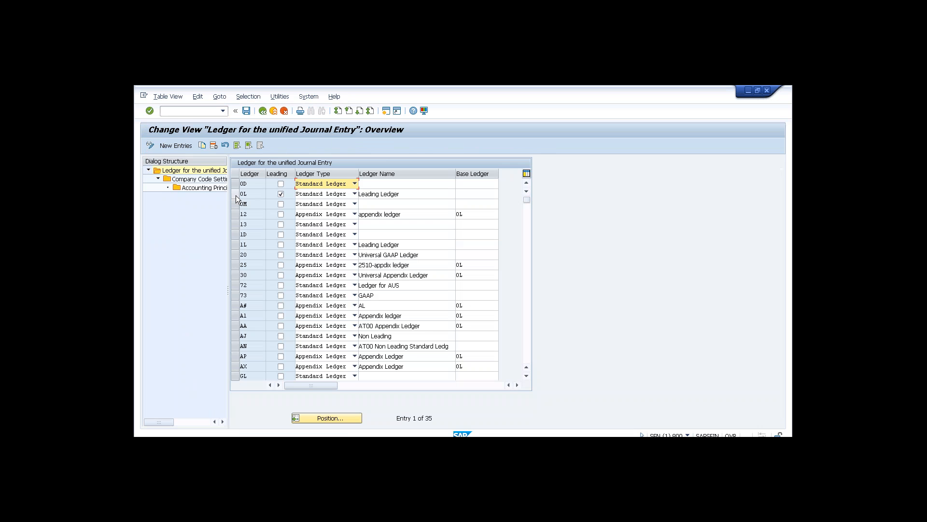
Open ledger 0L's company code settings and jump to T002's details with INR local currency.
{"action": "left_click", "coordinate": [236, 195]}
{"action": "double_click", "coordinate": [215, 179]}
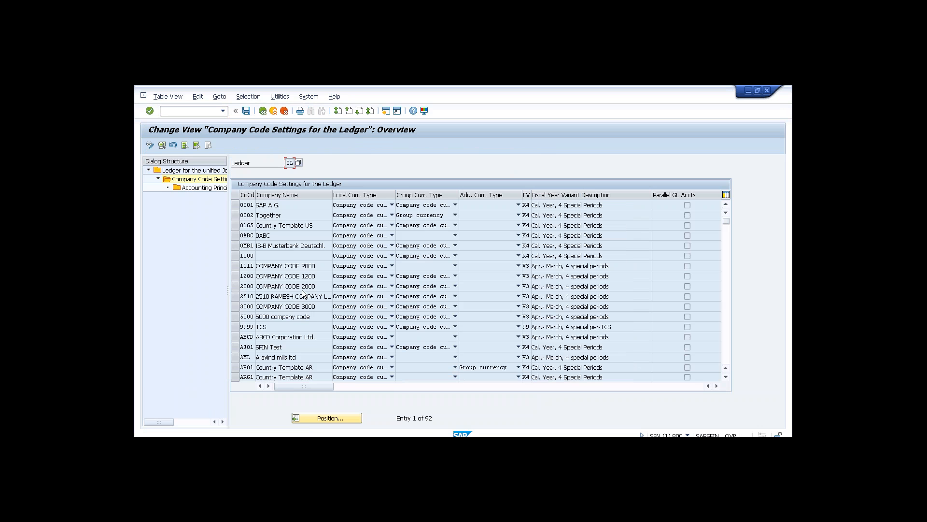
{"action": "left_click", "coordinate": [343, 418]}
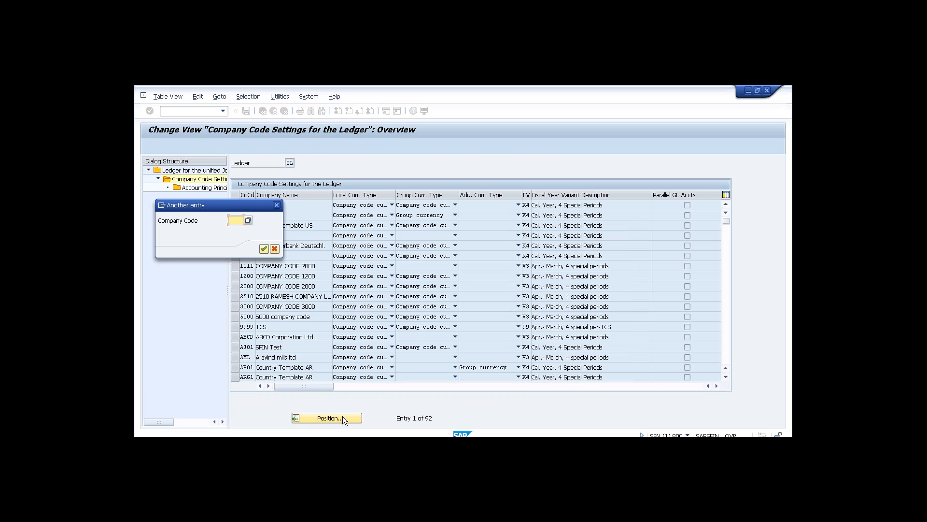
{"action": "type", "text": "t002"}
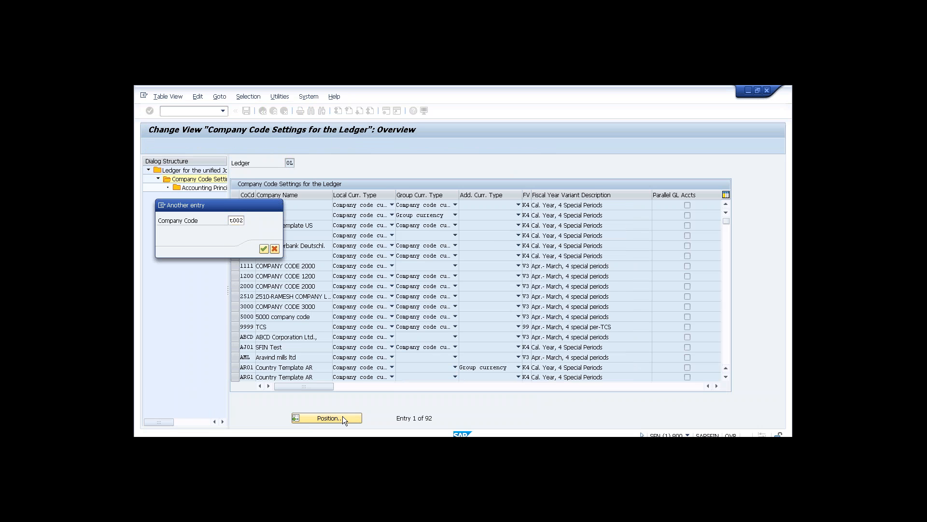
{"action": "key", "text": "Return"}
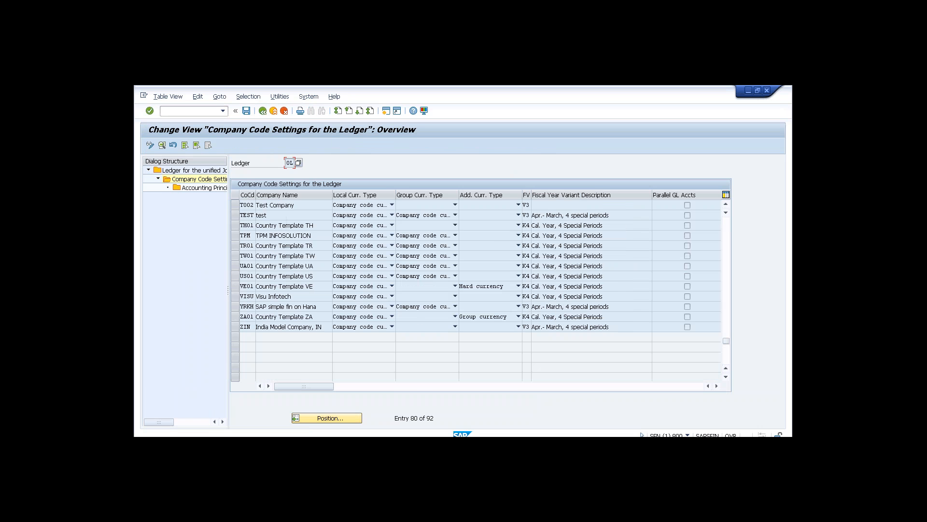
{"action": "left_click", "coordinate": [236, 205]}
{"action": "double_click", "coordinate": [277, 203]}
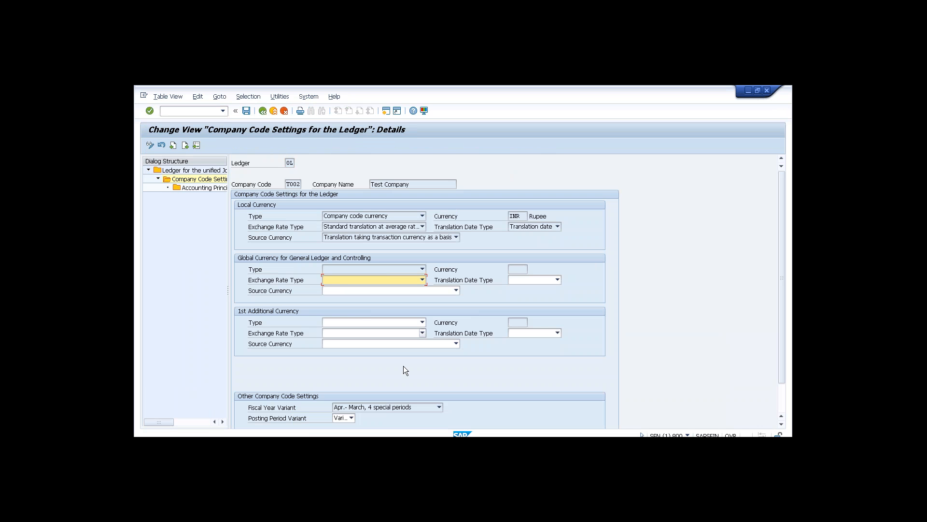
Add accounting principle LOC (Local GAAP) for ledger 0L and company code T002.
{"action": "double_click", "coordinate": [214, 189]}
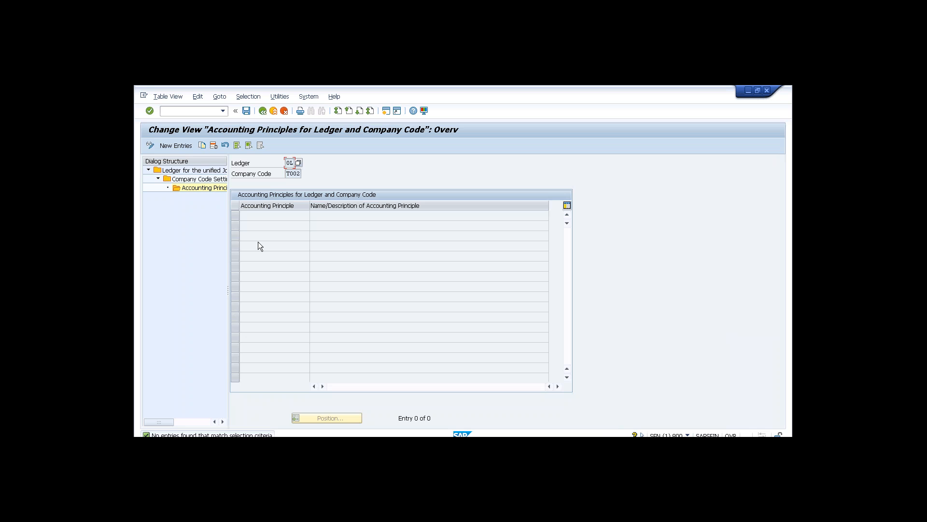
{"action": "left_click", "coordinate": [186, 146]}
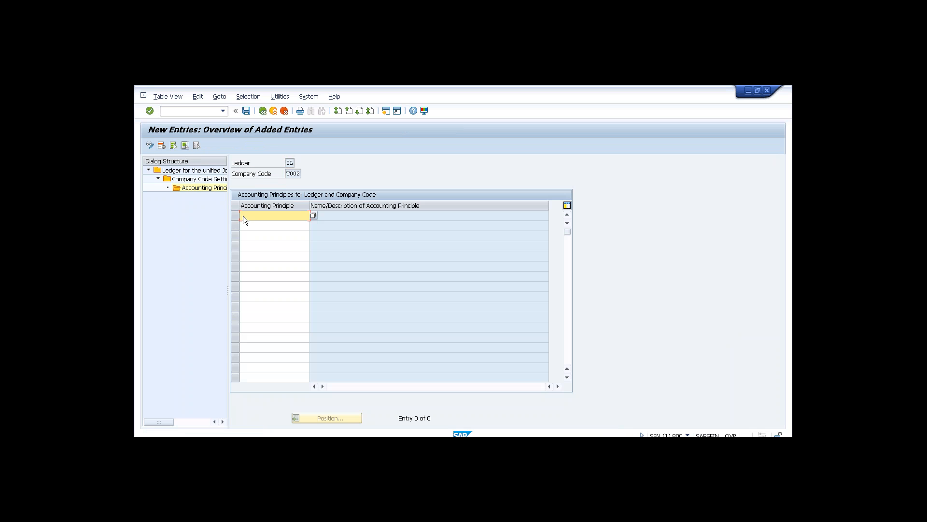
{"action": "left_click", "coordinate": [314, 215]}
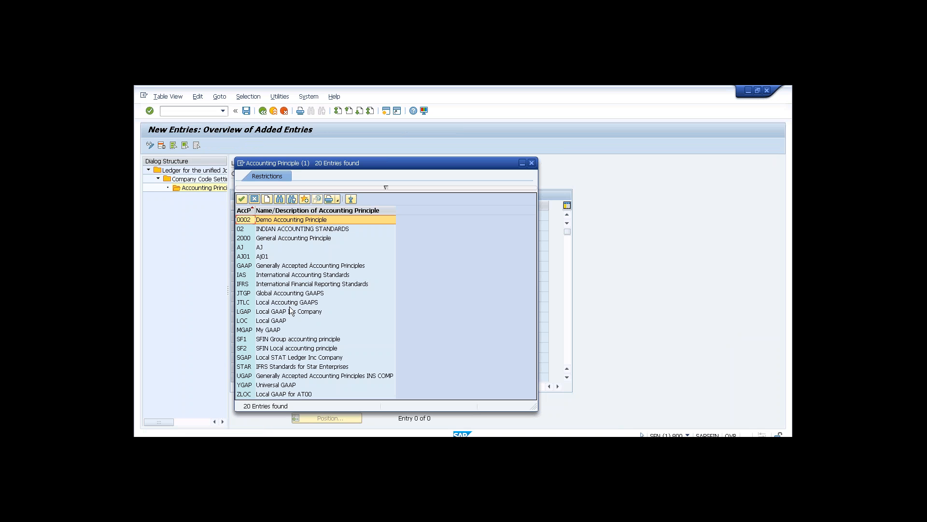
{"action": "double_click", "coordinate": [283, 321]}
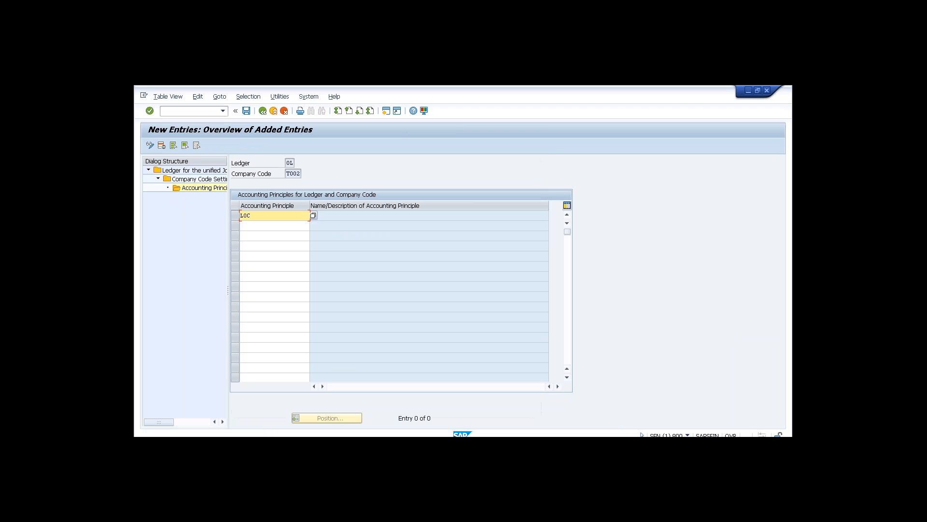
{"action": "key", "text": "Return"}
Back out to ledger 0L's company code settings overview.
{"action": "left_click", "coordinate": [263, 111]}
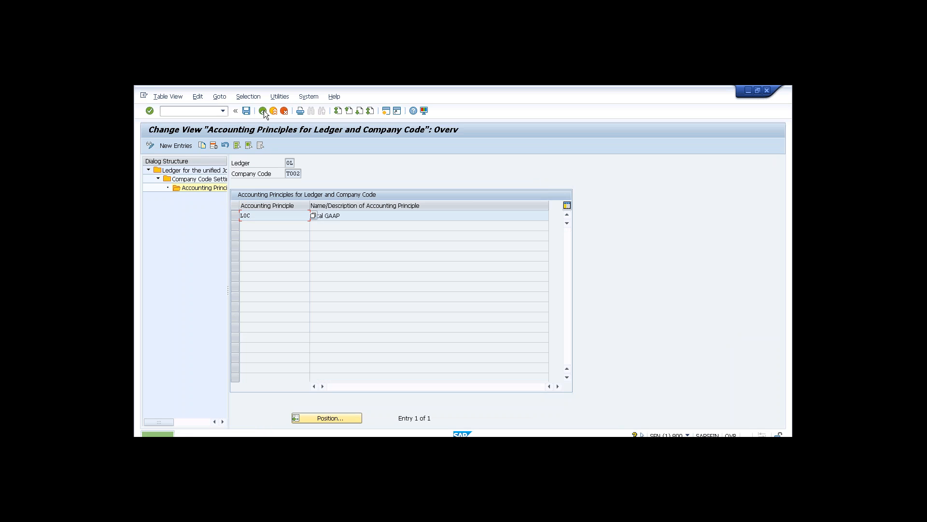
{"action": "left_click", "coordinate": [263, 111]}
{"action": "left_click", "coordinate": [263, 111]}
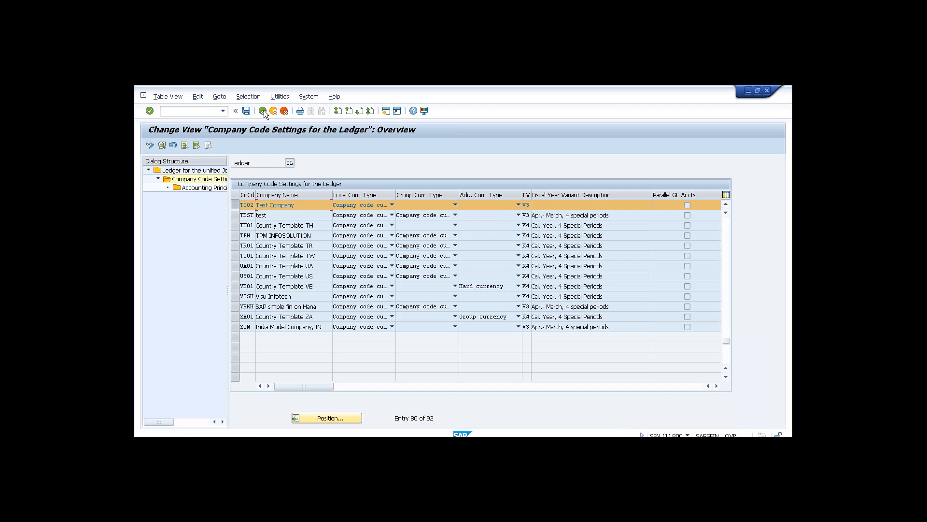
Return to the ledger list and open company code settings for ledger IF.
{"action": "left_click", "coordinate": [262, 111]}
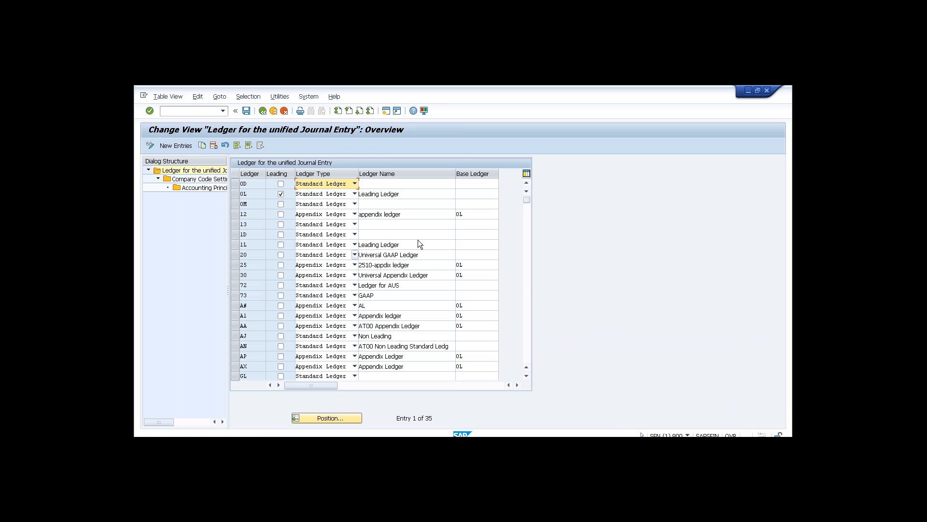
{"action": "left_click", "coordinate": [527, 280]}
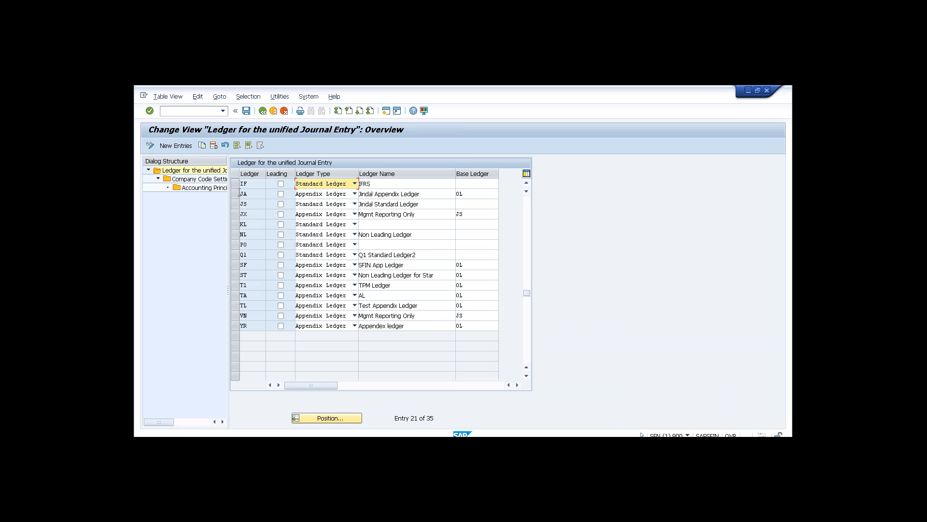
{"action": "left_click", "coordinate": [236, 184]}
{"action": "double_click", "coordinate": [221, 180]}
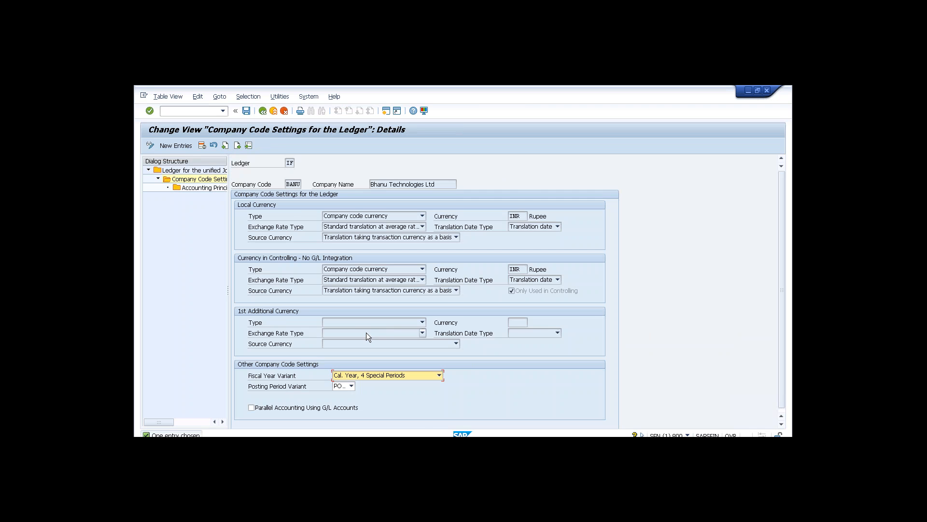
{"action": "left_click", "coordinate": [263, 111]}
Add company code T001 to ledger IF, save, and open its accounting principles.
{"action": "left_click", "coordinate": [196, 144]}
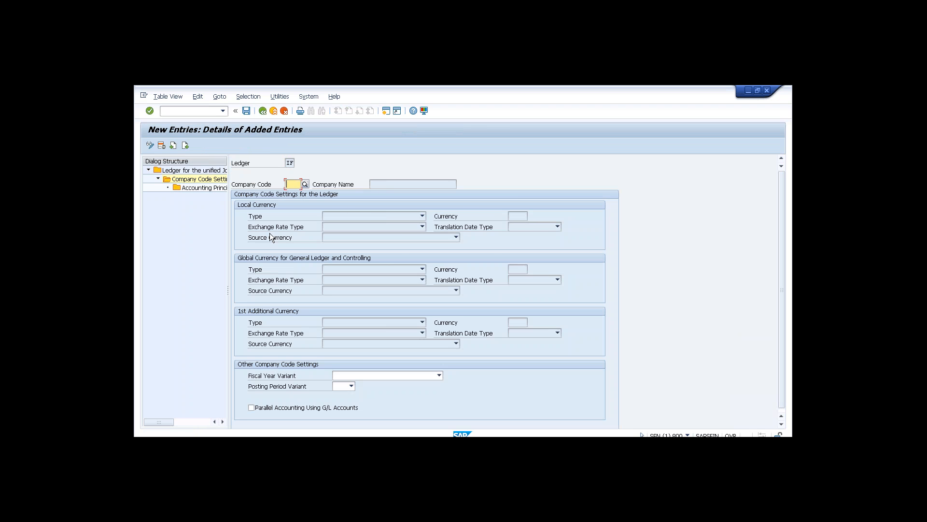
{"action": "type", "text": "T001"}
{"action": "key", "text": "Return"}
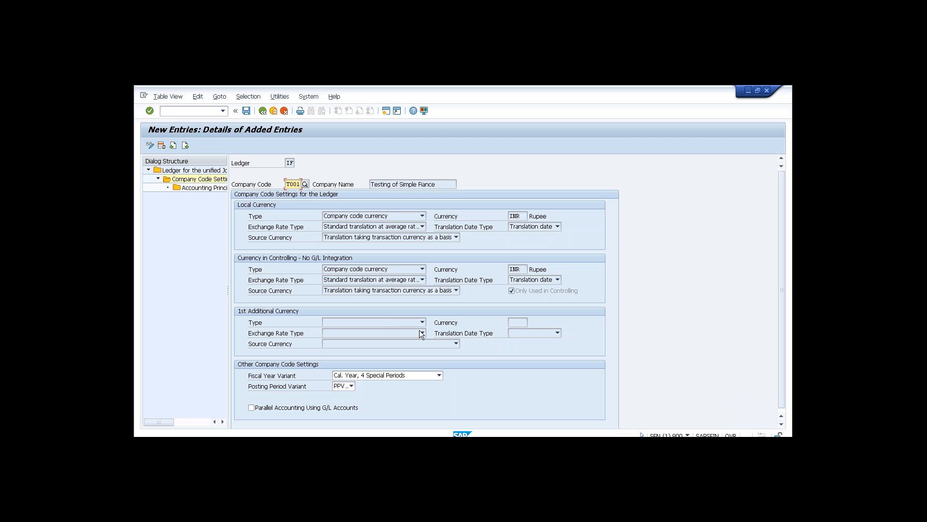
{"action": "left_click", "coordinate": [247, 111]}
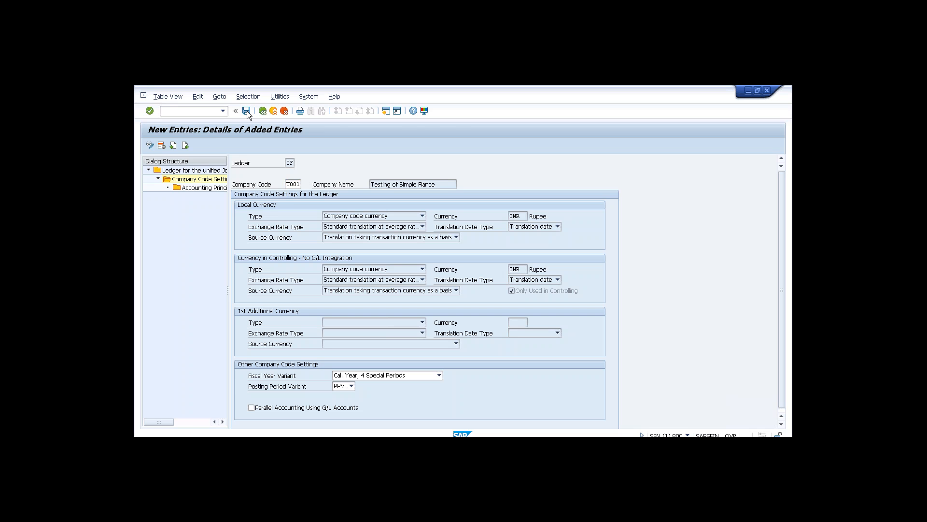
{"action": "double_click", "coordinate": [206, 187]}
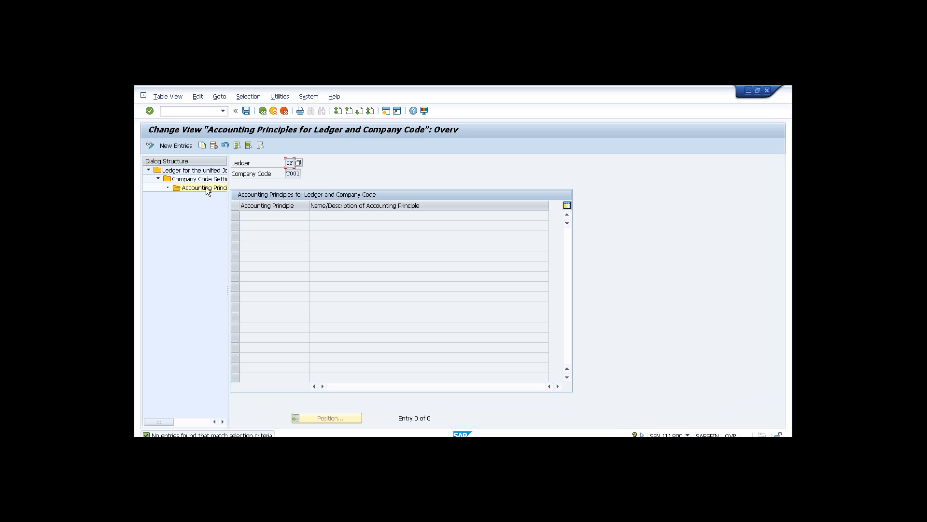
Return to ledger IF's company code settings overview.
{"action": "left_click", "coordinate": [263, 113]}
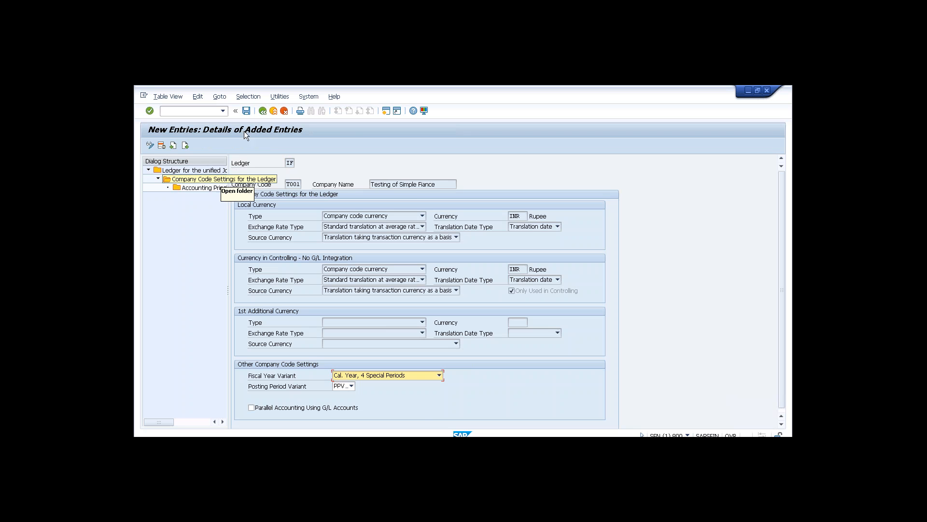
{"action": "left_click", "coordinate": [262, 112]}
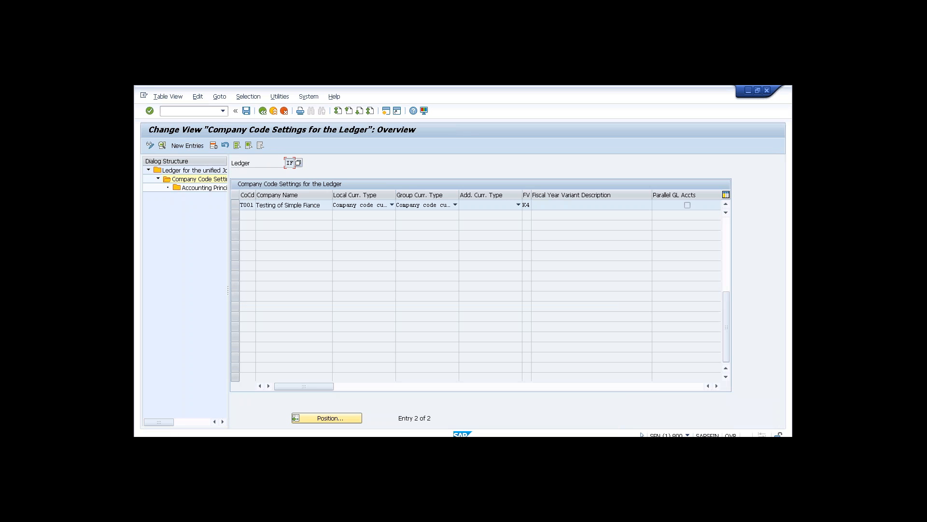
{"action": "left_click", "coordinate": [237, 205]}
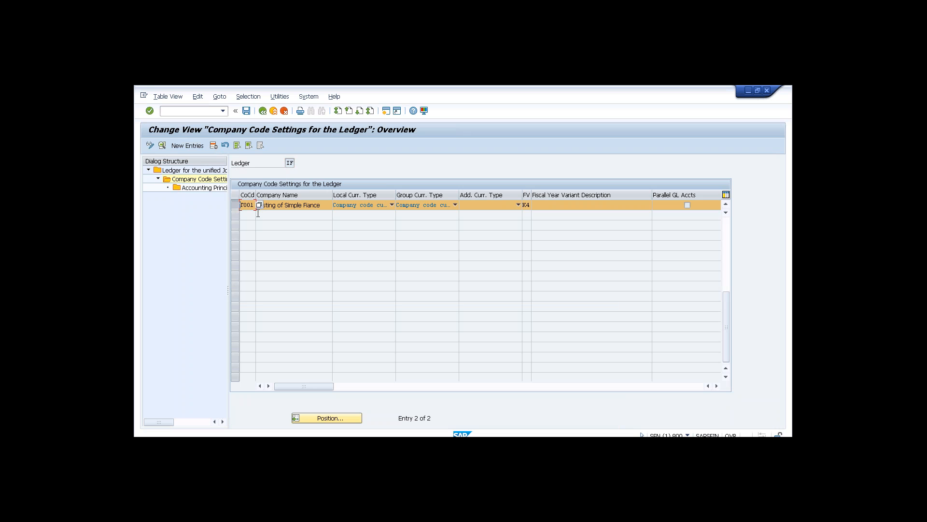
{"action": "left_click", "coordinate": [272, 206]}
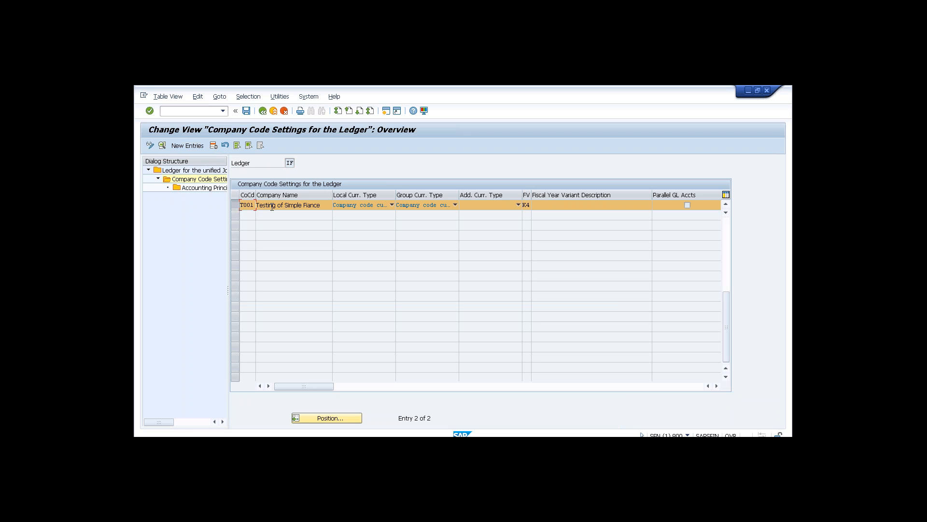
Assign company code T002 with INR currency to ledger IF, save, and open its accounting principles.
{"action": "left_click", "coordinate": [193, 146]}
{"action": "type", "text": "T002"}
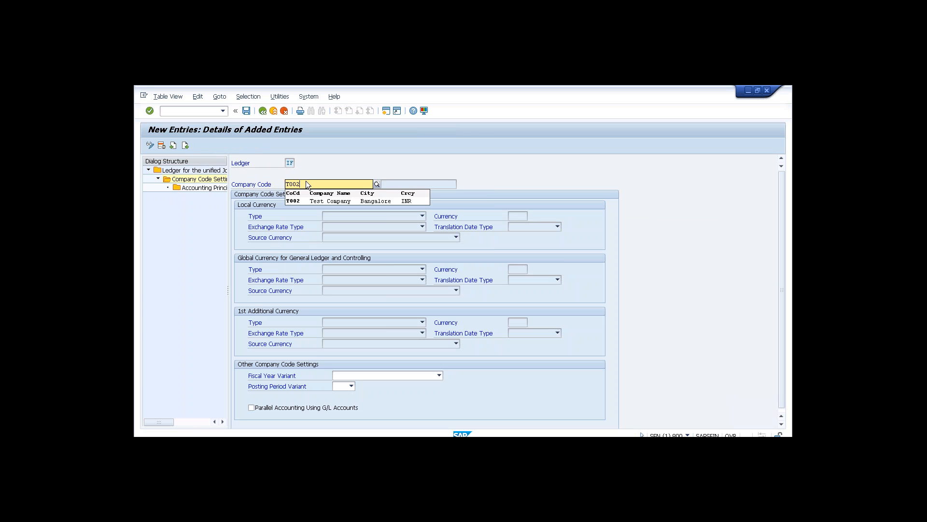
{"action": "left_click", "coordinate": [299, 199]}
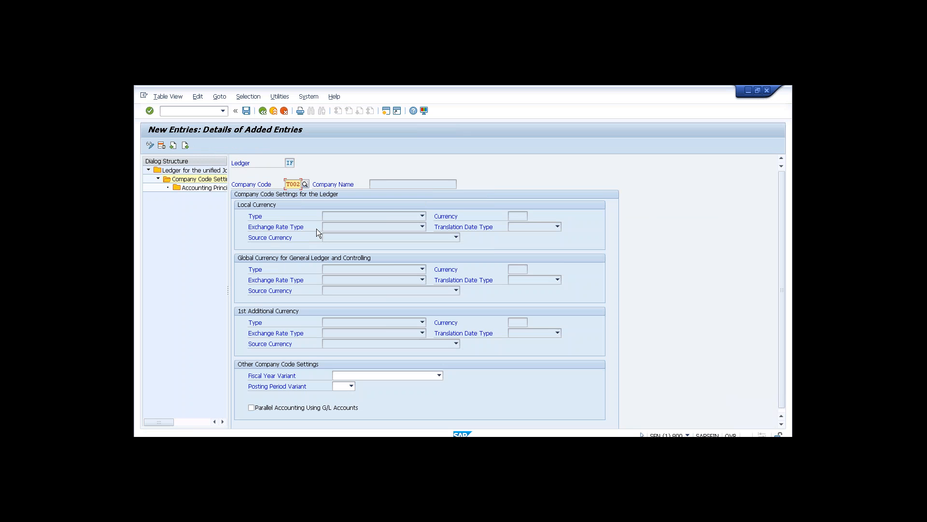
{"action": "key", "text": "Return"}
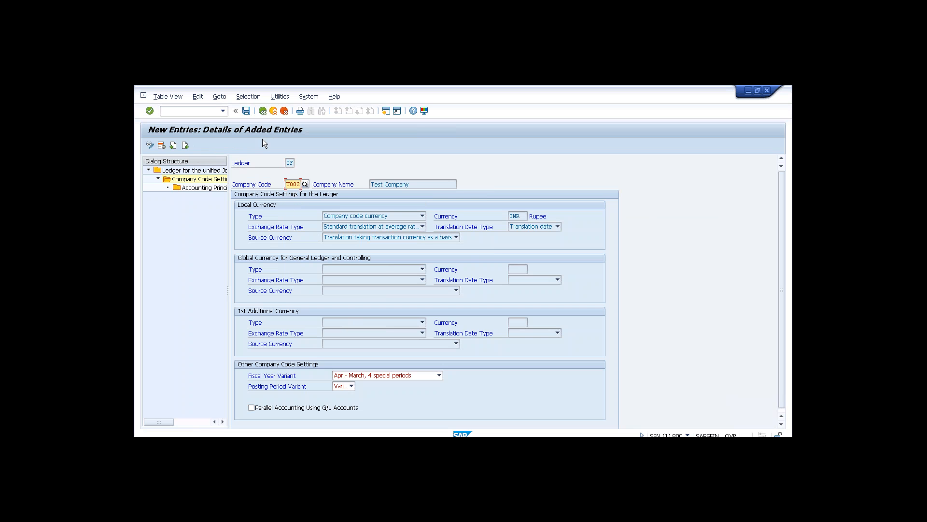
{"action": "left_click", "coordinate": [247, 111]}
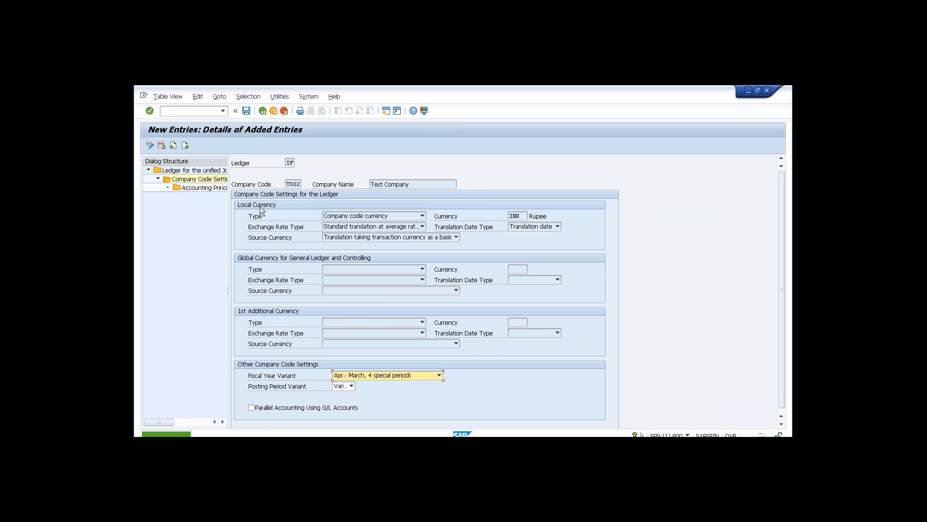
{"action": "double_click", "coordinate": [199, 188]}
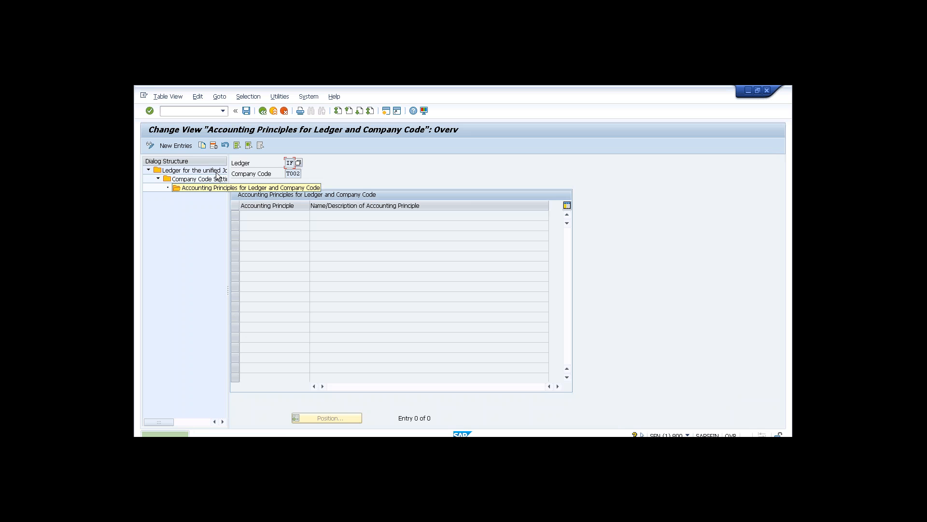
Add a new entry with accounting principle IFRS (International Financial Reporting Standards) and save it.
{"action": "left_click", "coordinate": [179, 145]}
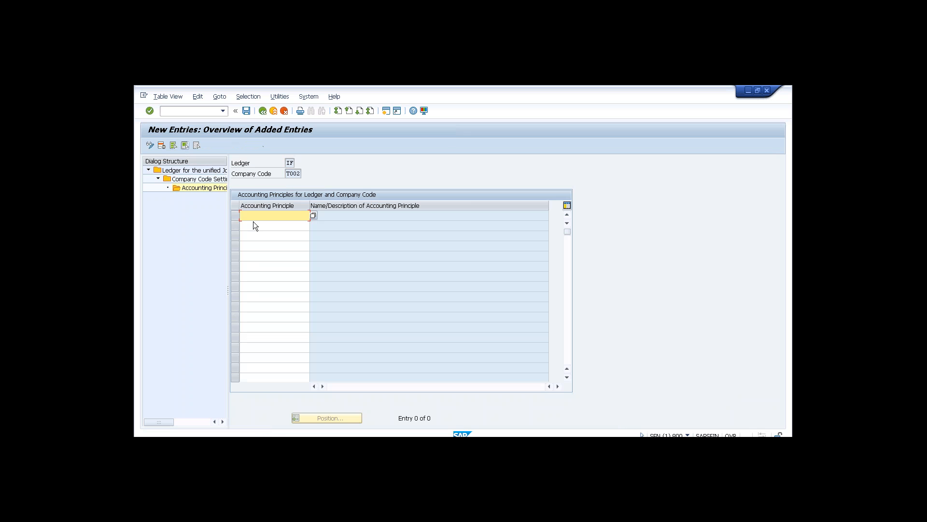
{"action": "left_click", "coordinate": [313, 217]}
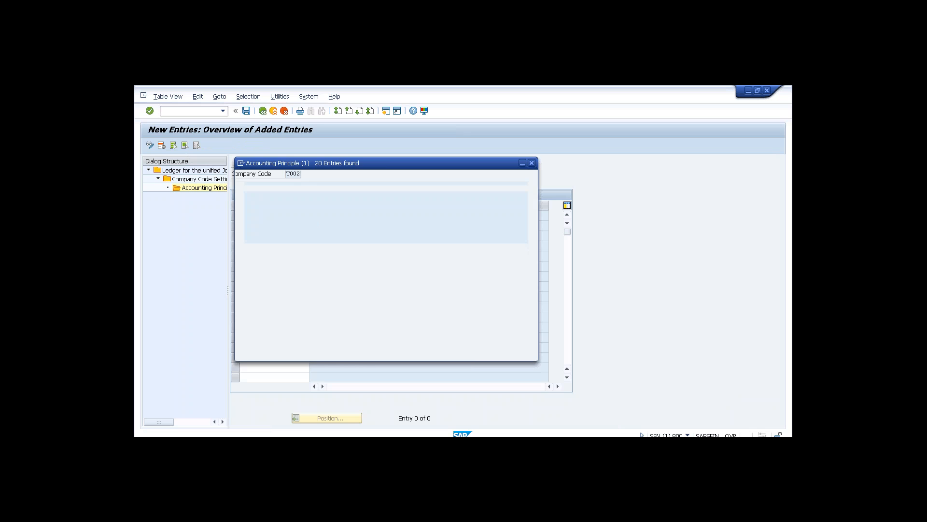
{"action": "double_click", "coordinate": [344, 283]}
{"action": "left_click", "coordinate": [247, 110]}
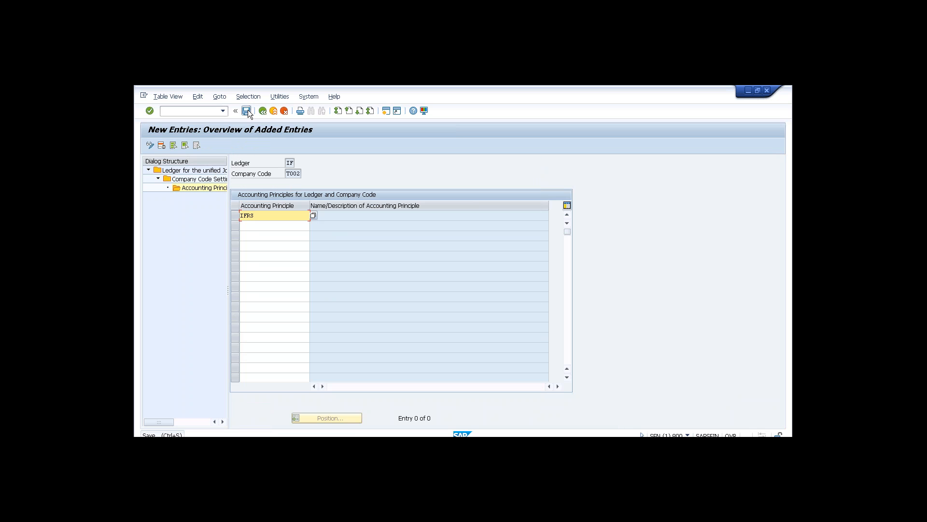
{"action": "left_click", "coordinate": [301, 216]}
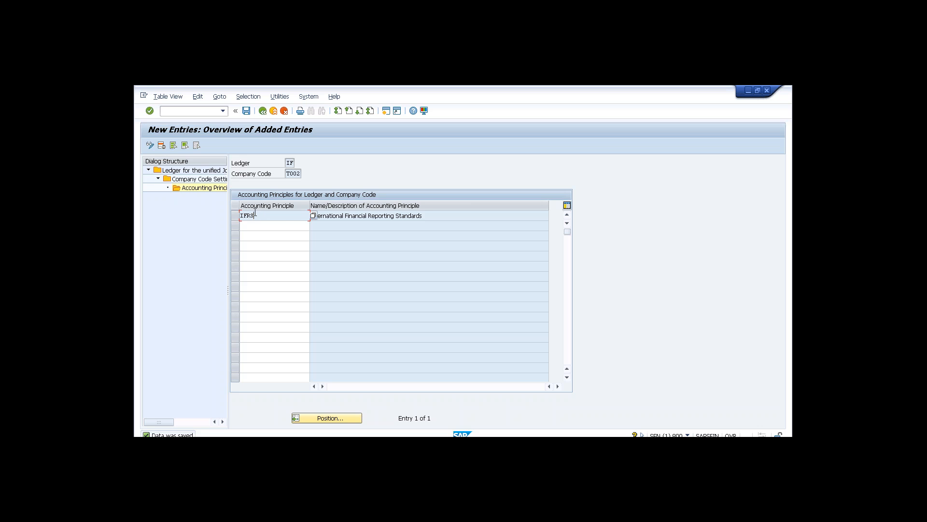
Return from the new-entries screen to the IFRS accounting principle overview for ledger IF and T002.
{"action": "left_click", "coordinate": [291, 162]}
{"action": "left_click", "coordinate": [277, 212]}
{"action": "left_click", "coordinate": [263, 110]}
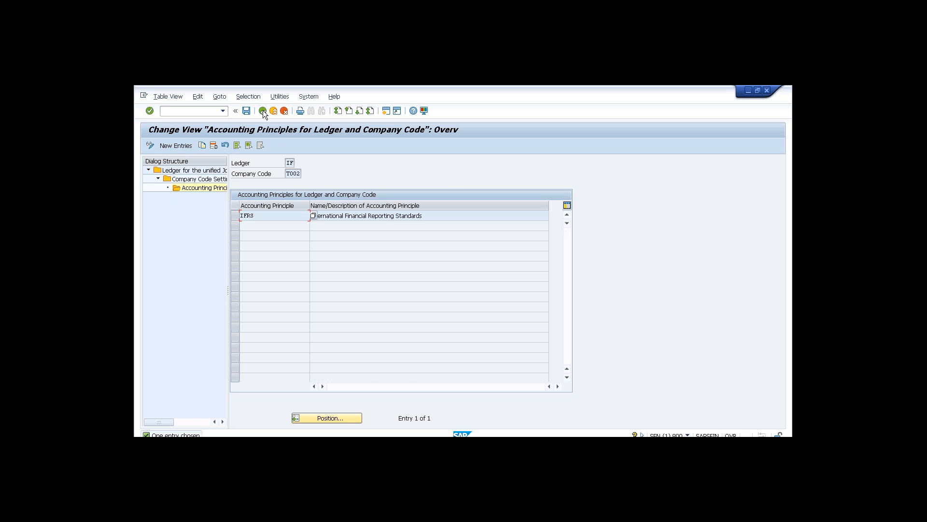
Back out of the ledger IF settings screens to the customizing guide tree.
{"action": "left_click", "coordinate": [263, 110]}
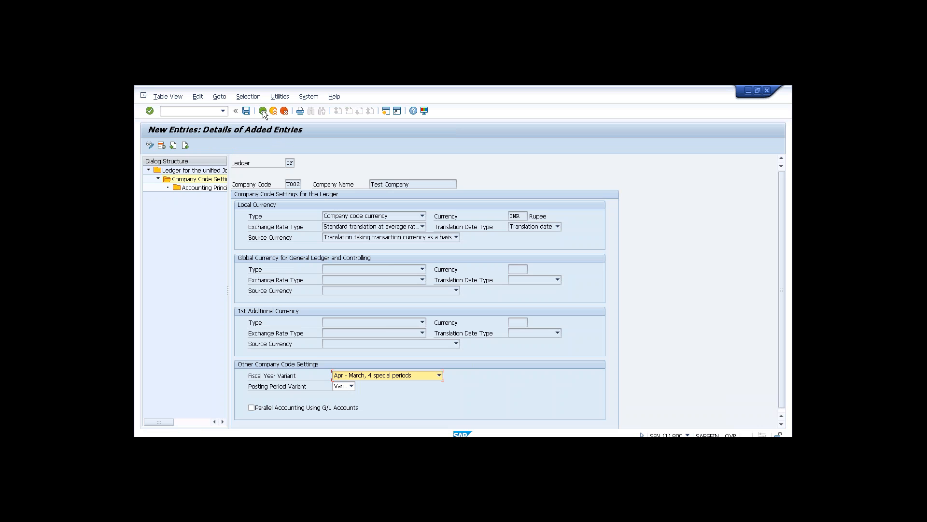
{"action": "left_click", "coordinate": [262, 110]}
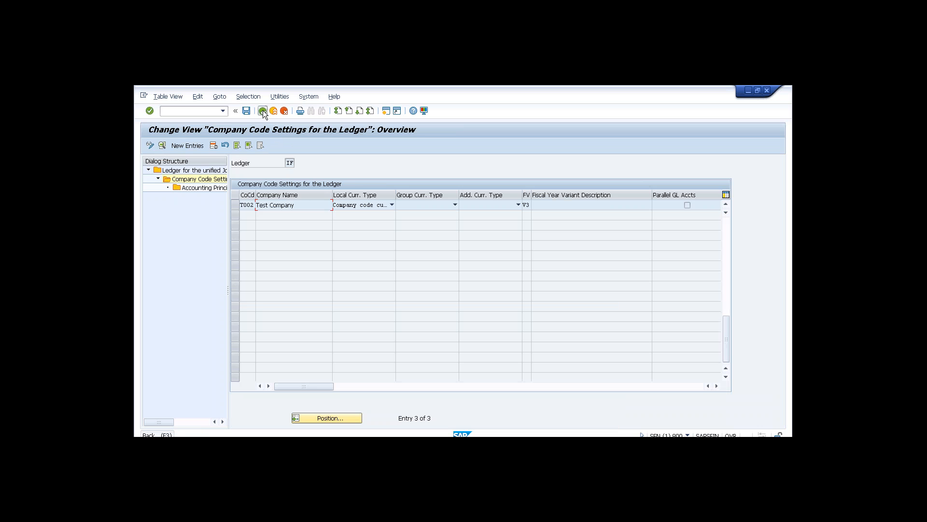
{"action": "left_click", "coordinate": [263, 110]}
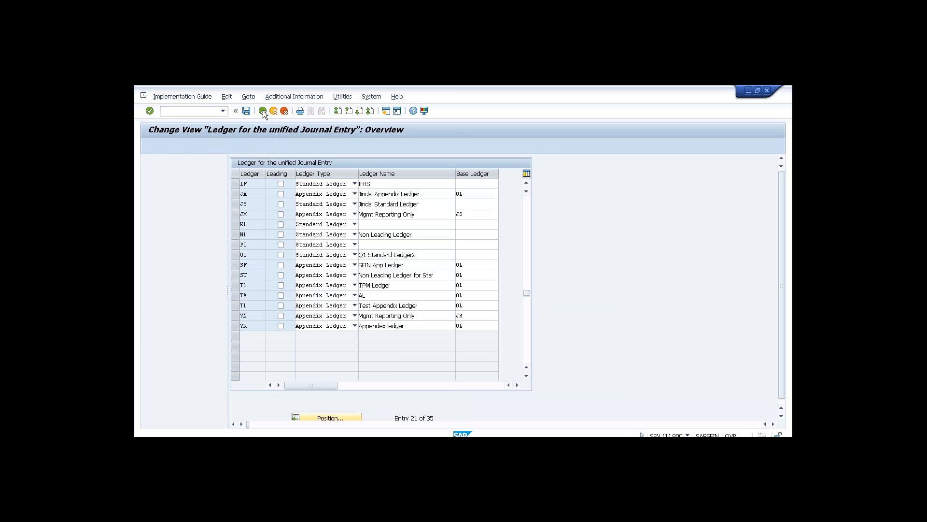
{"action": "left_click", "coordinate": [262, 110]}
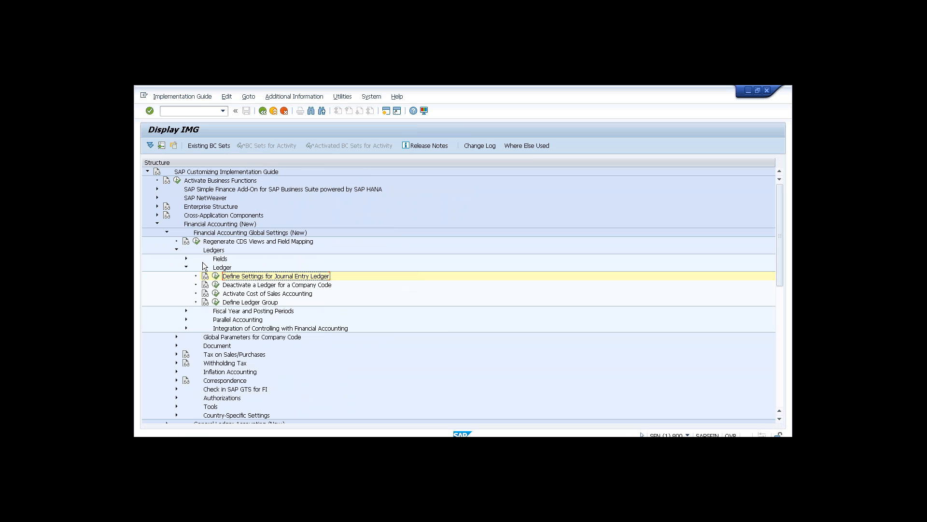
Run Financial Accounting Global Settings > Document > Document Types > Define Document Types for Entry View in a Ledger.
{"action": "left_click", "coordinate": [177, 250]}
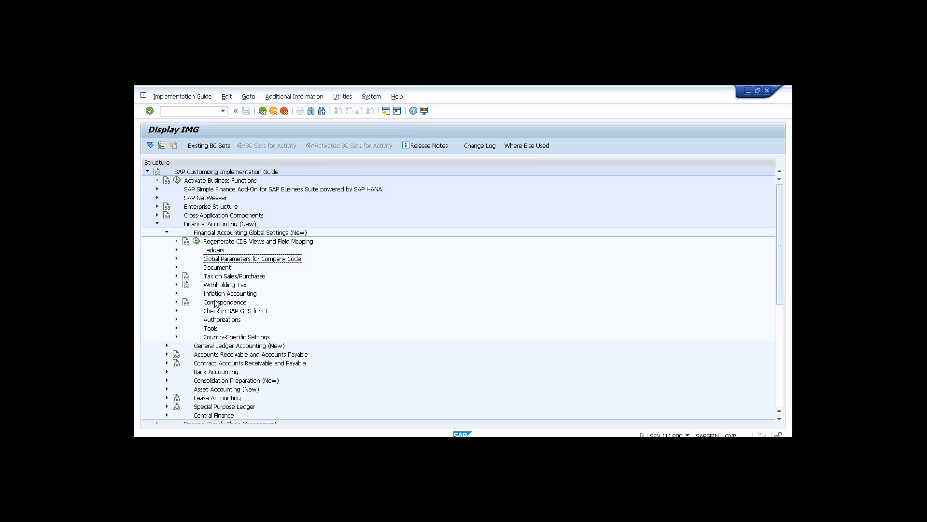
{"action": "left_click", "coordinate": [167, 233]}
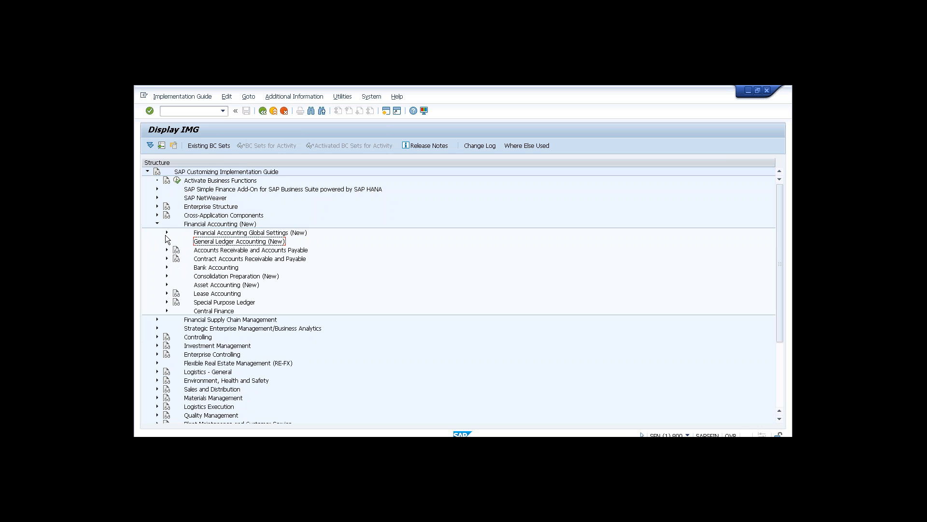
{"action": "left_click", "coordinate": [166, 233]}
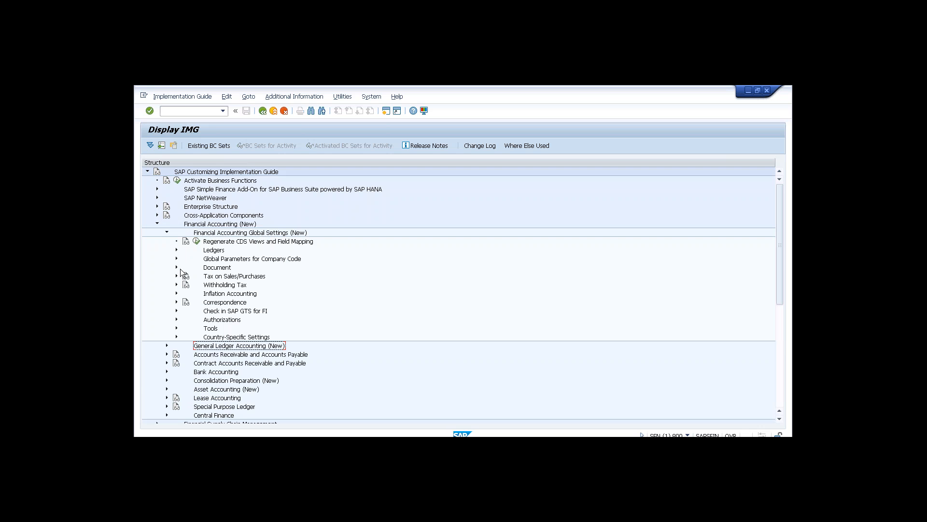
{"action": "left_click", "coordinate": [176, 267]}
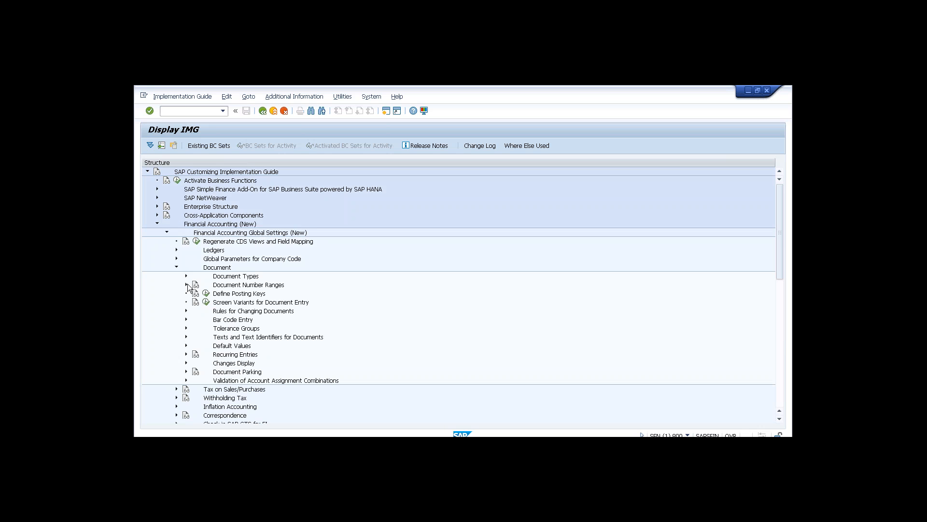
{"action": "left_click", "coordinate": [185, 276]}
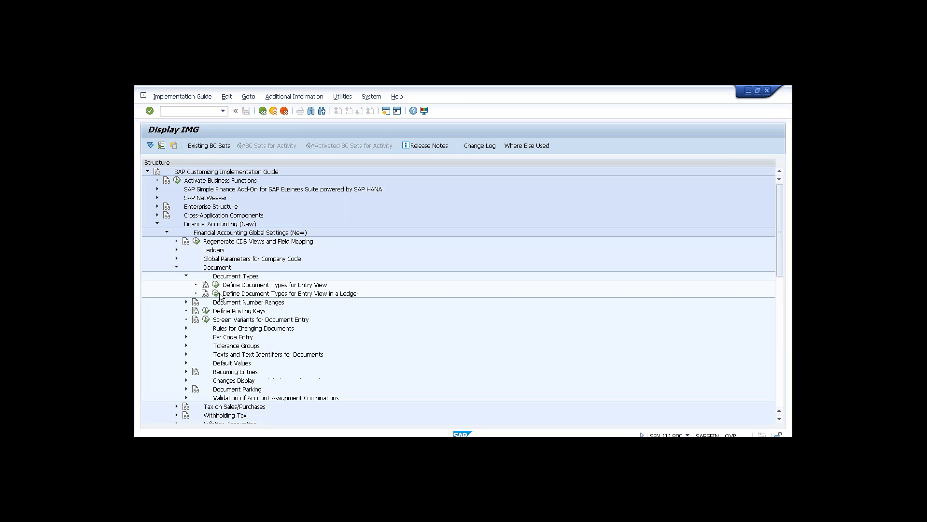
{"action": "left_click", "coordinate": [216, 293]}
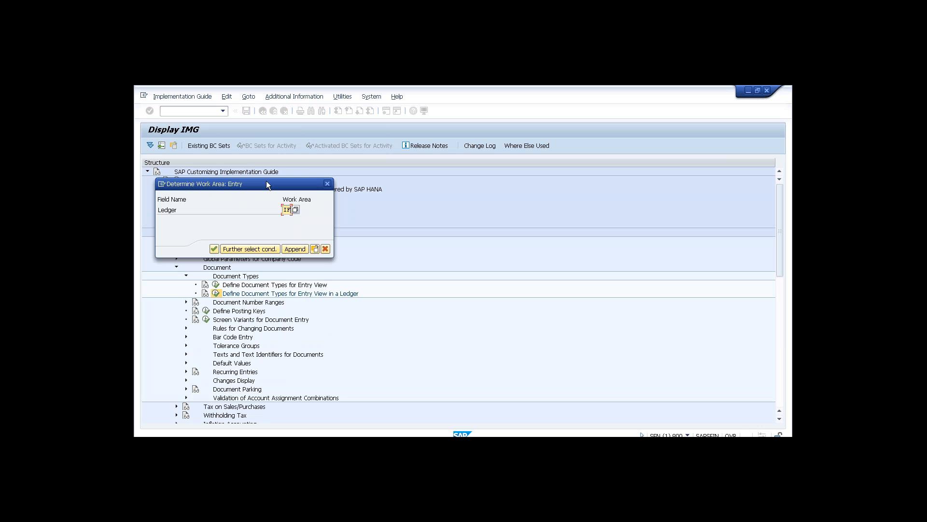
For work area ledger IF, add document type SA with number range 98 and save.
{"action": "left_click", "coordinate": [214, 249]}
{"action": "left_click", "coordinate": [180, 147]}
{"action": "type", "text": "SA"}
{"action": "left_click", "coordinate": [222, 206]}
{"action": "type", "text": "98"}
{"action": "key", "text": "Return"}
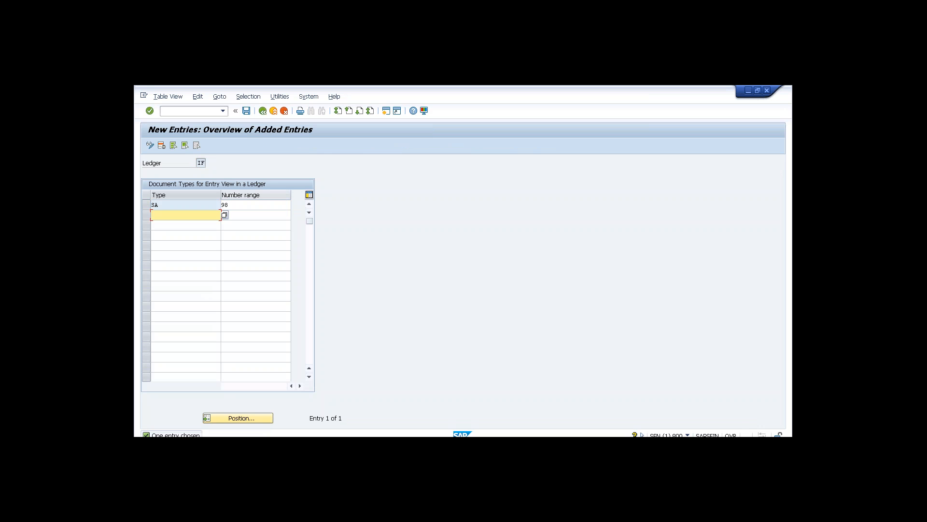
{"action": "left_click", "coordinate": [246, 111]}
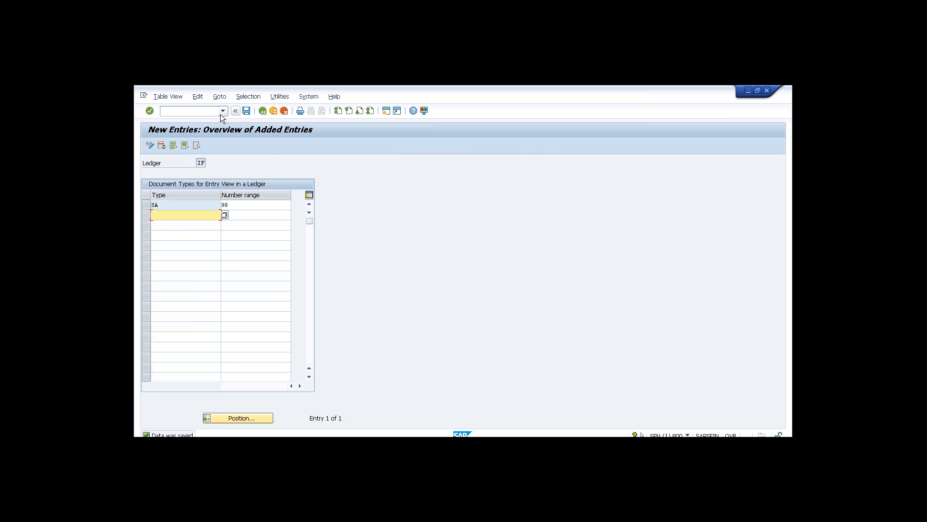
{"action": "left_click", "coordinate": [208, 111]}
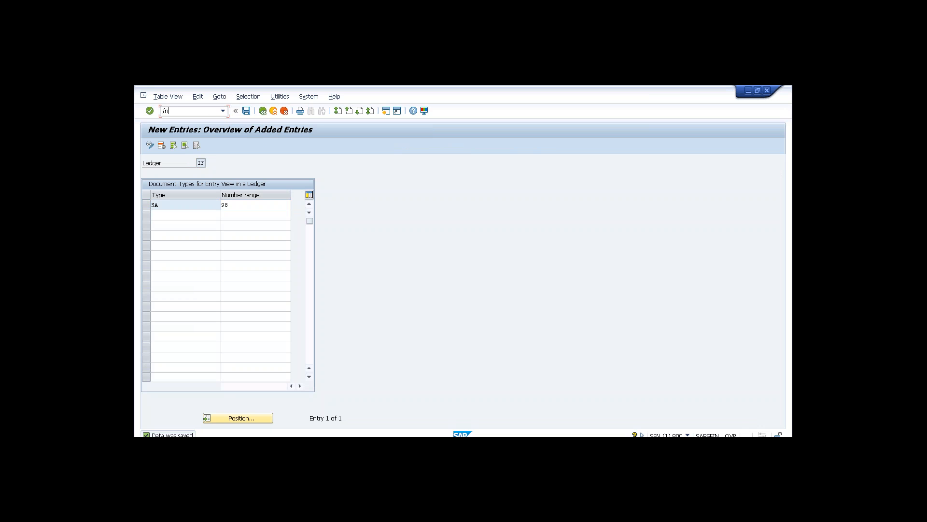
Open accounting document number range maintenance (/nFBN1) for company code T002.
{"action": "type", "text": "/nfbn1"}
{"action": "key", "text": "Return"}
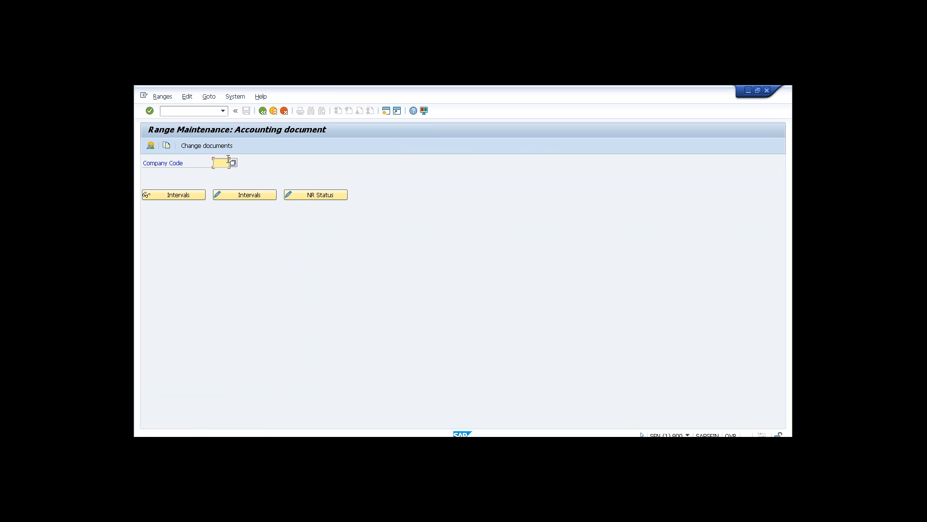
{"action": "type", "text": "t002"}
Copy the number ranges from company code 0001 to T002, then return to Easy Access.
{"action": "left_click", "coordinate": [167, 146]}
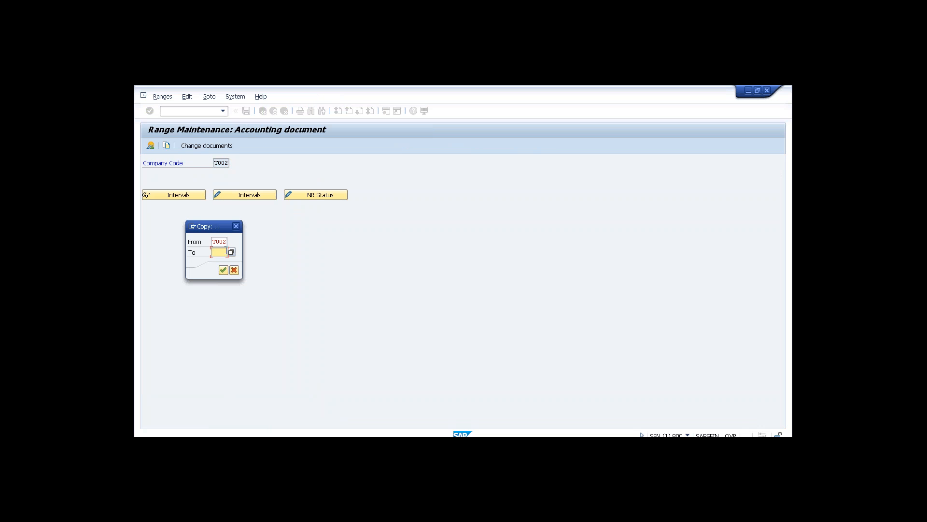
{"action": "key", "text": "shift+Tab"}
{"action": "type", "text": "01"}
{"action": "key", "text": "Tab"}
{"action": "type", "text": "T002"}
{"action": "left_click", "coordinate": [223, 270]}
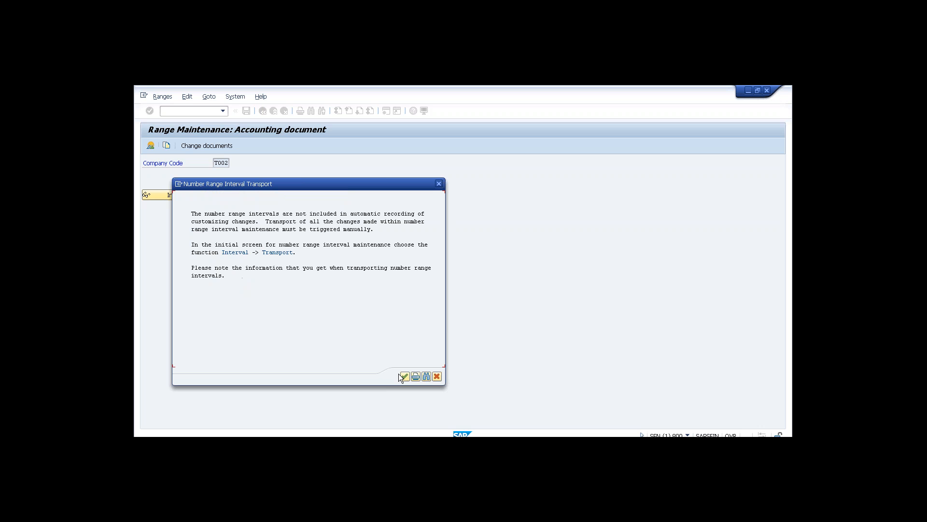
{"action": "left_click", "coordinate": [404, 377]}
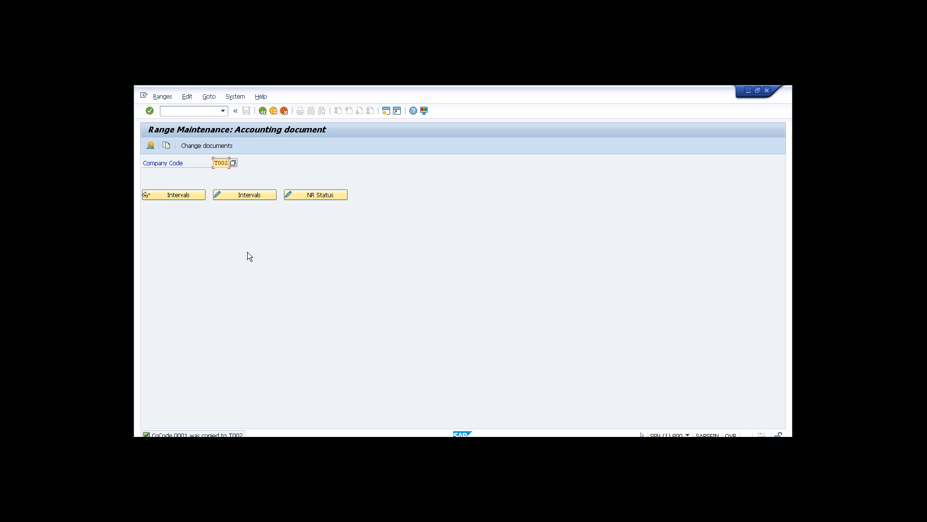
{"action": "left_click", "coordinate": [263, 111]}
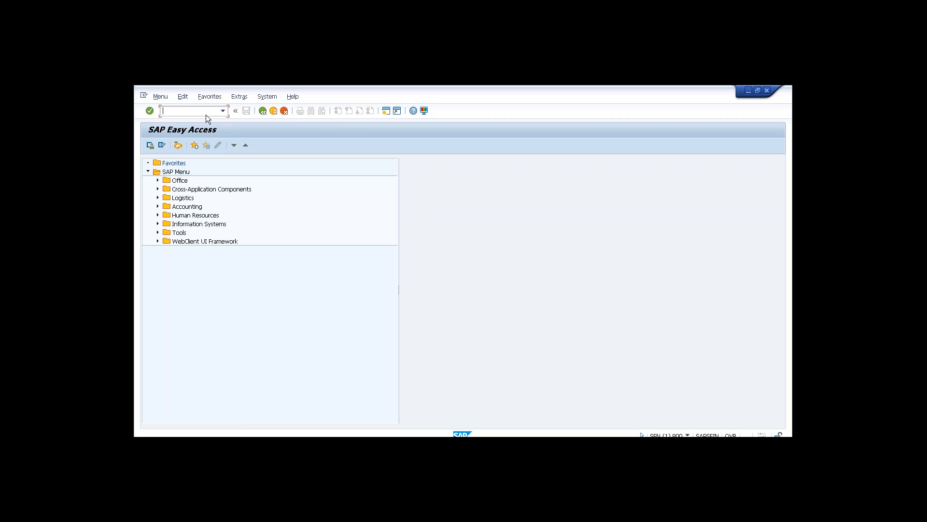
Open FB50 G/L account document entry and begin setting the company code to T002.
{"action": "type", "text": "FB50"}
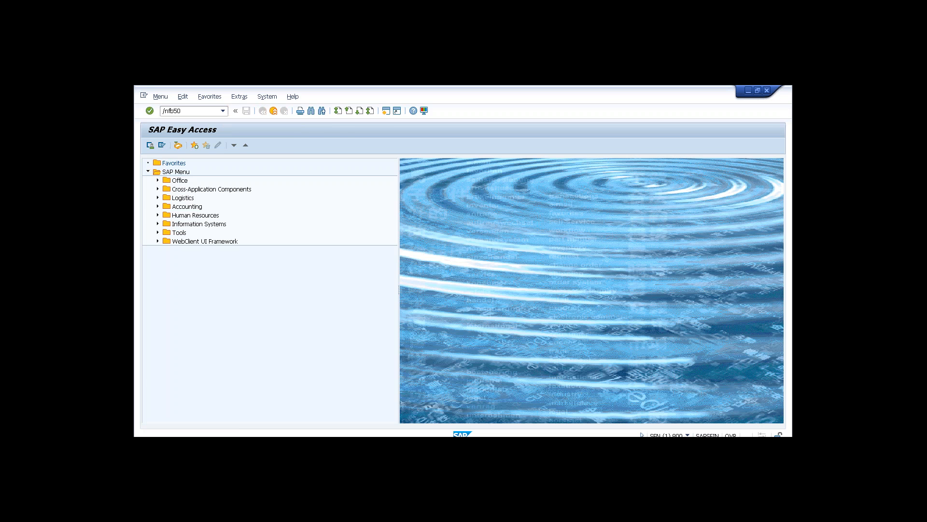
{"action": "key", "text": "Return"}
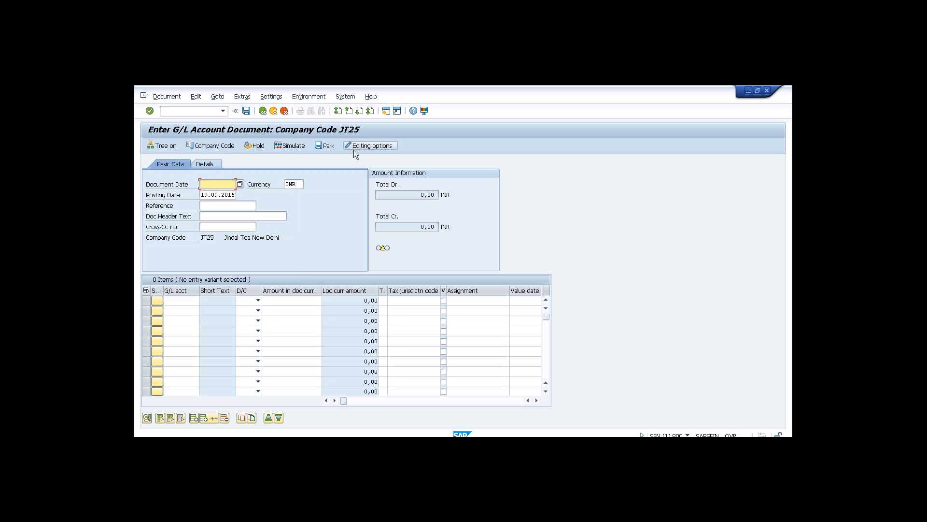
{"action": "left_click", "coordinate": [222, 146]}
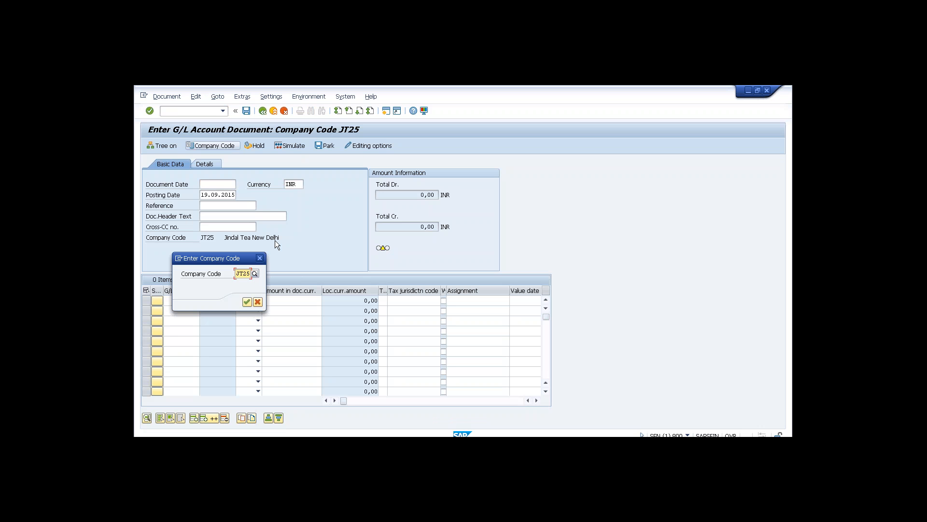
{"action": "type", "text": "T0025"}
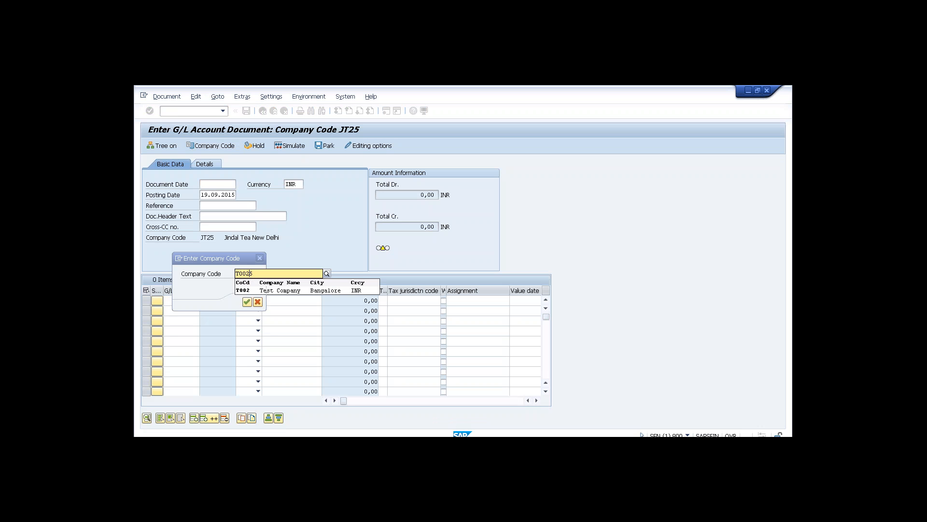